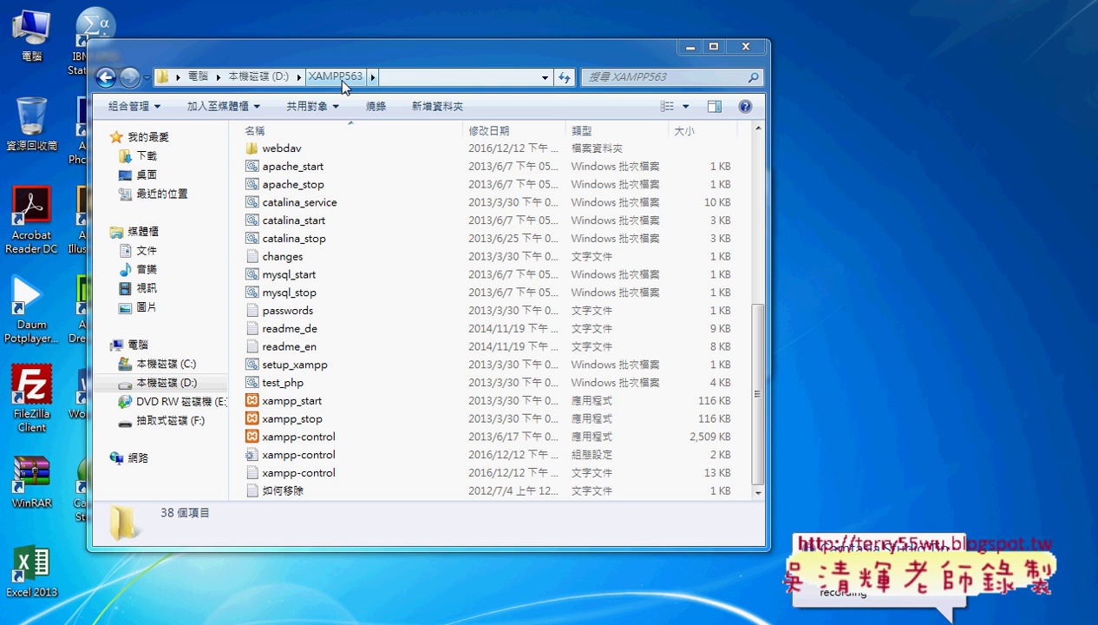
# Launch xampp-control.exe from D:\XAMPP563 and start the Apache and MySQL servers.
pyautogui.click(303, 368)
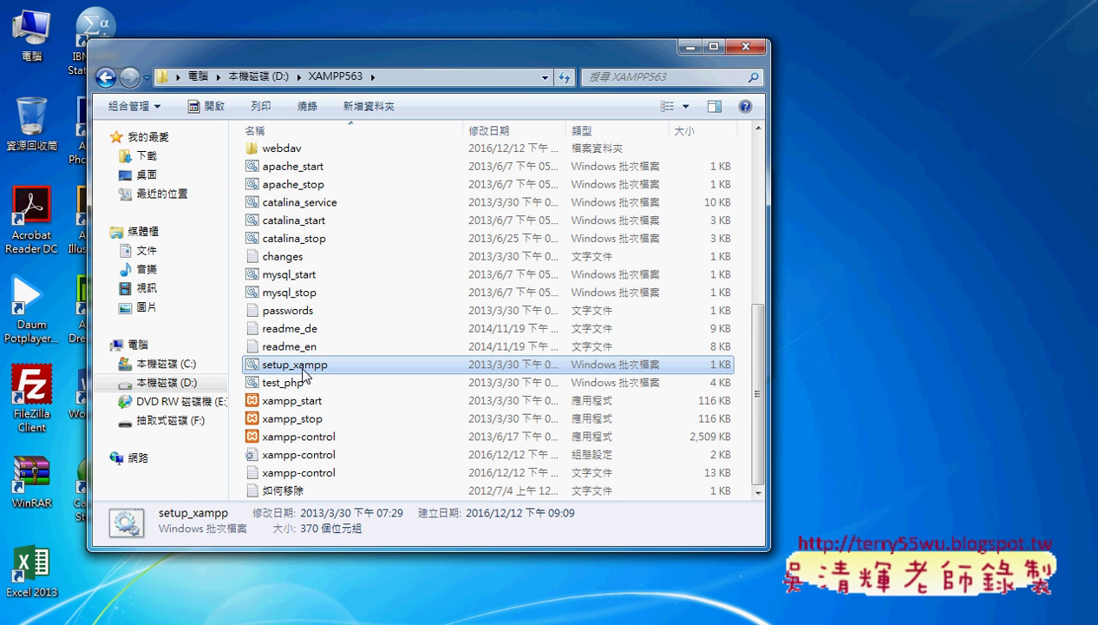
pyautogui.click(304, 443)
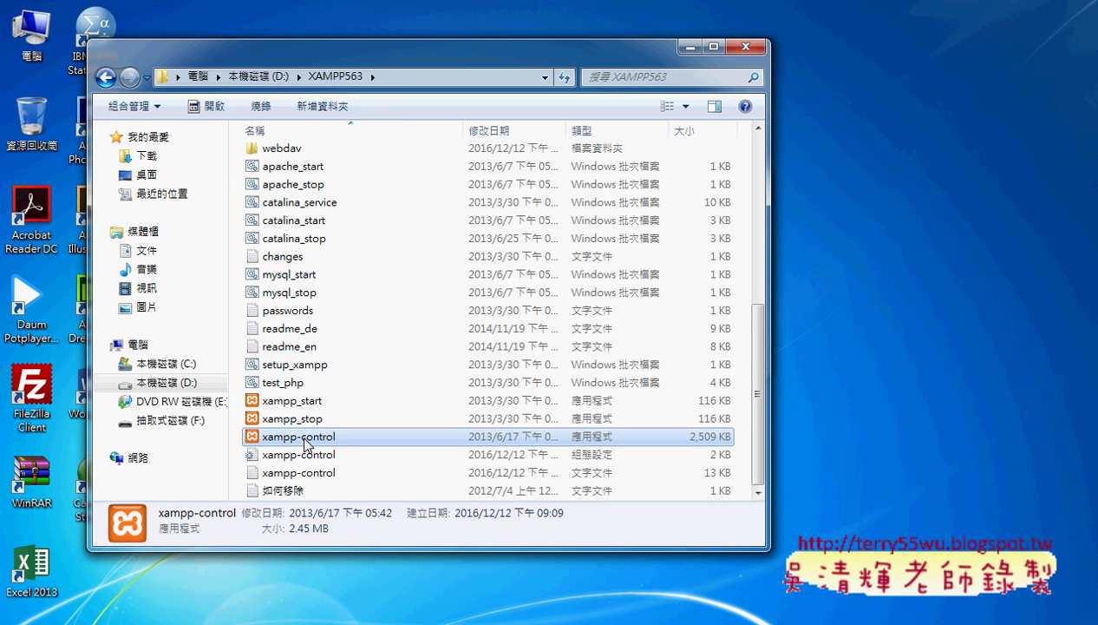
pyautogui.doubleClick(304, 442)
pyautogui.click(599, 331)
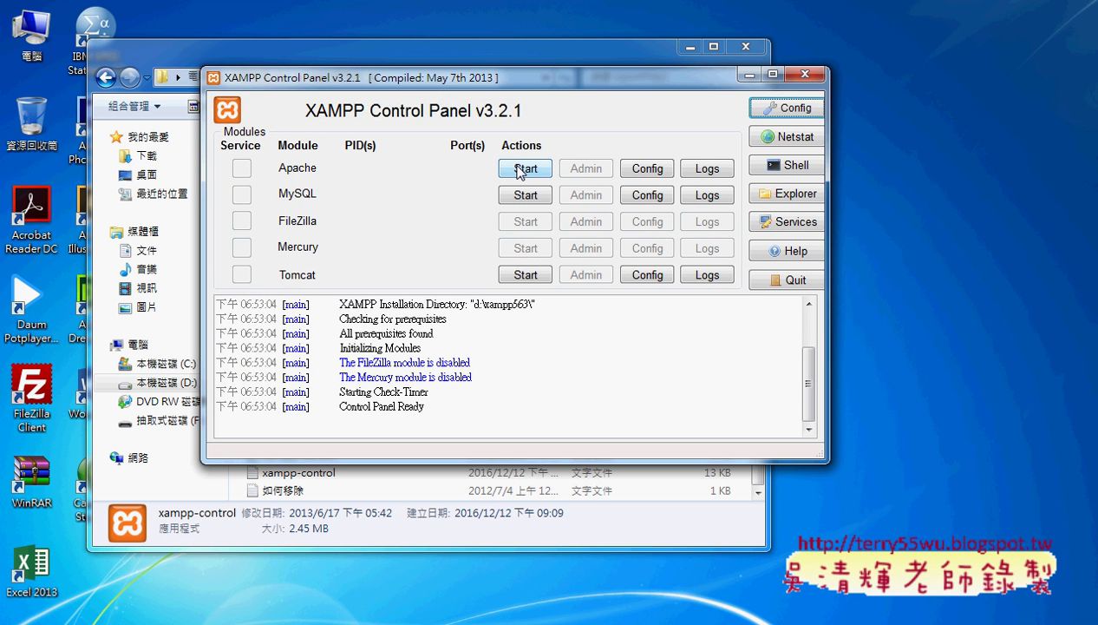
pyautogui.click(519, 170)
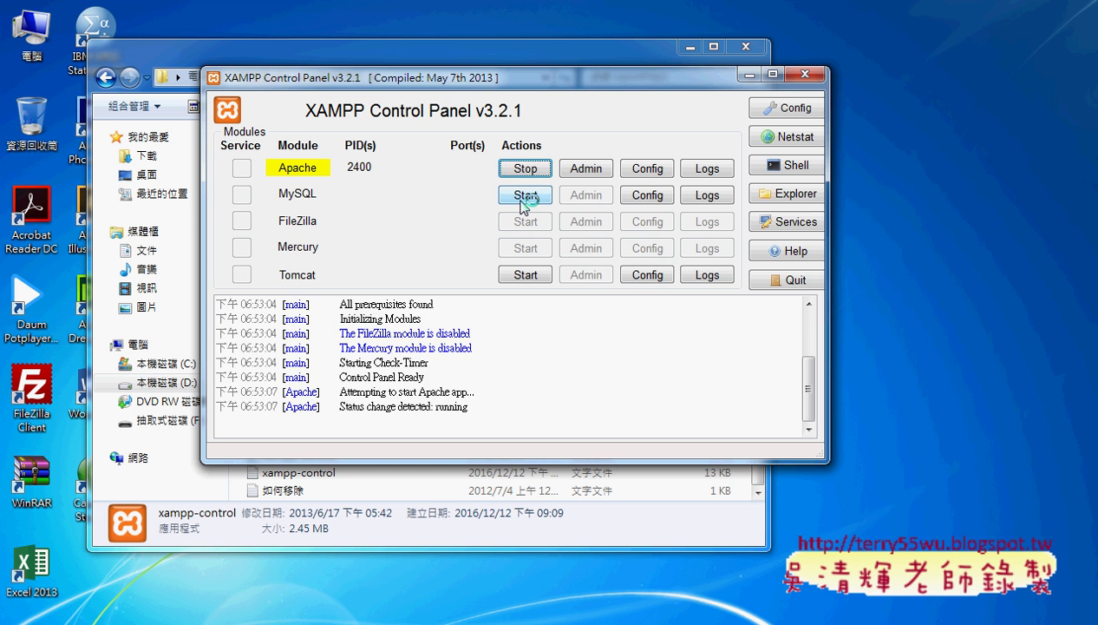
pyautogui.click(523, 201)
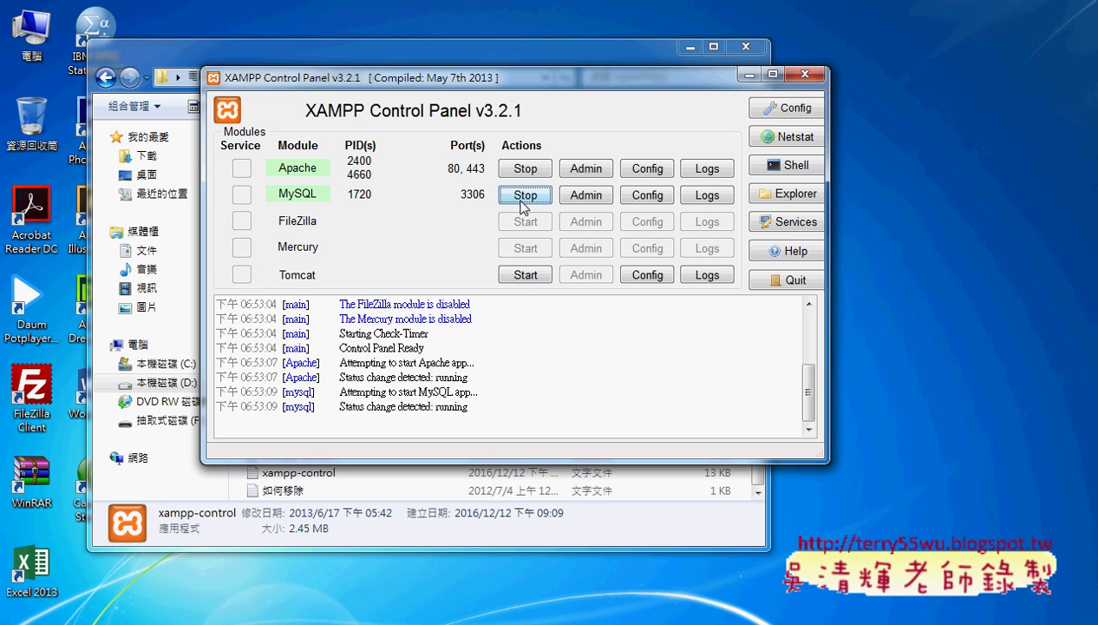
# Bring the XAMPP563 folder window forward once MySQL runs on port 3306.
pyautogui.click(434, 61)
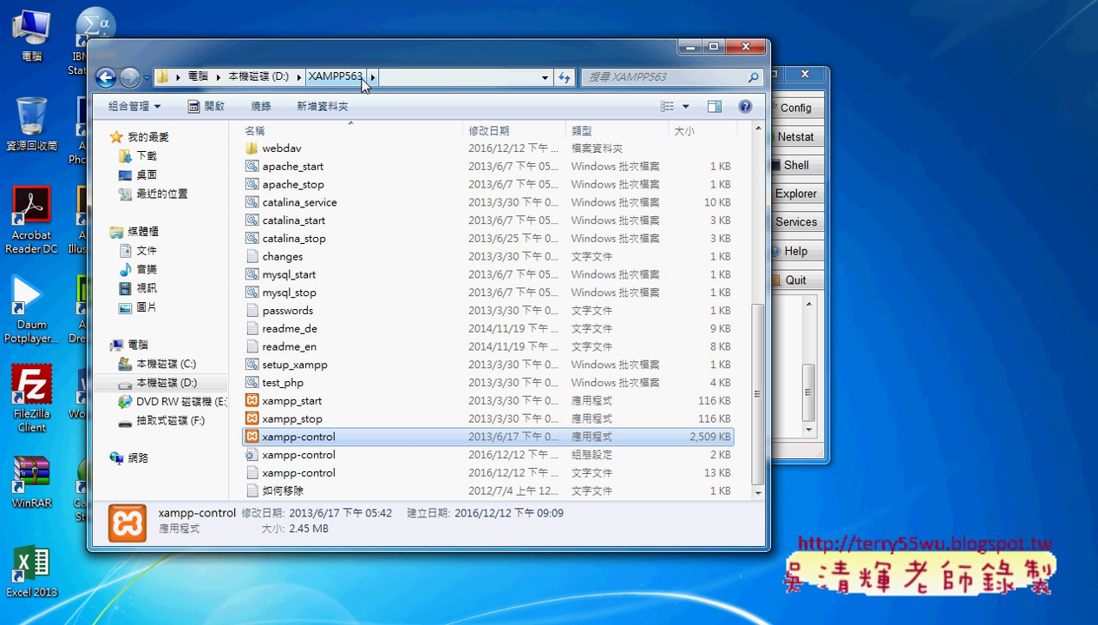
# Open the XAMPP Security page in Chrome through Apache's Admin welcome page.
pyautogui.click(691, 45)
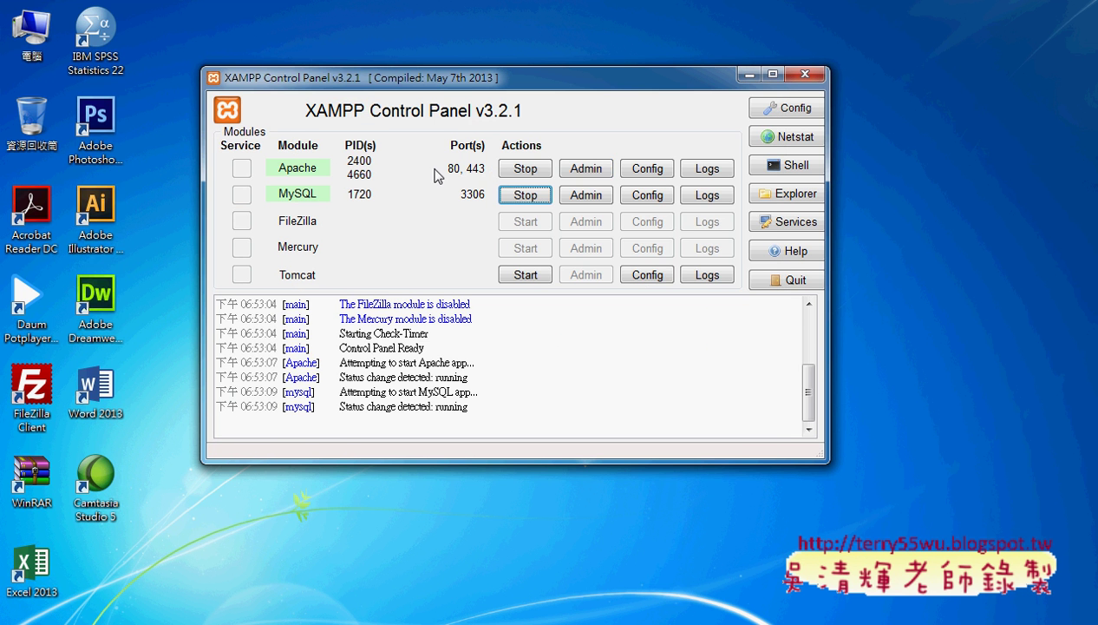
pyautogui.click(568, 168)
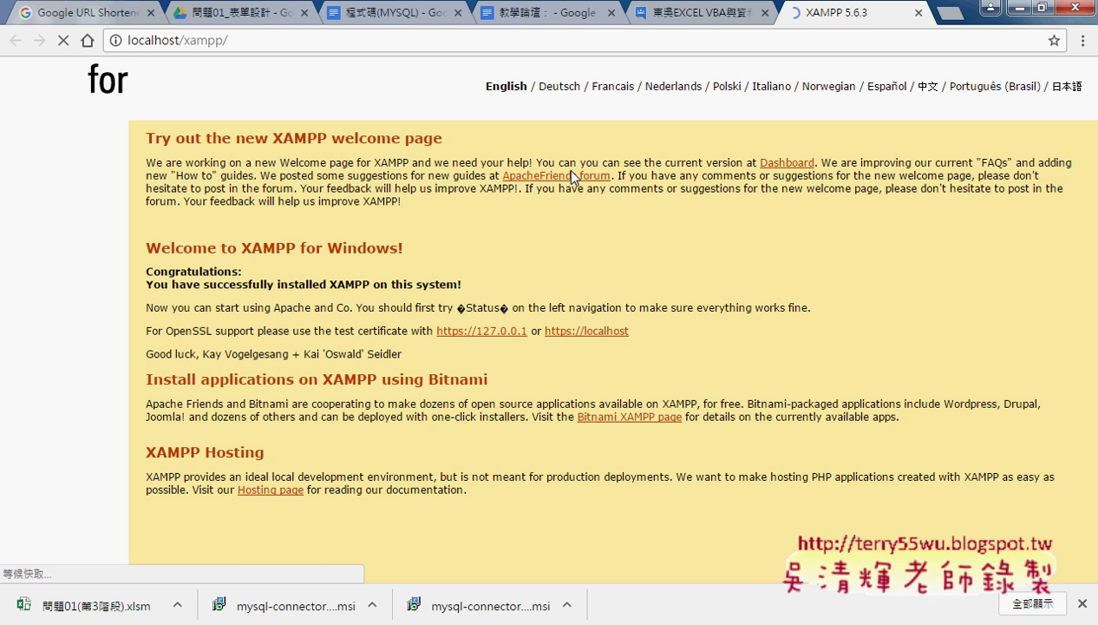
pyautogui.click(98, 215)
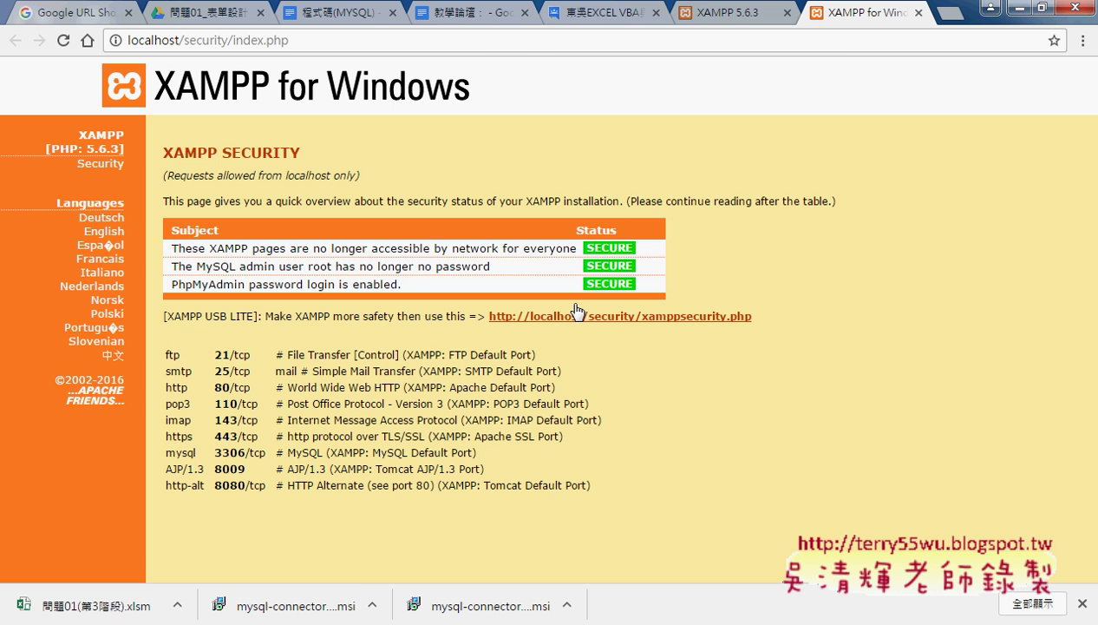
# Open xamppsecurity.php and inspect the MySQL SuperUser root password fields.
pyautogui.click(563, 316)
pyautogui.click(412, 280)
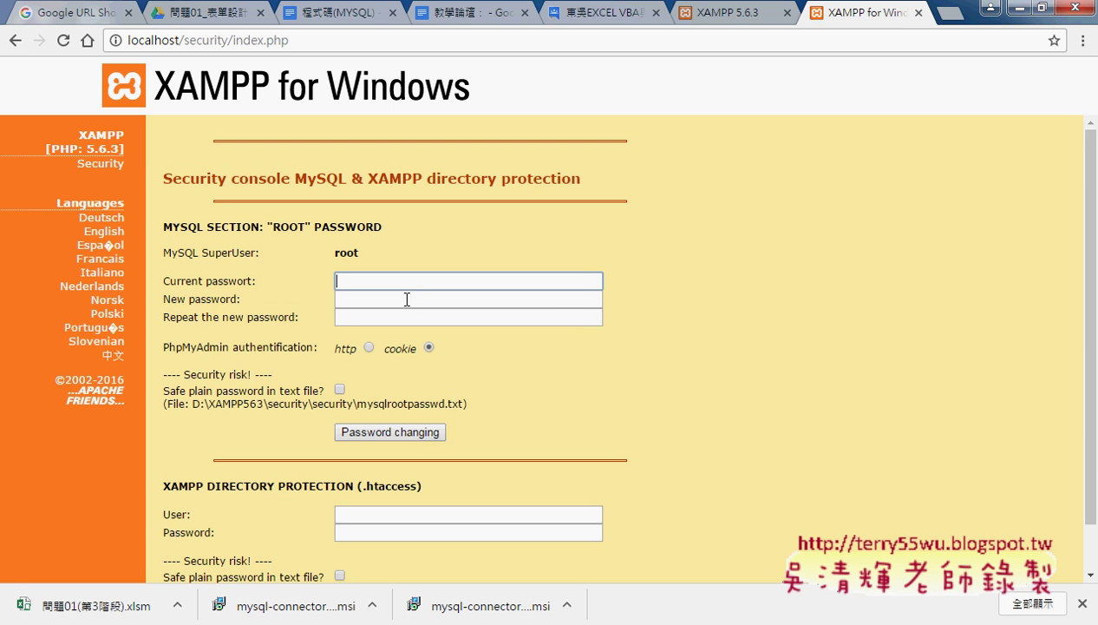
pyautogui.moveTo(163, 252); pyautogui.dragTo(369, 248)
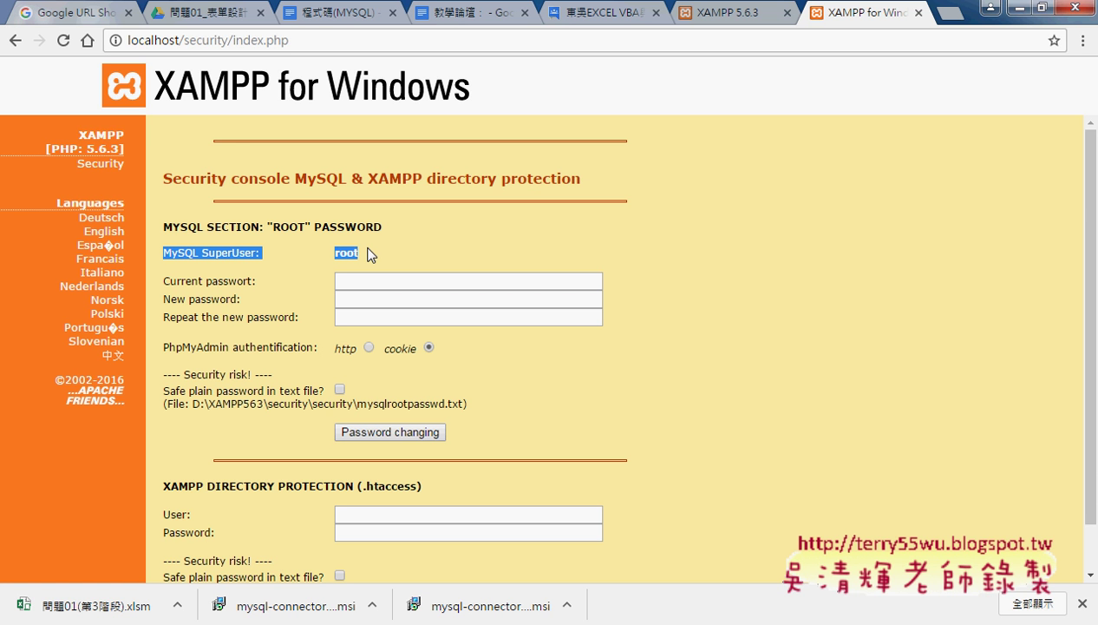
pyautogui.click(326, 263)
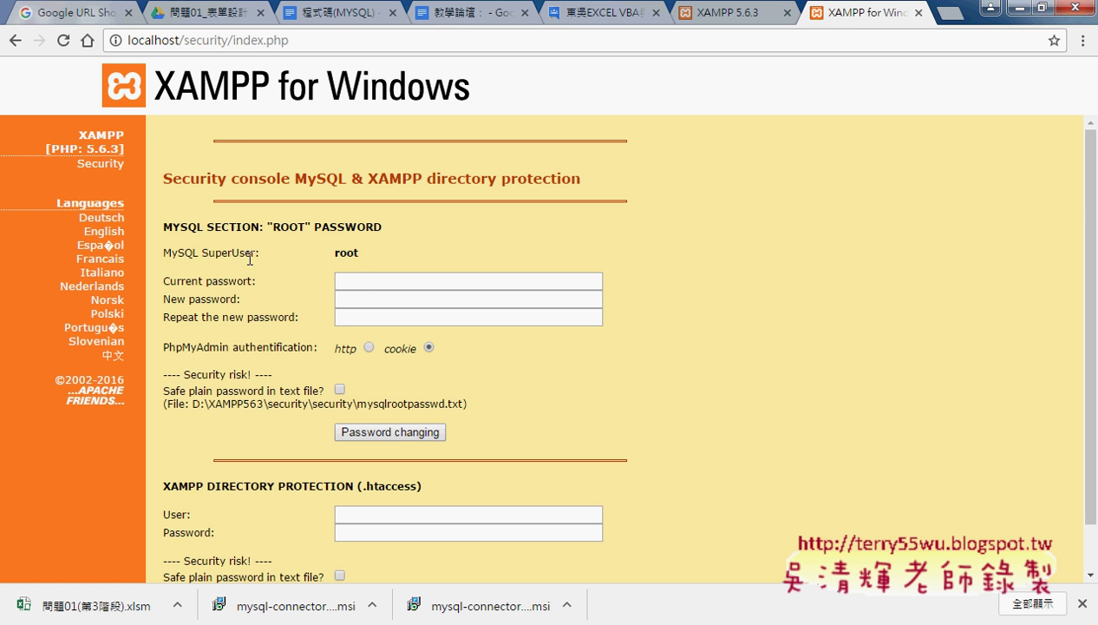
pyautogui.moveTo(234, 252); pyautogui.dragTo(260, 253)
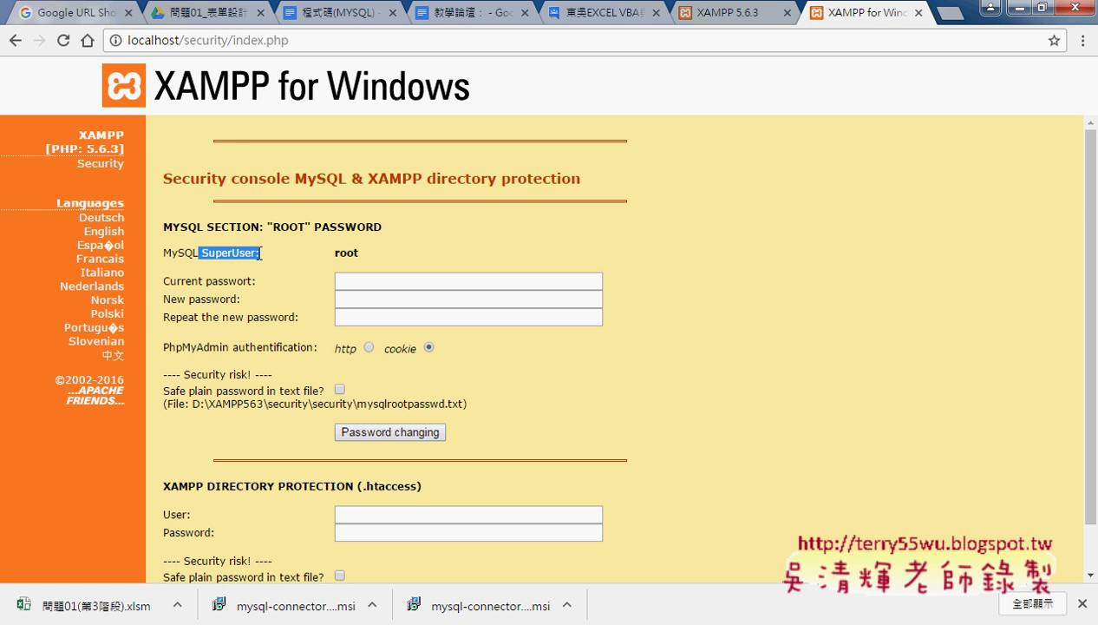
pyautogui.moveTo(333, 252); pyautogui.dragTo(364, 253)
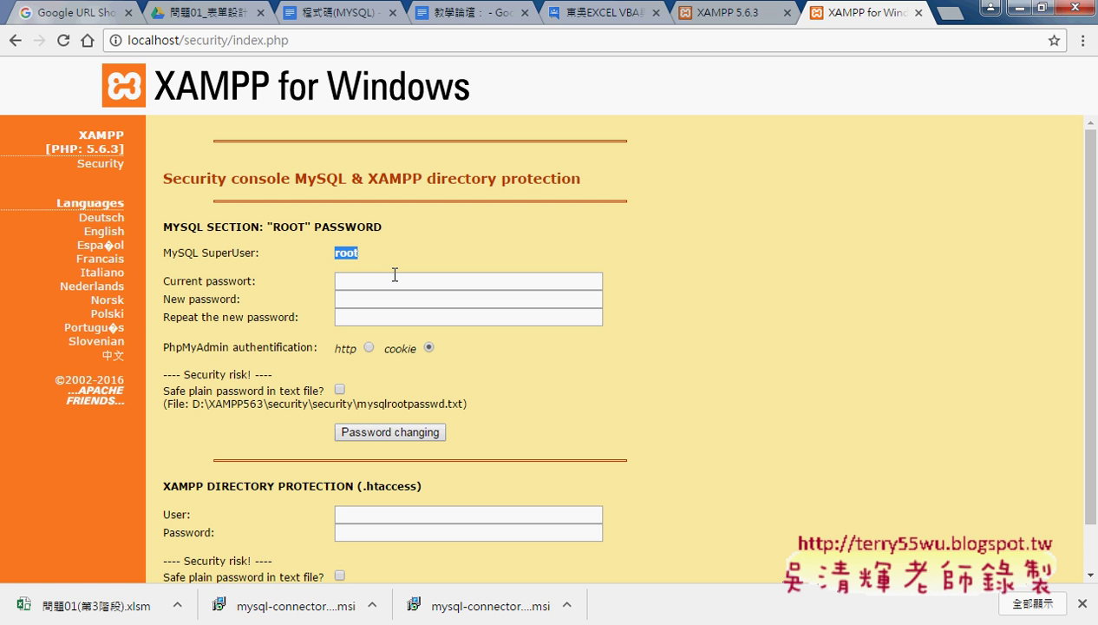
pyautogui.scroll(-1, 531, 551)
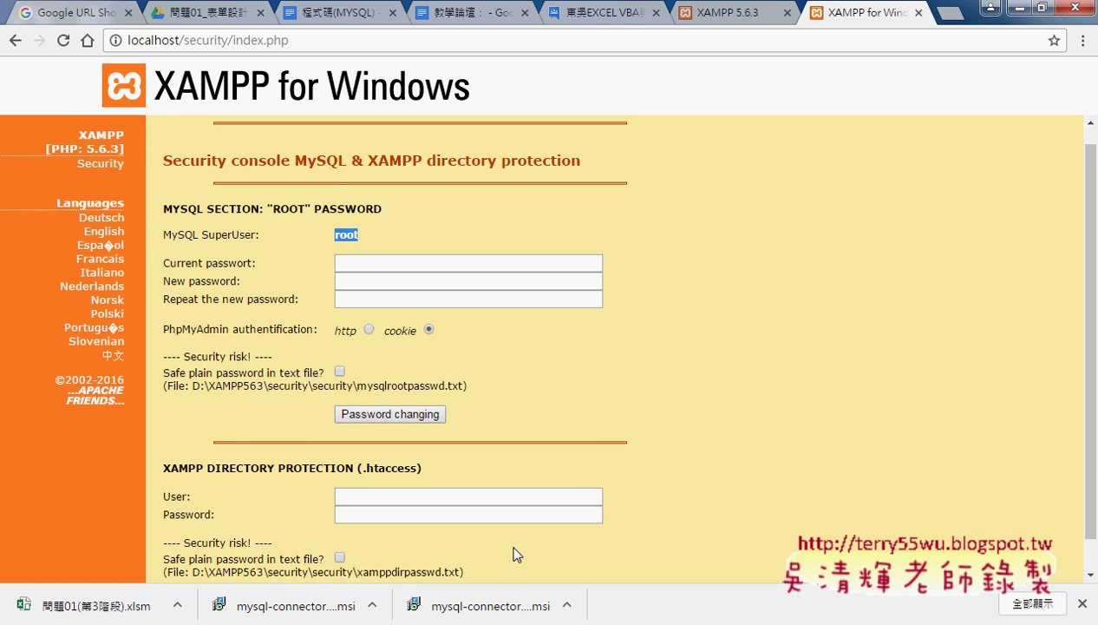
pyautogui.moveTo(163, 440)
pyautogui.mouseDown()
pyautogui.moveTo(226, 430)
pyautogui.moveTo(338, 438)
pyautogui.mouseUp()
pyautogui.click(218, 431)
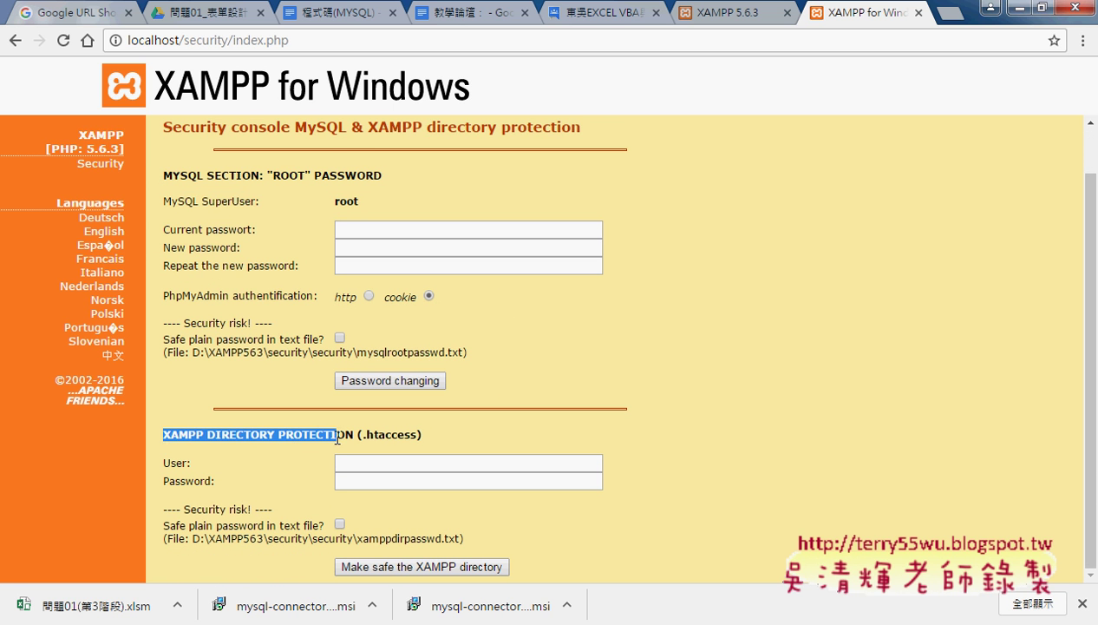
# Look over the directory protection User and Password fields without saving.
pyautogui.click(193, 460)
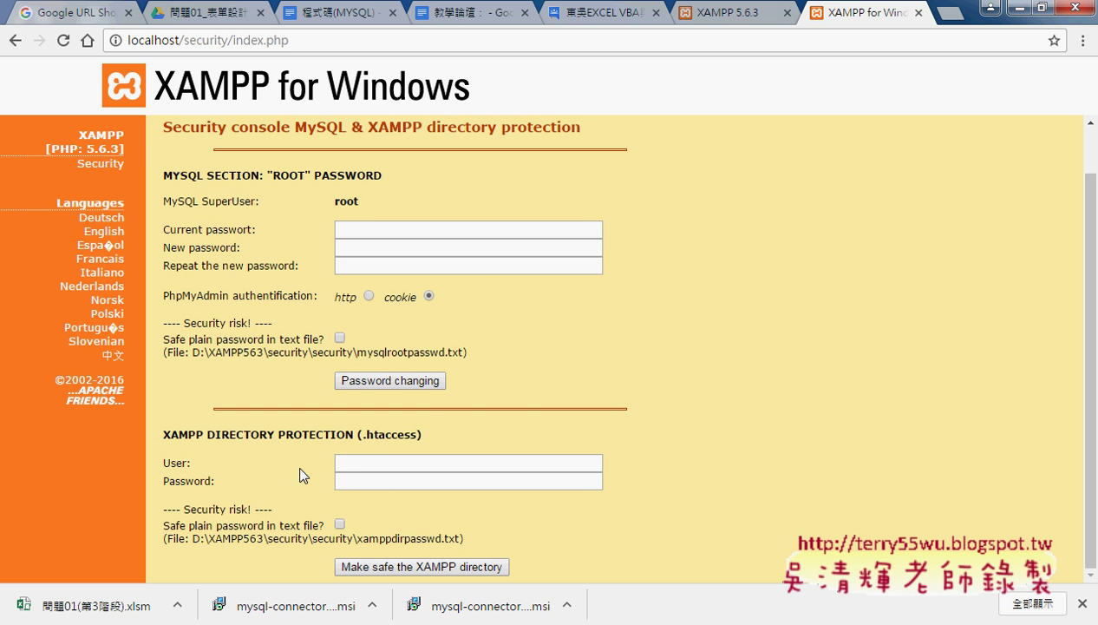
pyautogui.click(365, 464)
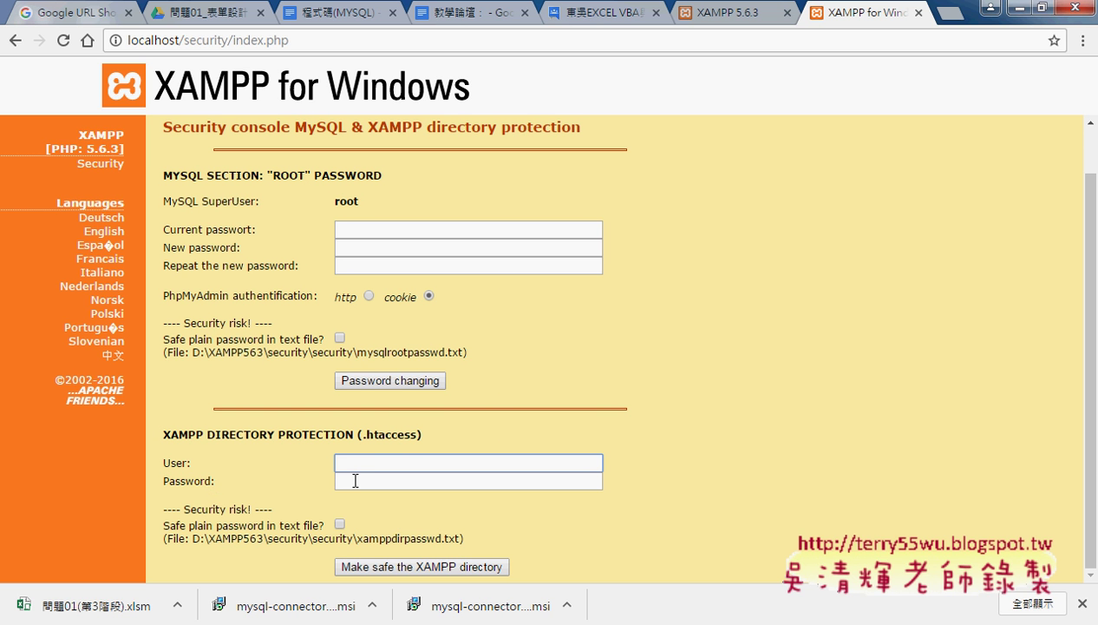
pyautogui.click(360, 481)
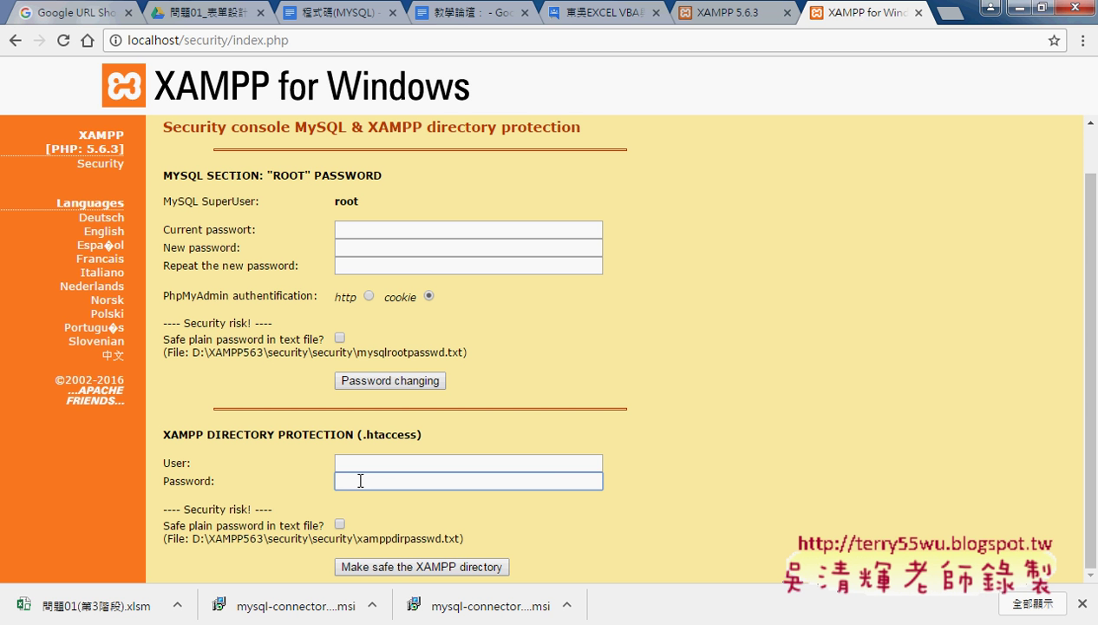
# Return to the security overview, close the XAMPP tab and minimize Chrome.
pyautogui.click(115, 164)
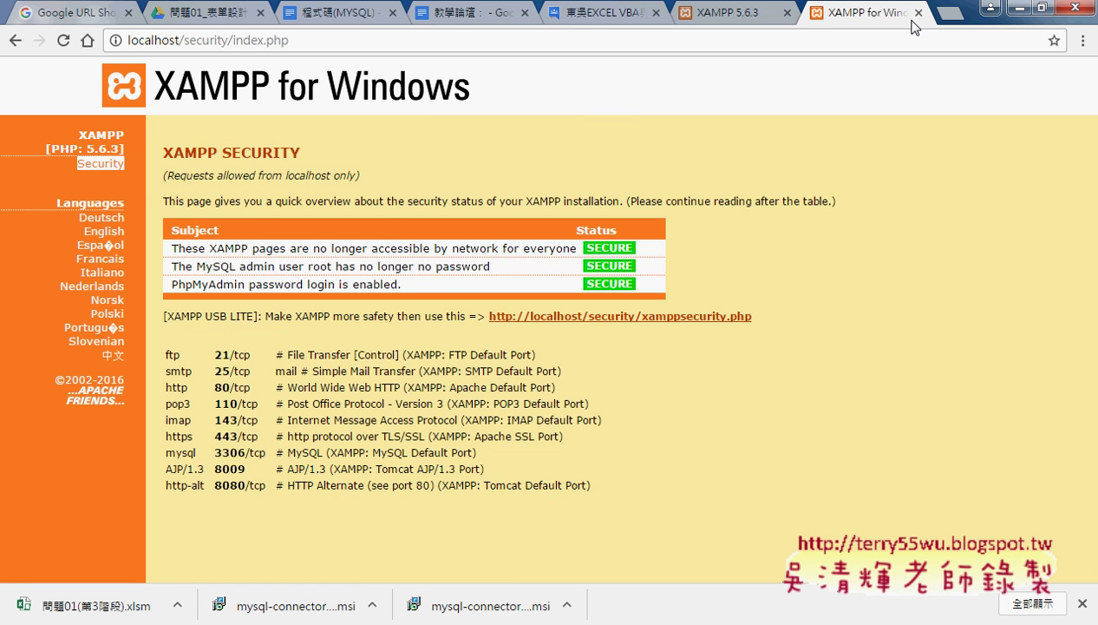
pyautogui.click(918, 12)
pyautogui.click(996, 8)
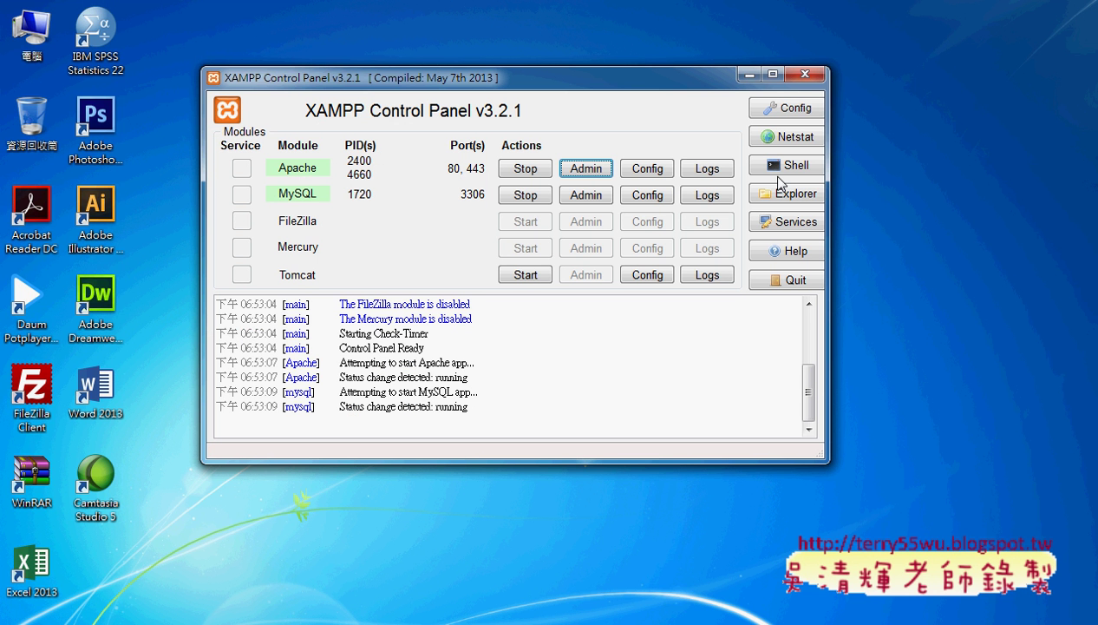
# Open the phpMyAdmin login page via the MySQL row's Admin button.
pyautogui.click(580, 196)
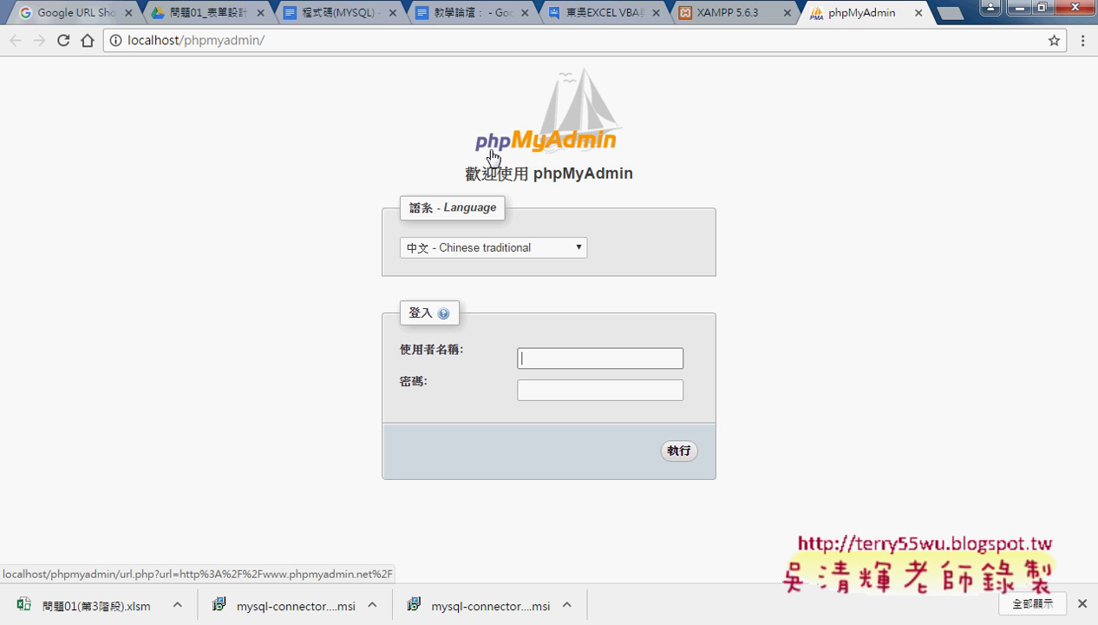
pyautogui.press('super+r')
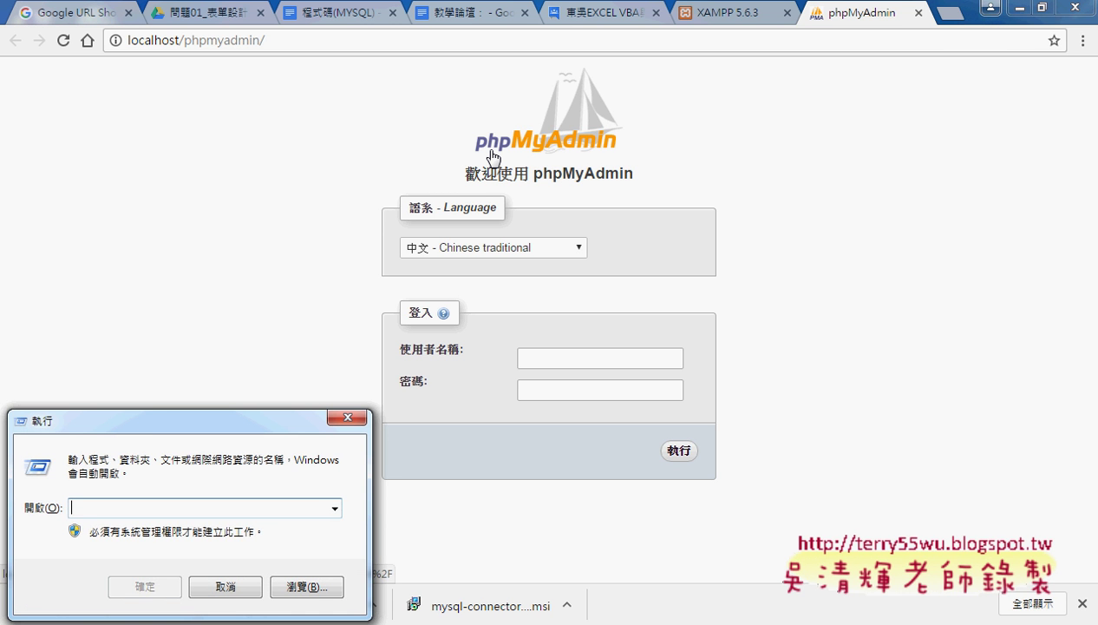
pyautogui.write('cmd')
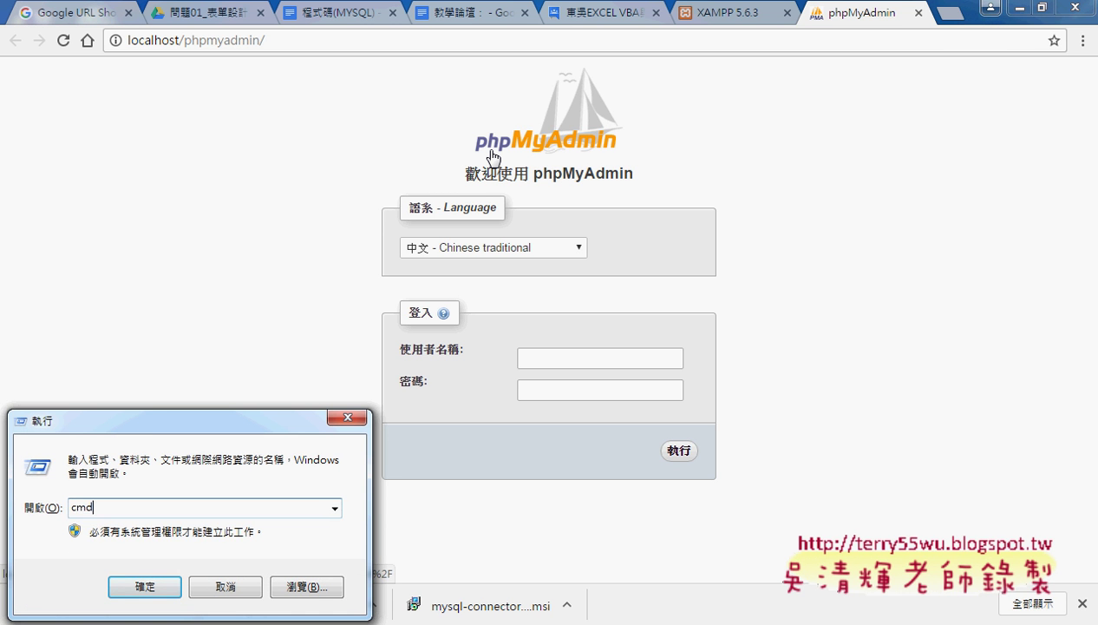
pyautogui.press('Return')
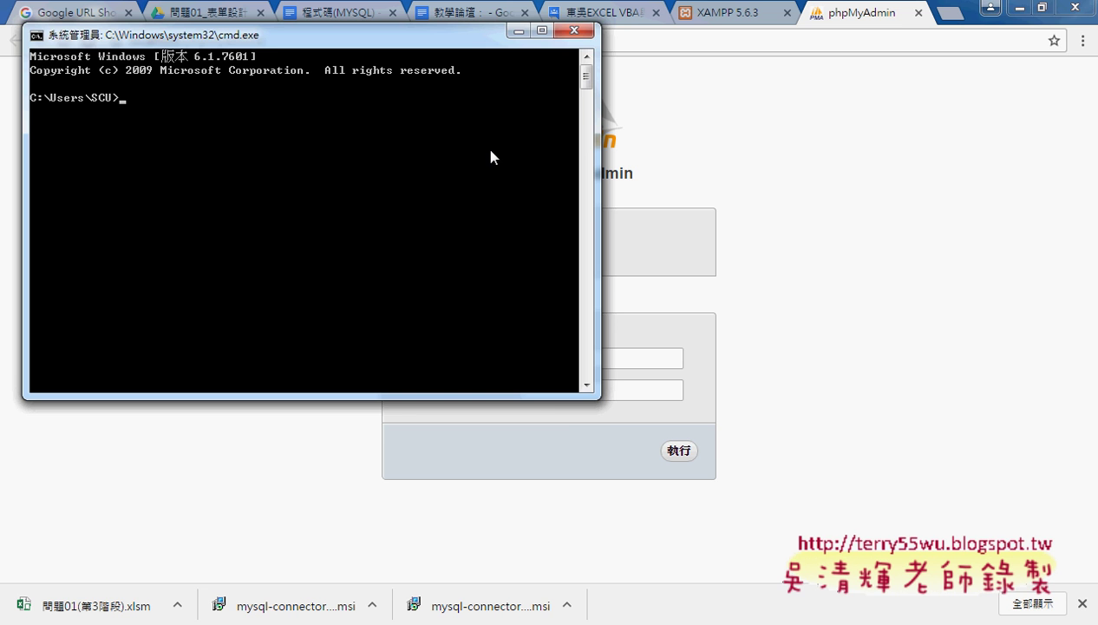
pyautogui.click(574, 30)
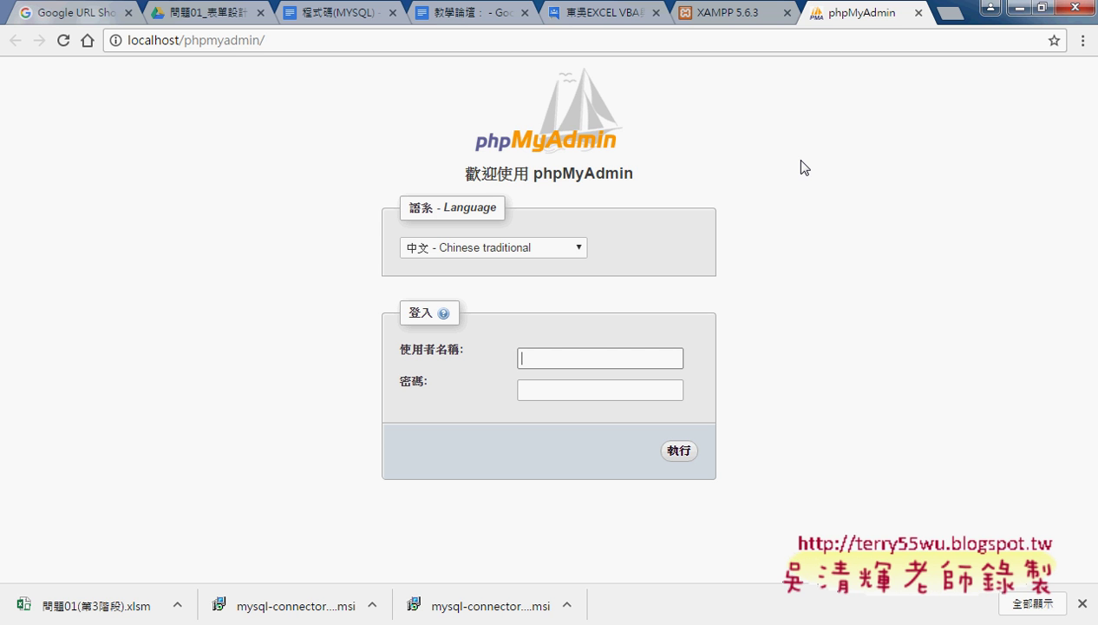
# Highlight the phpMyAdmin heading and move the XAMPP Control Panel window aside.
pyautogui.click(538, 175)
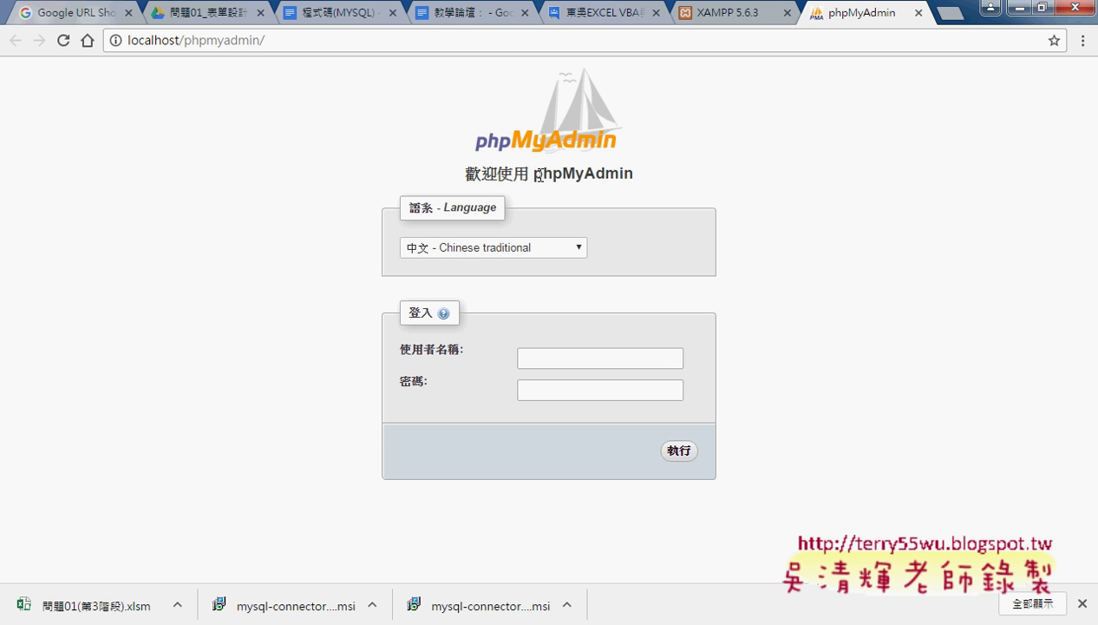
pyautogui.moveTo(538, 175); pyautogui.dragTo(634, 175)
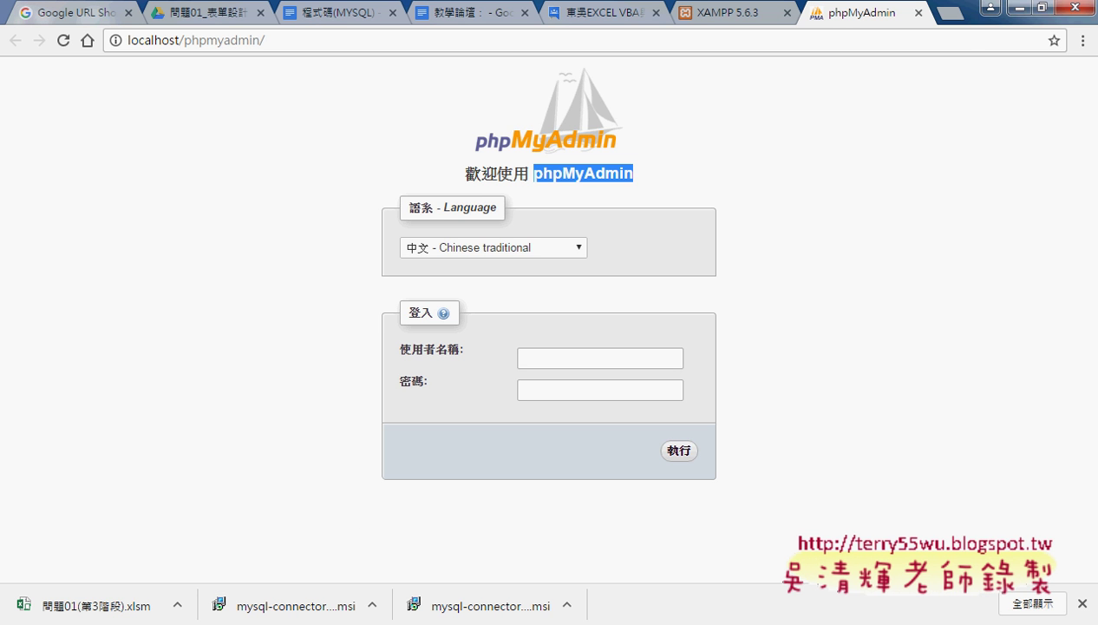
pyautogui.click(356, 623)
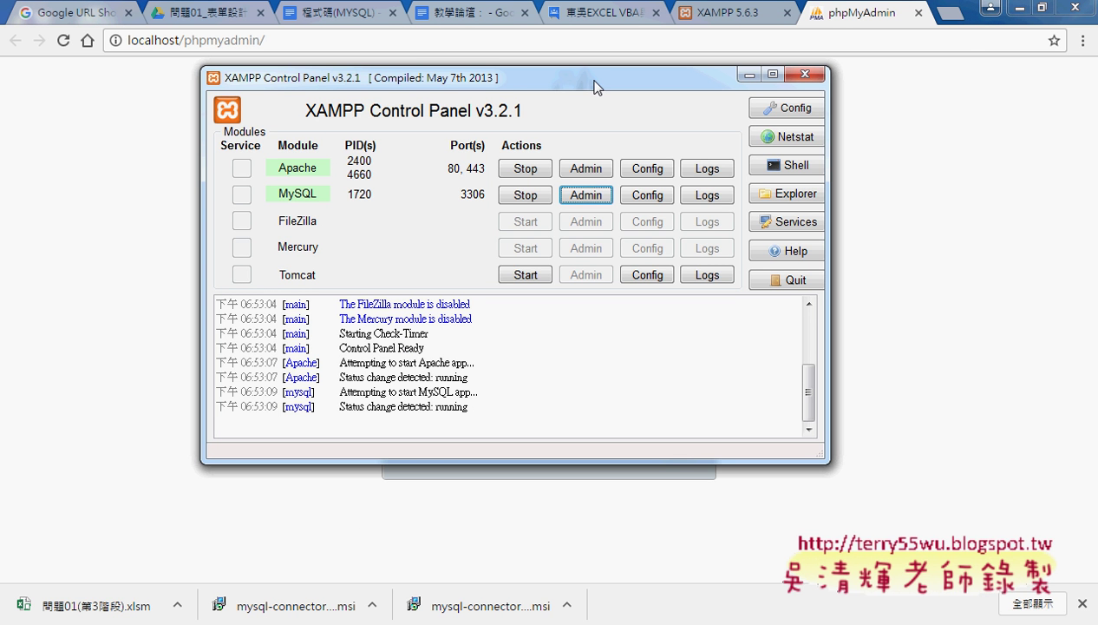
pyautogui.moveTo(595, 86); pyautogui.dragTo(731, 265)
pyautogui.click(807, 207)
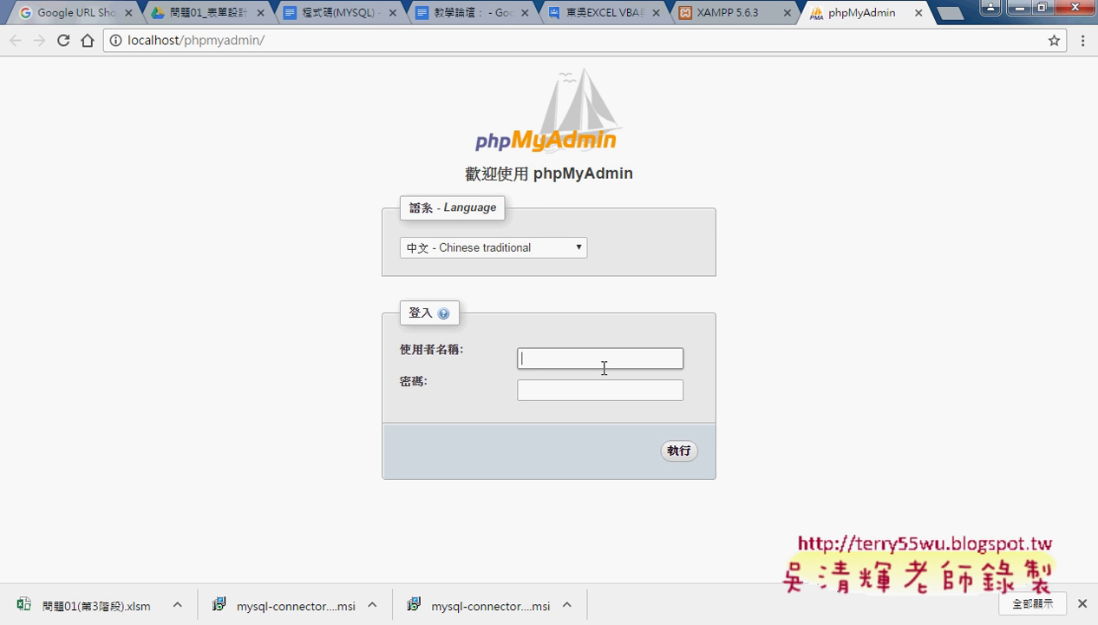
# Log in to phpMyAdmin as root with the account password.
pyautogui.write('root')
pyautogui.press('Tab')
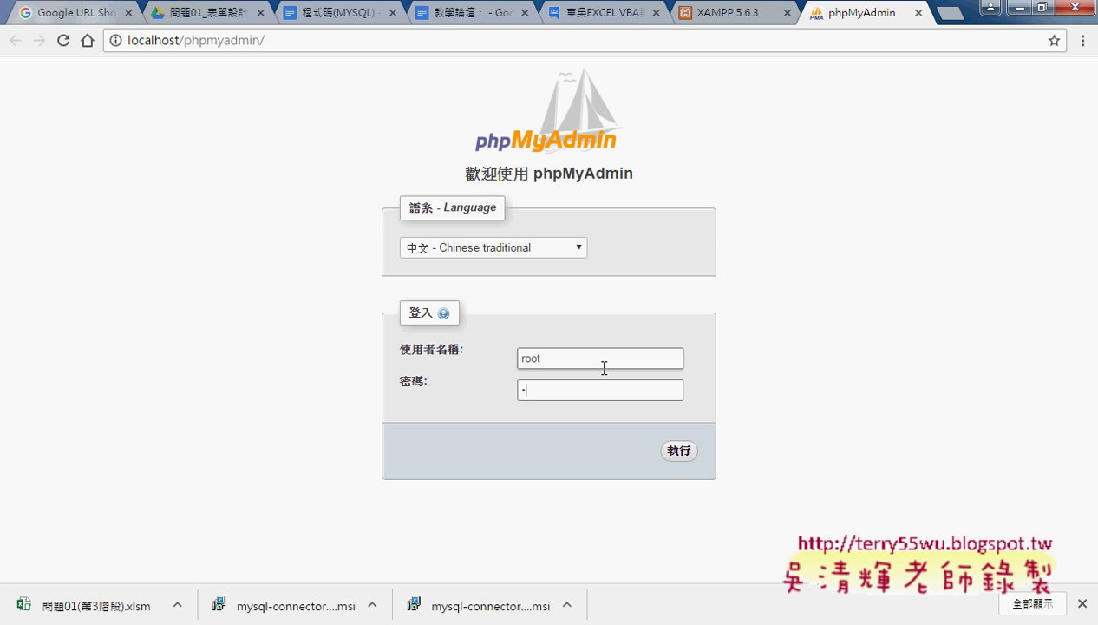
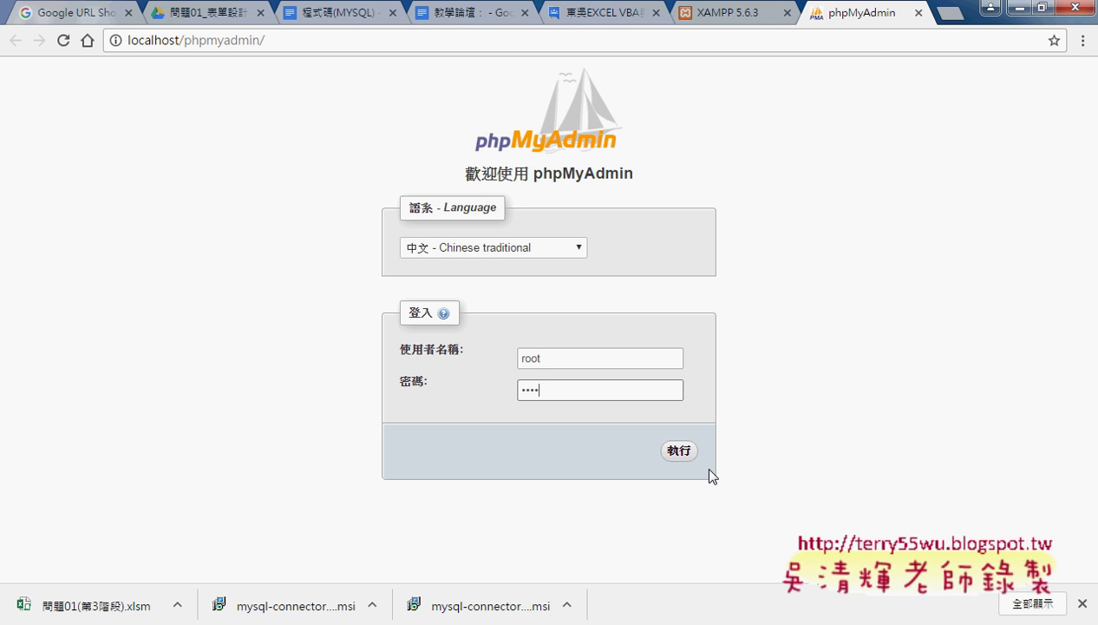
pyautogui.click(681, 453)
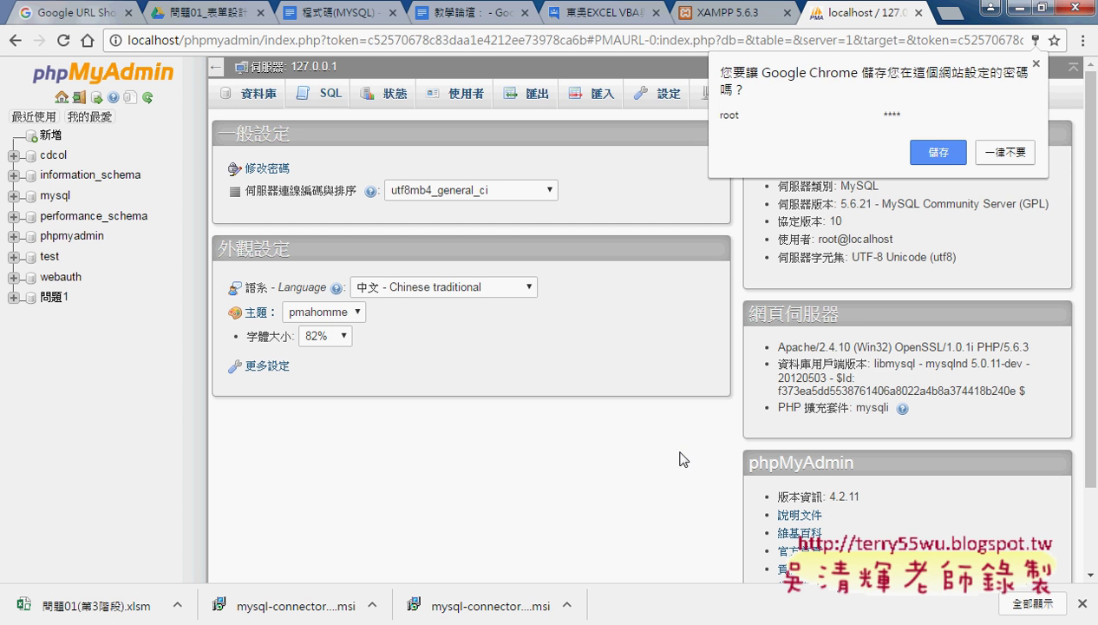
# Save the root login with 儲存 in Chrome's password bubble.
pyautogui.click(943, 154)
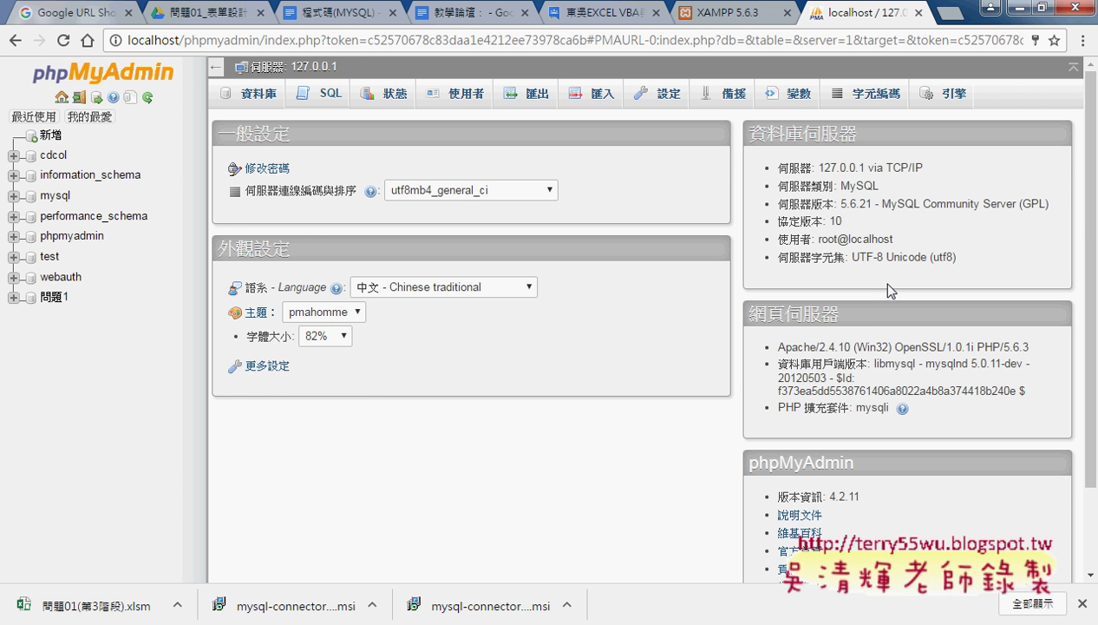
# List the server's eight databases under 資料庫, including 問題1, then move to the 程式碼(MYSQL) notes.
pyautogui.click(249, 98)
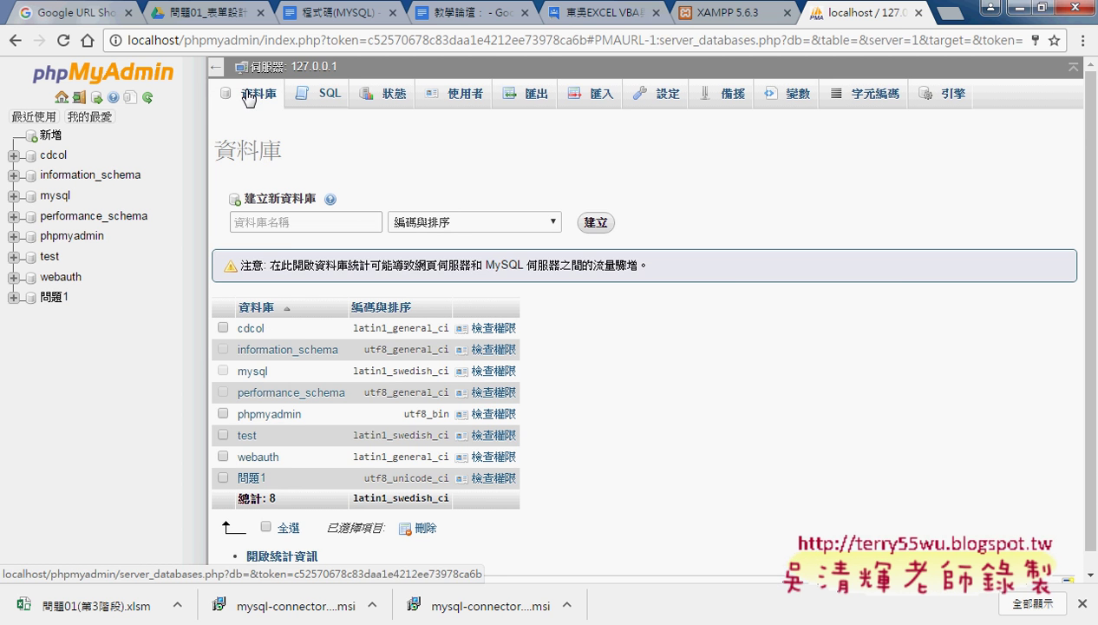
pyautogui.moveTo(246, 199); pyautogui.dragTo(314, 210)
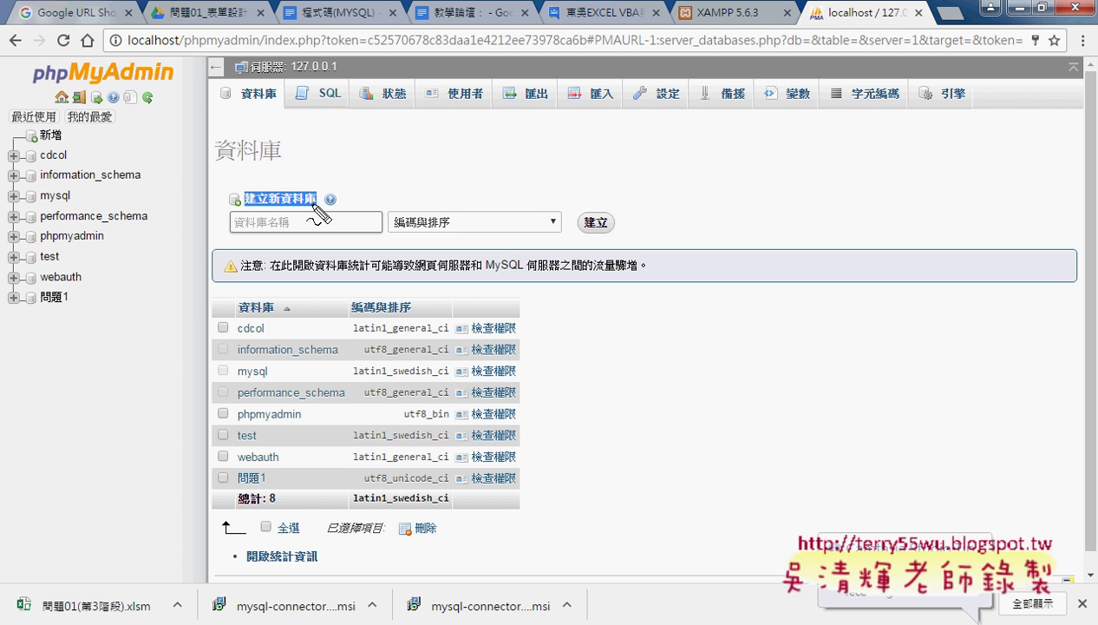
pyautogui.moveTo(296, 110); pyautogui.dragTo(987, 97)
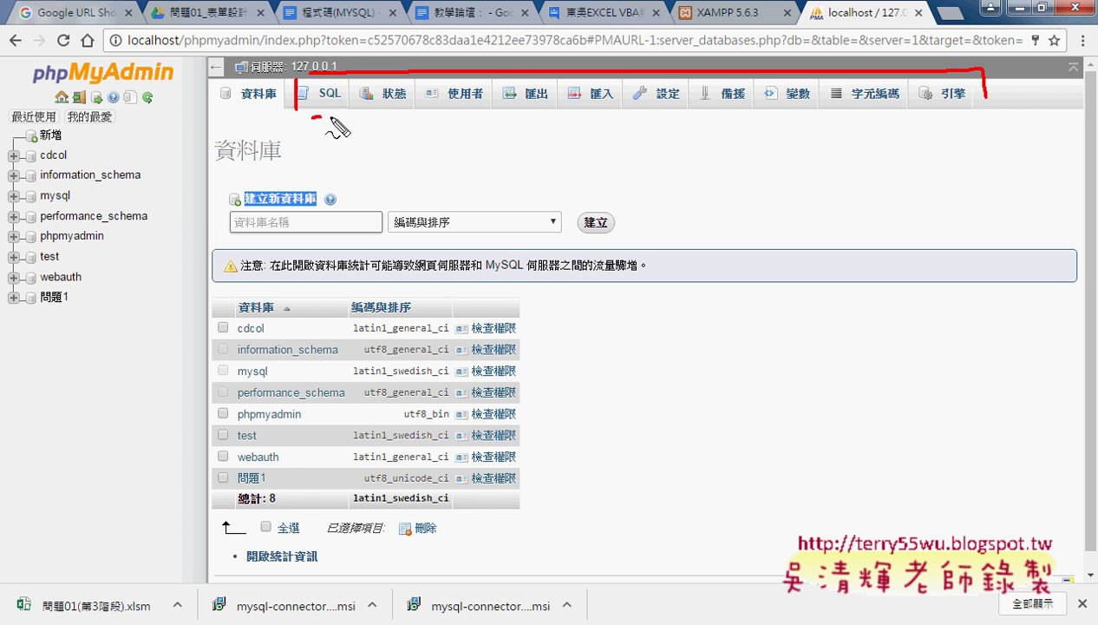
pyautogui.moveTo(314, 114); pyautogui.dragTo(985, 111)
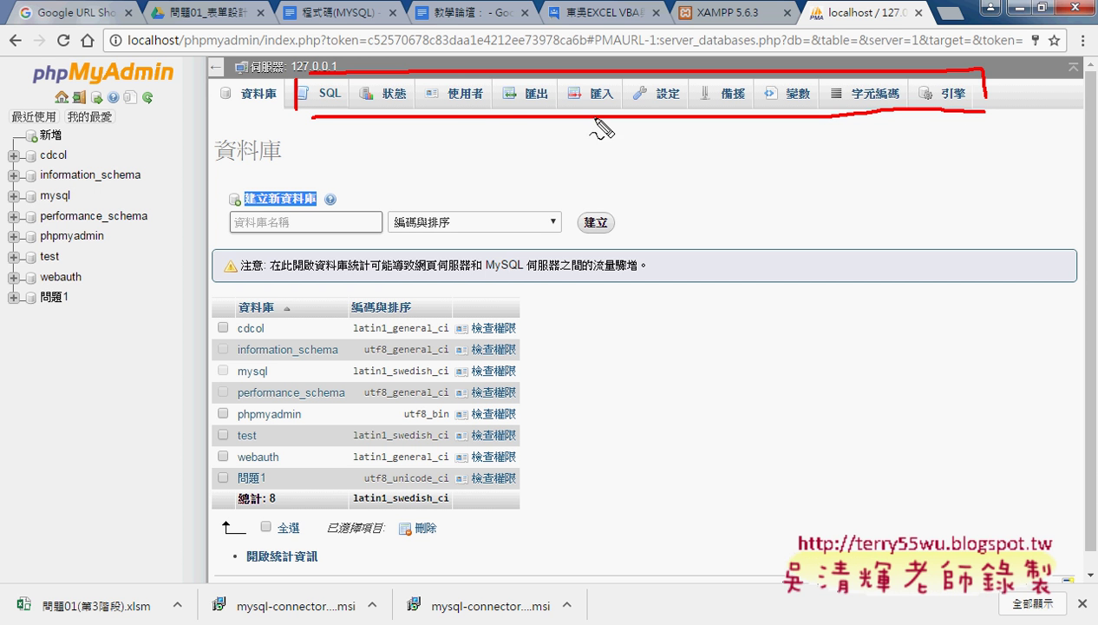
pyautogui.moveTo(526, 106); pyautogui.dragTo(606, 105)
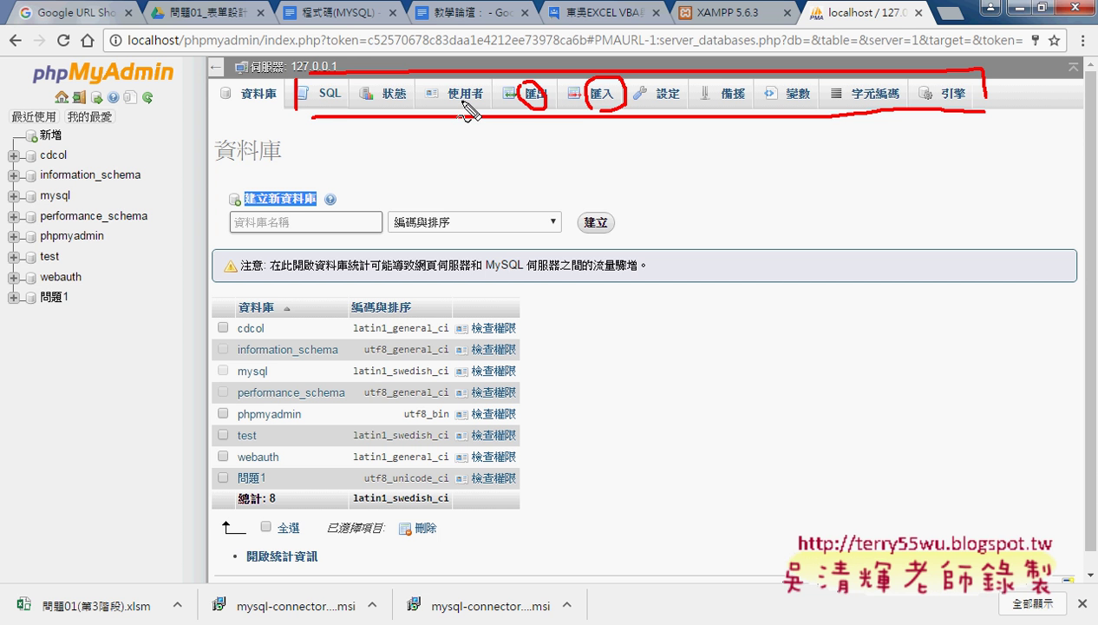
pyautogui.moveTo(354, 104); pyautogui.dragTo(335, 108)
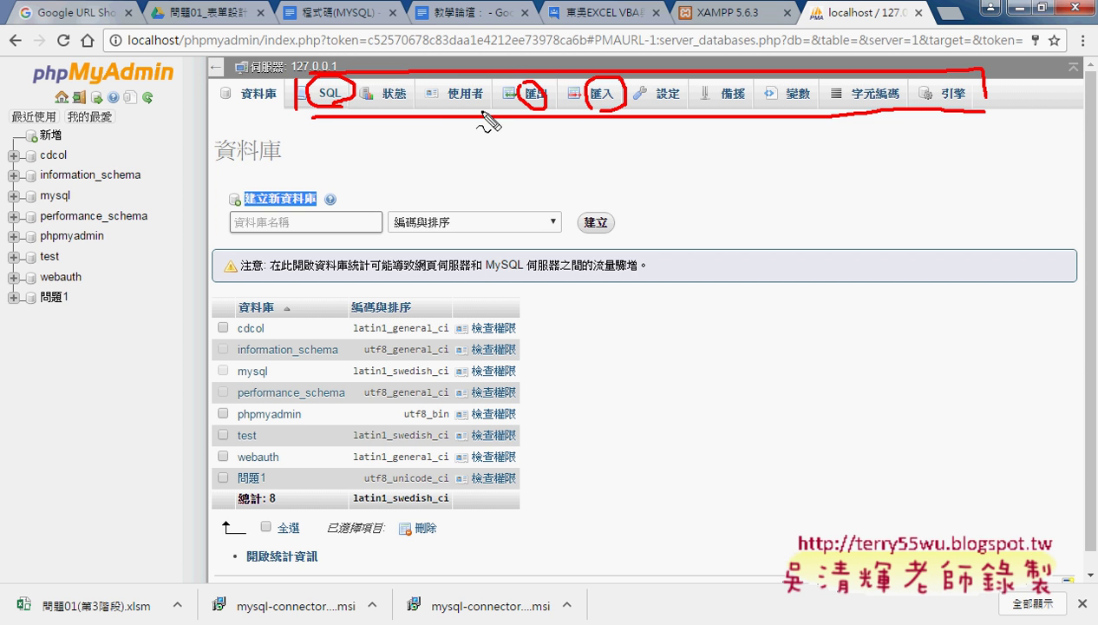
pyautogui.moveTo(486, 114); pyautogui.dragTo(475, 94)
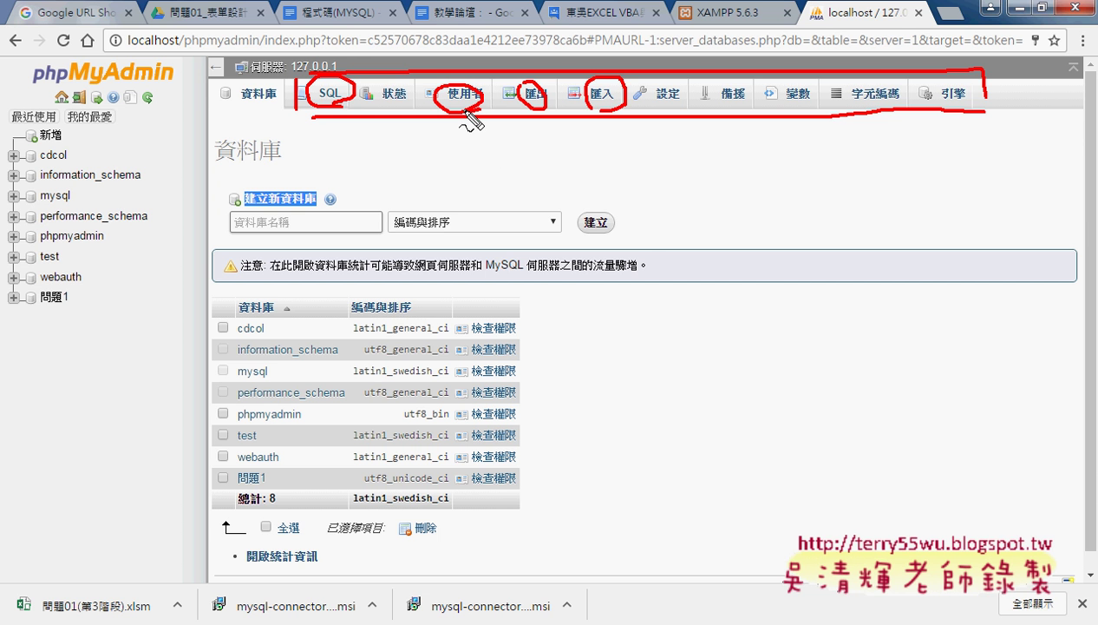
pyautogui.moveTo(501, 150)
pyautogui.mouseDown()
pyautogui.moveTo(476, 106)
pyautogui.moveTo(488, 113)
pyautogui.mouseUp()
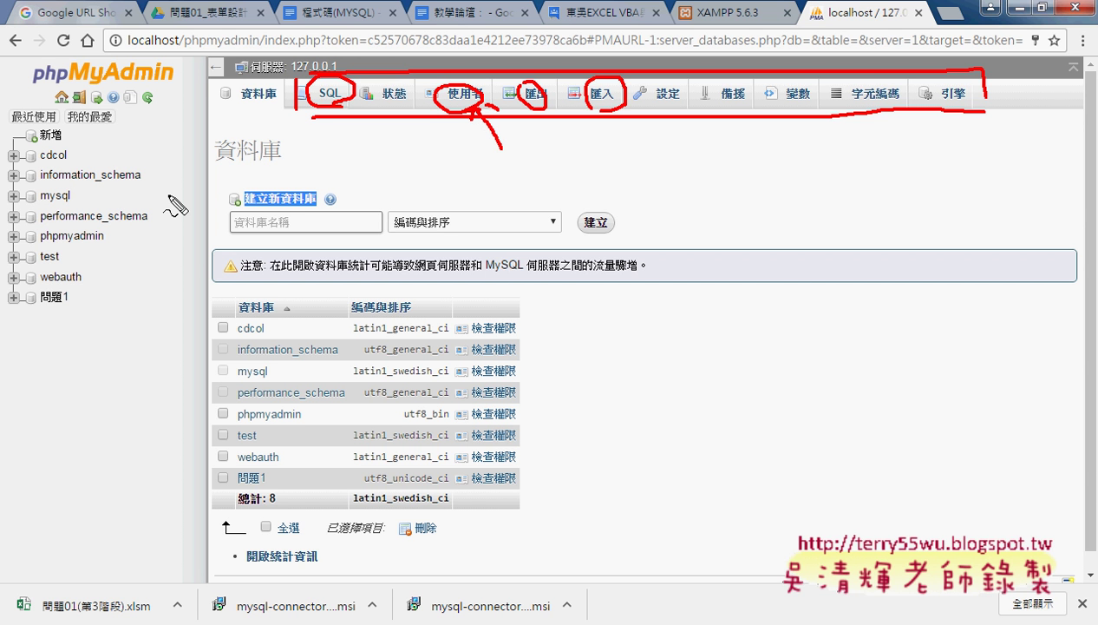
pyautogui.press('Escape')
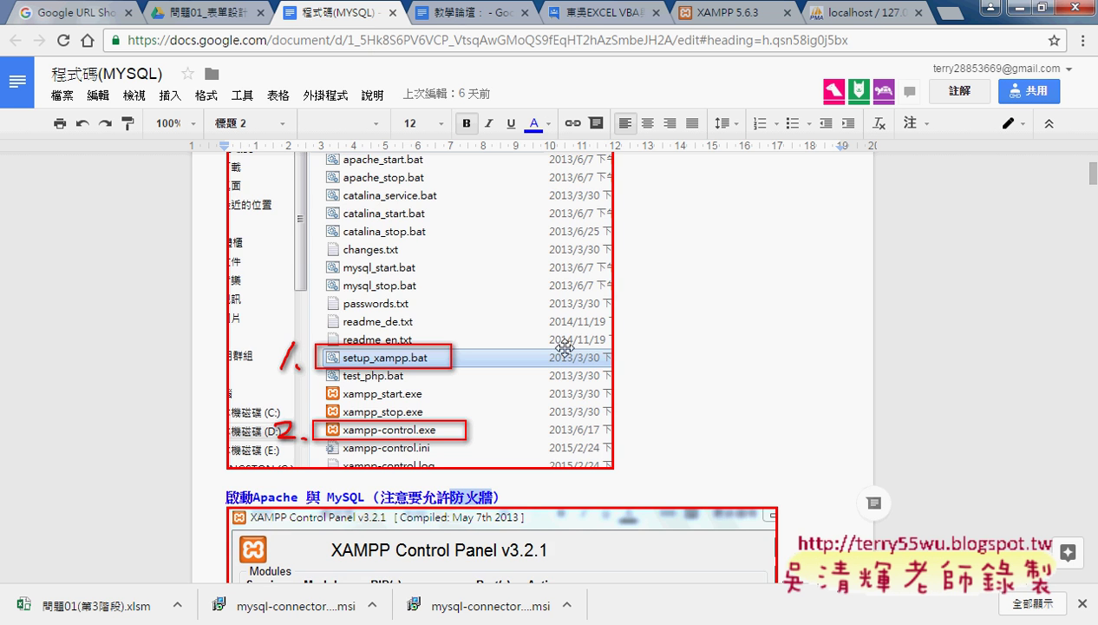
# Scroll the 程式碼(MYSQL) notes down to the create-database and create-table screenshots.
pyautogui.scroll(-4, 867, 494)
pyautogui.scroll(-2, 860, 407)
pyautogui.scroll(-4, 860, 407)
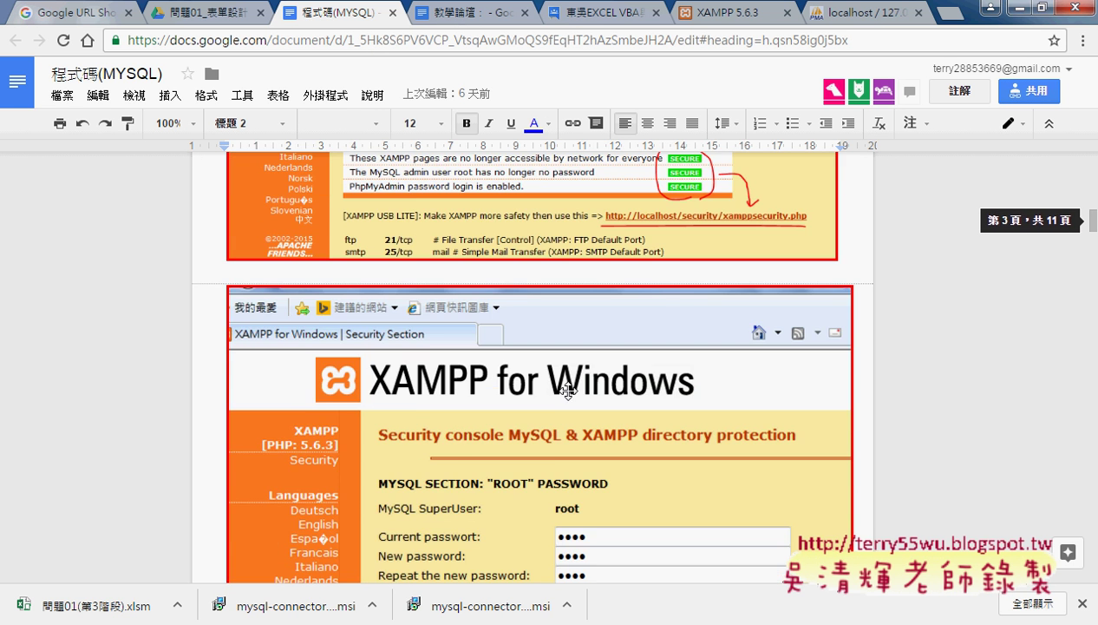
pyautogui.scroll(-4, 564, 387)
pyautogui.scroll(-4, 555, 347)
pyautogui.scroll(-2, 531, 268)
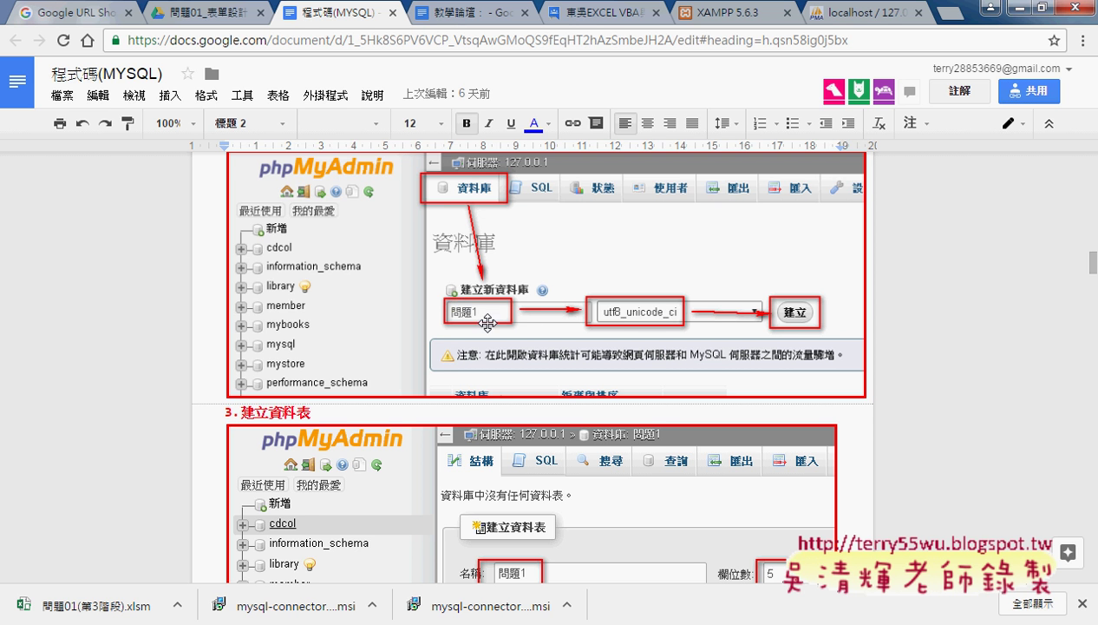
pyautogui.scroll(-2, 521, 330)
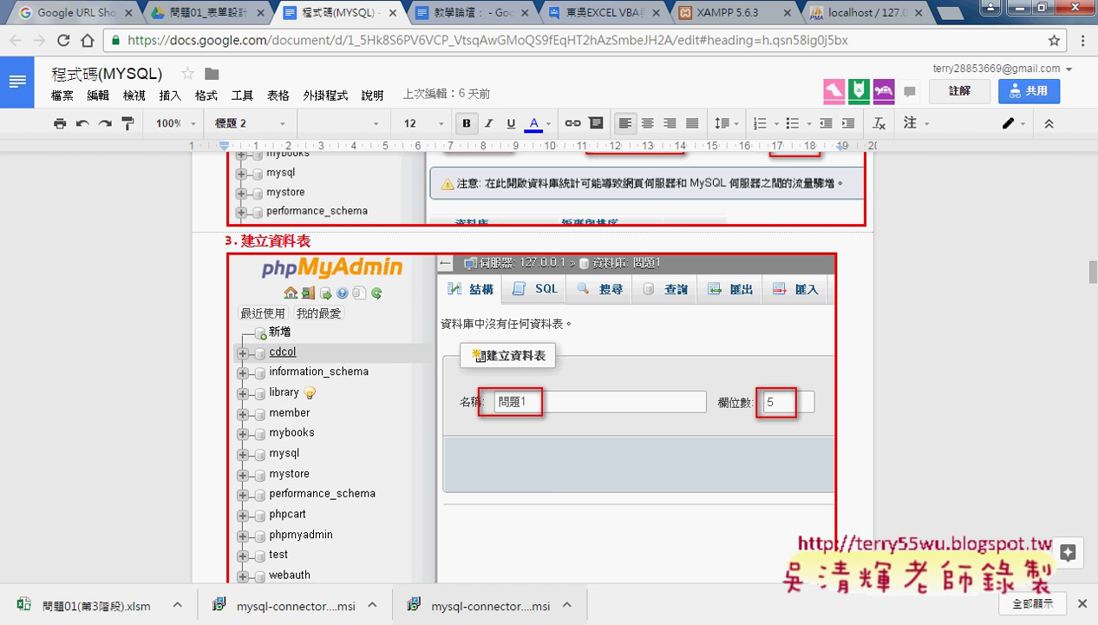
pyautogui.hotkey('alt', 'Tab')
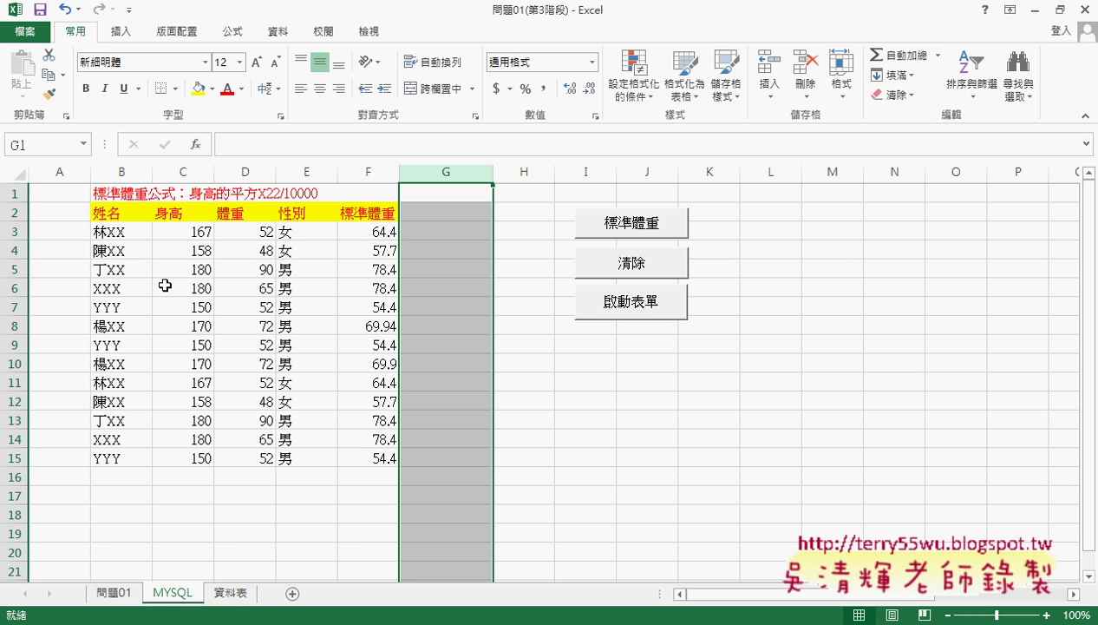
# Point out the 姓名, 身高, 體重, 性別 and 標準體重 column headers.
pyautogui.click(107, 213)
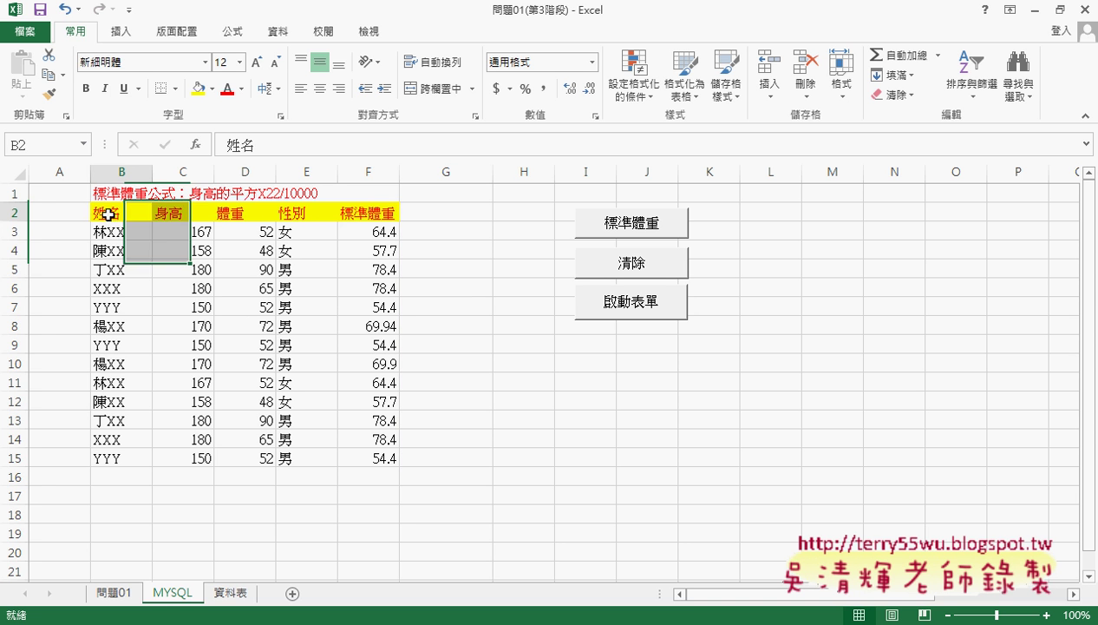
pyautogui.click(185, 213)
pyautogui.click(243, 213)
pyautogui.click(320, 208)
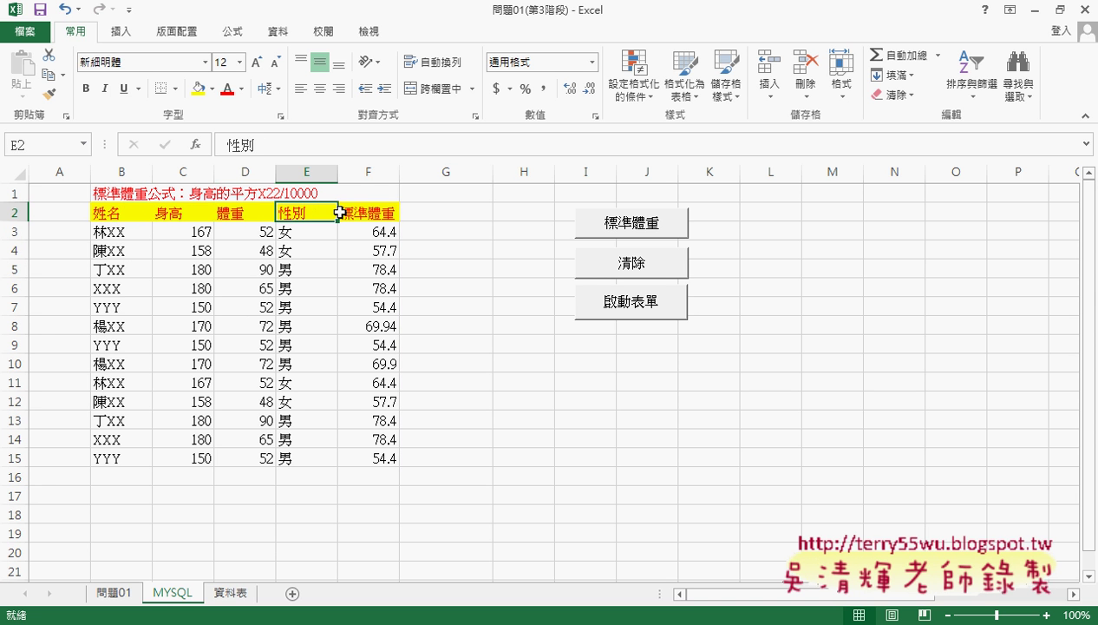
pyautogui.click(362, 211)
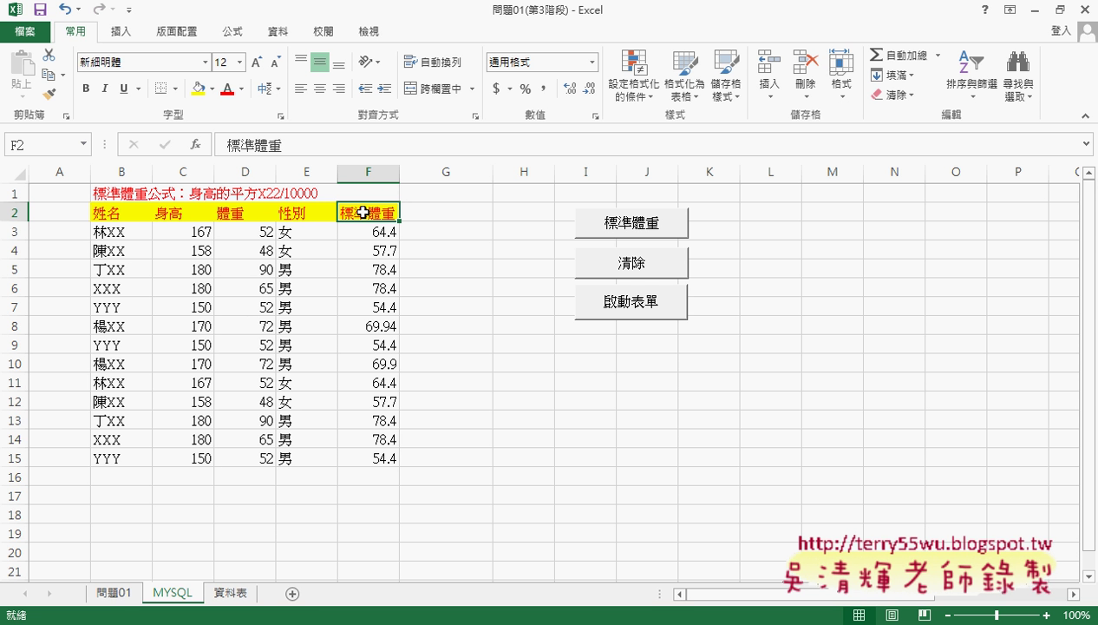
# Clear the table's data rows down to row 15, then restore them.
pyautogui.moveTo(109, 458); pyautogui.dragTo(392, 469)
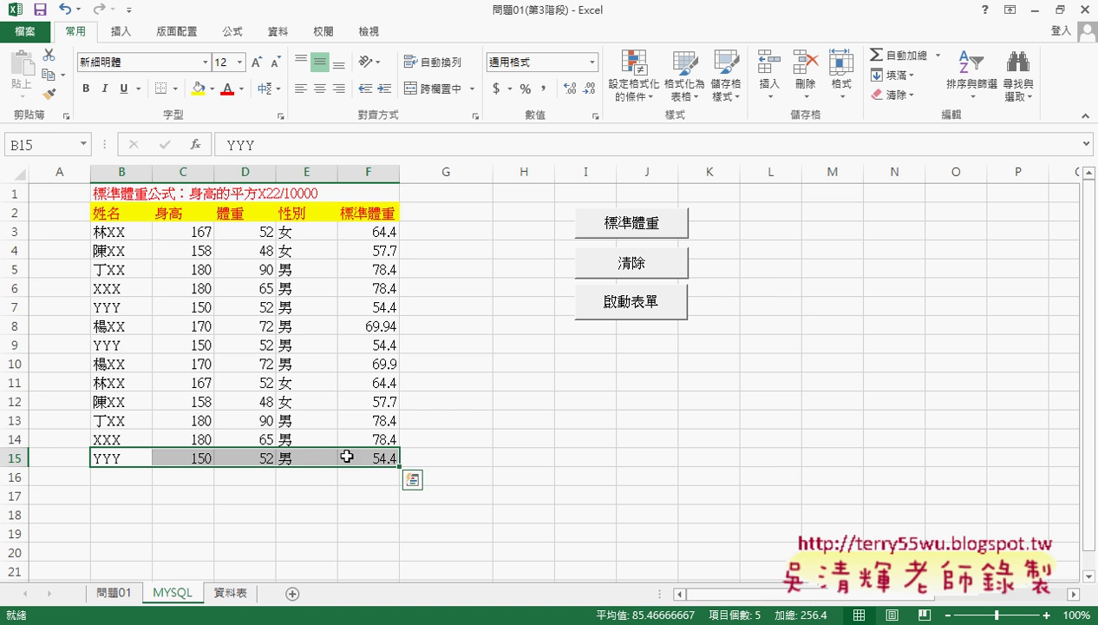
pyautogui.moveTo(113, 232); pyautogui.dragTo(368, 462)
pyautogui.hotkey('ctrl', 'c')
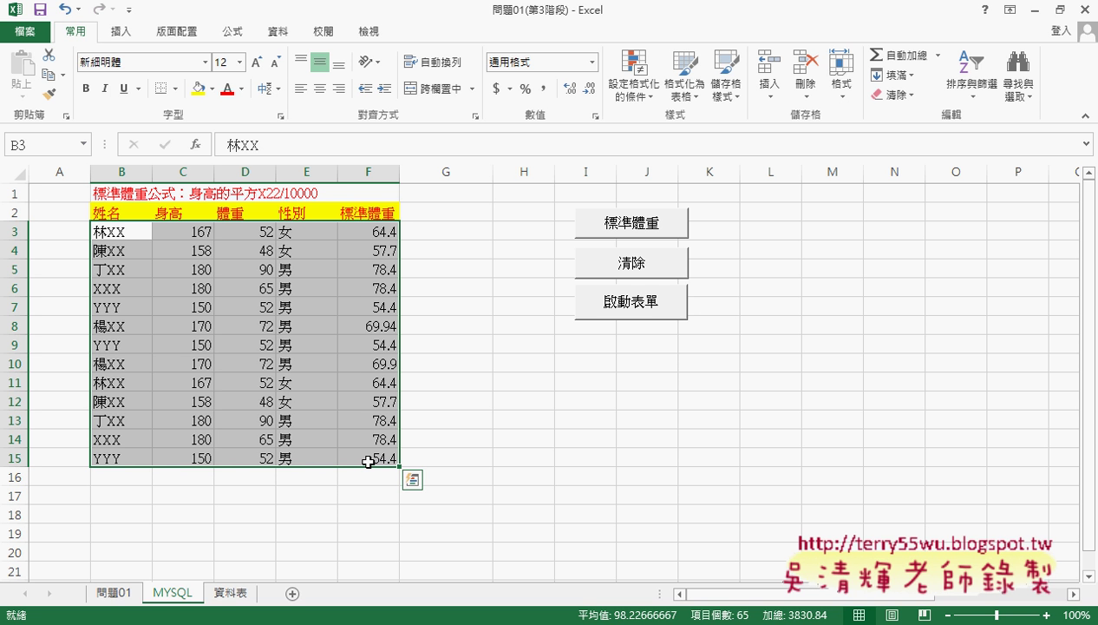
pyautogui.press('Delete')
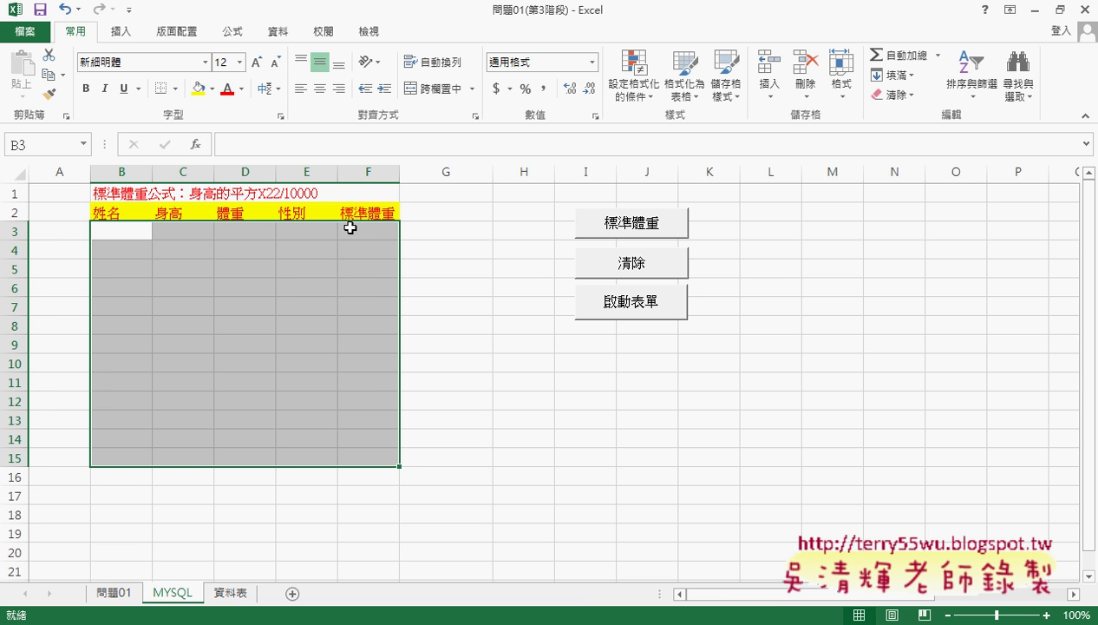
pyautogui.hotkey('ctrl', 'v')
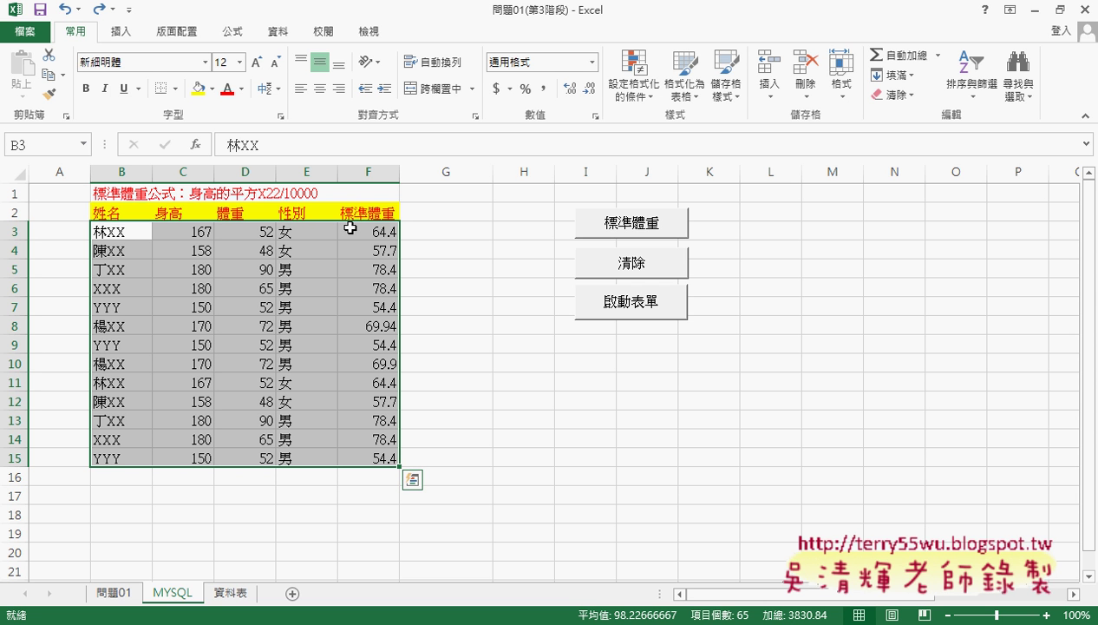
pyautogui.hotkey('alt', 'Tab')
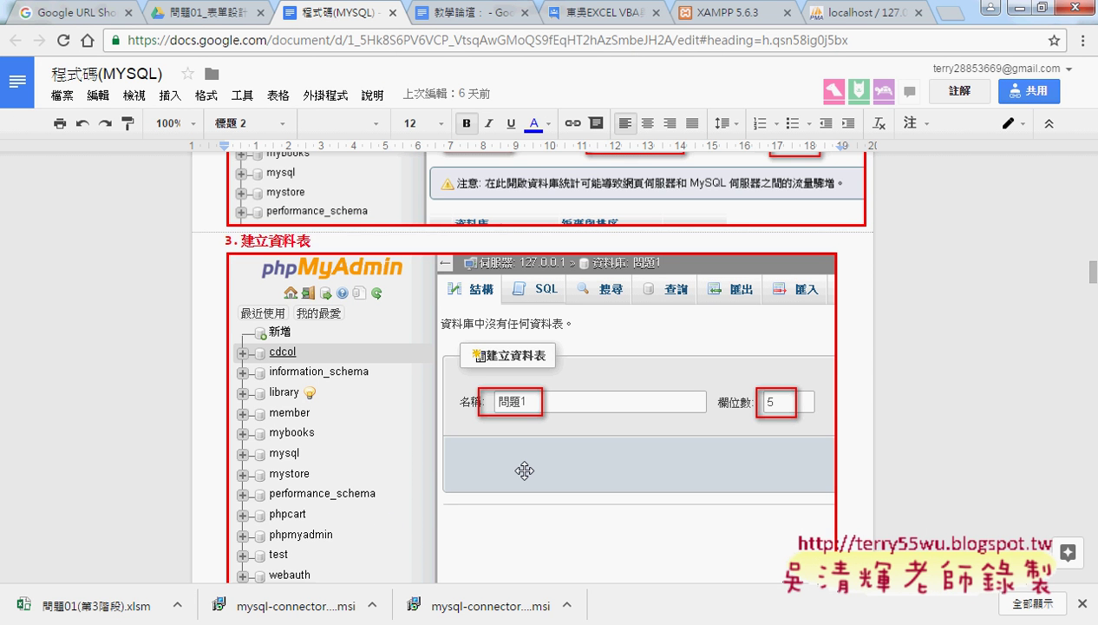
# Scroll down the notes and highlight the whole INSERT INTO 問題1 line for the 楊XX record.
pyautogui.scroll(2, 524, 470)
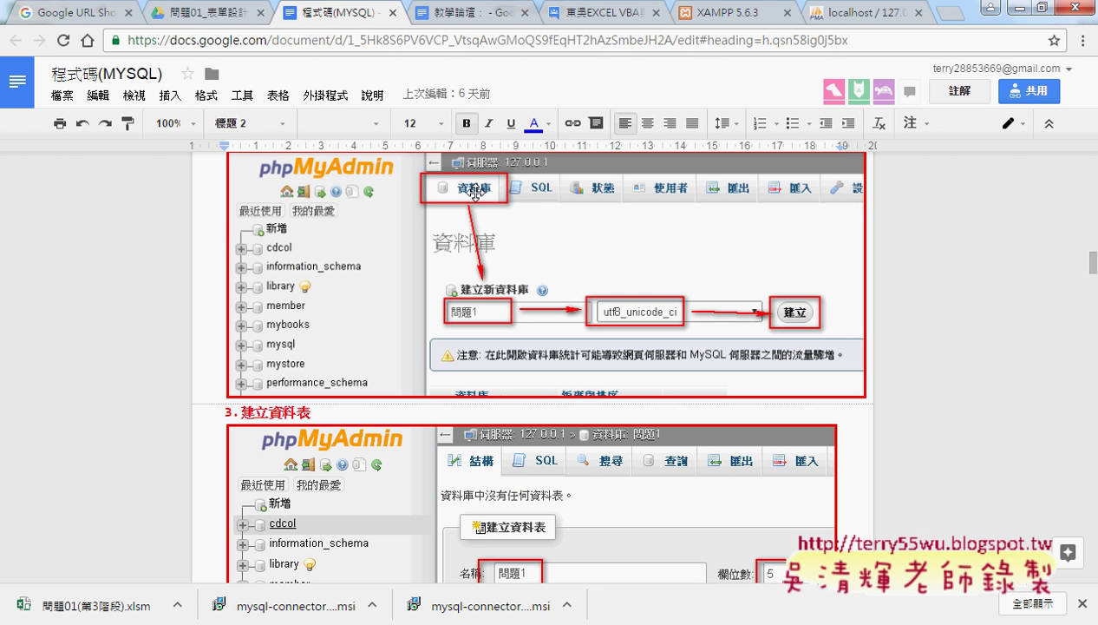
pyautogui.scroll(-4, 486, 330)
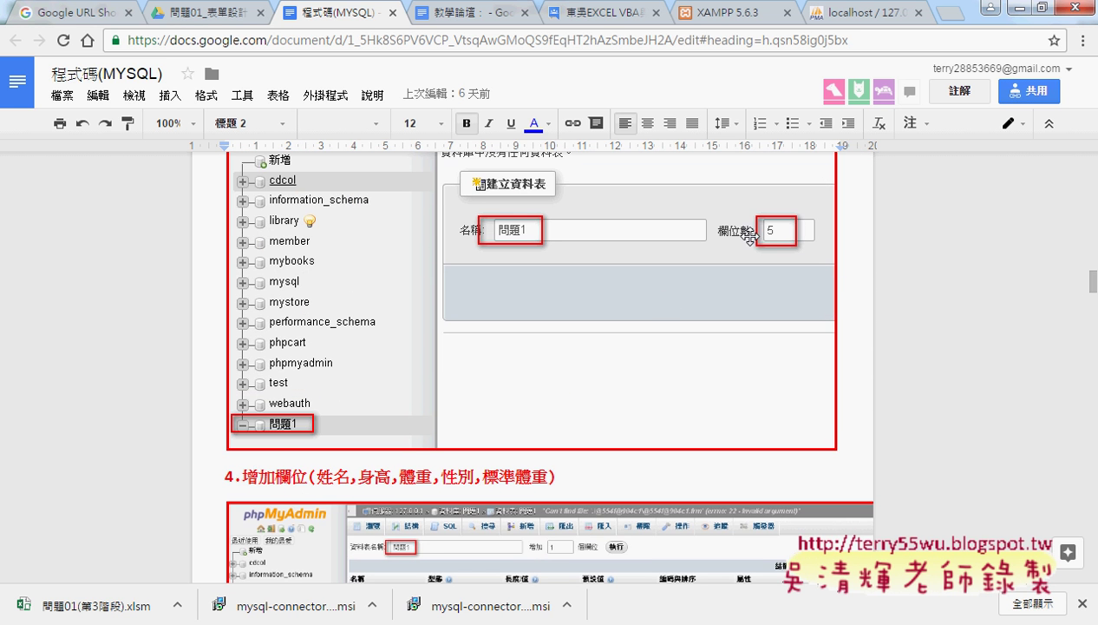
pyautogui.scroll(-3, 833, 303)
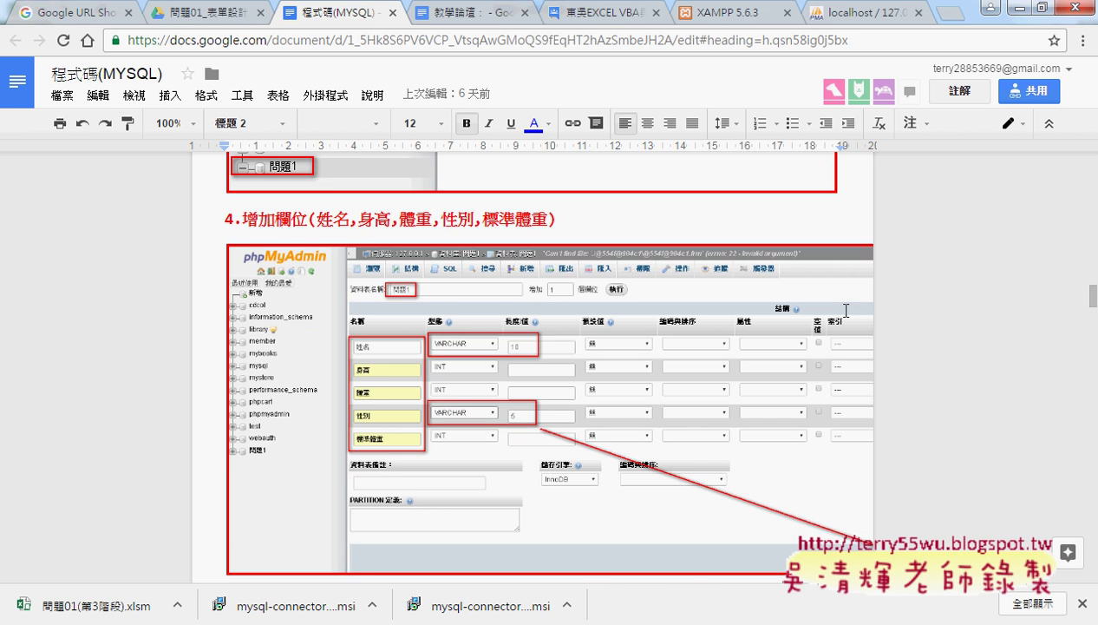
pyautogui.scroll(-2, 601, 385)
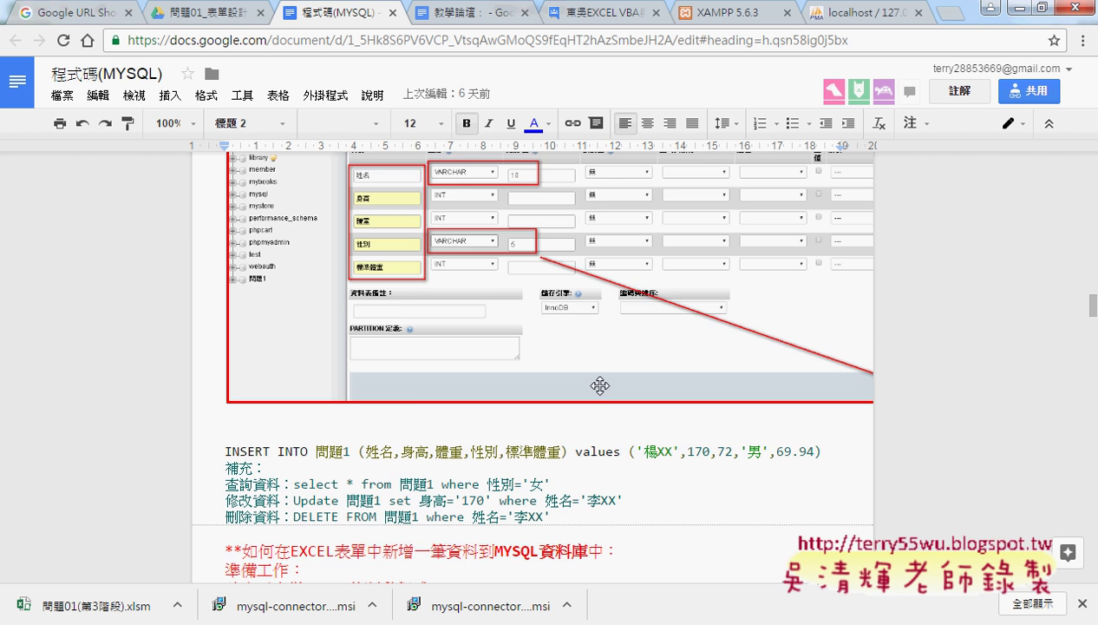
pyautogui.scroll(-1, 601, 385)
pyautogui.click(228, 365)
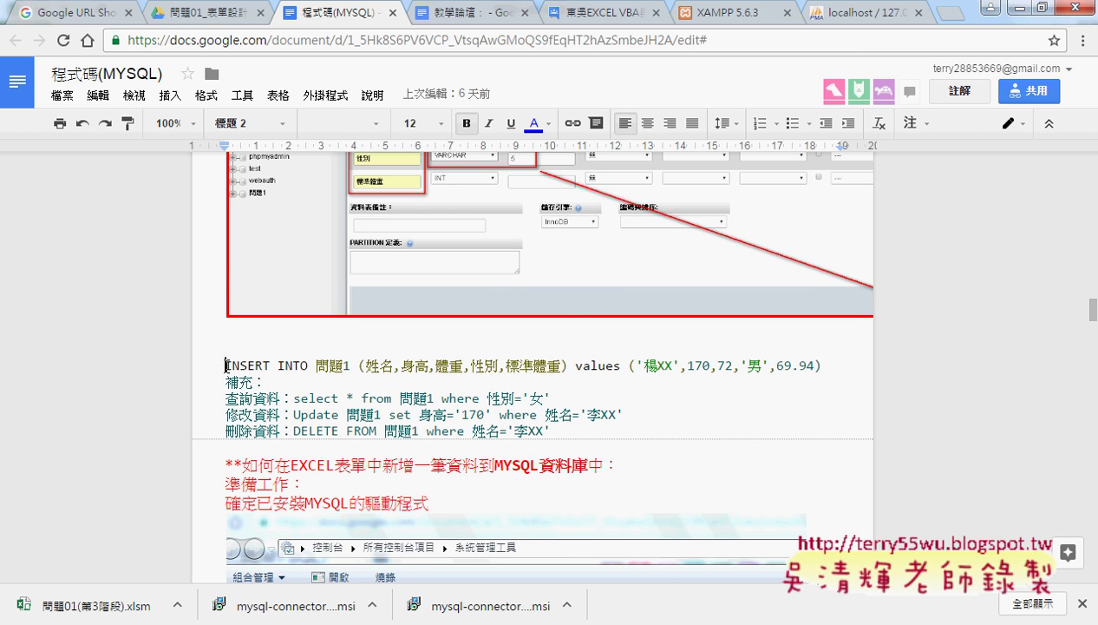
pyautogui.moveTo(227, 365); pyautogui.dragTo(825, 367)
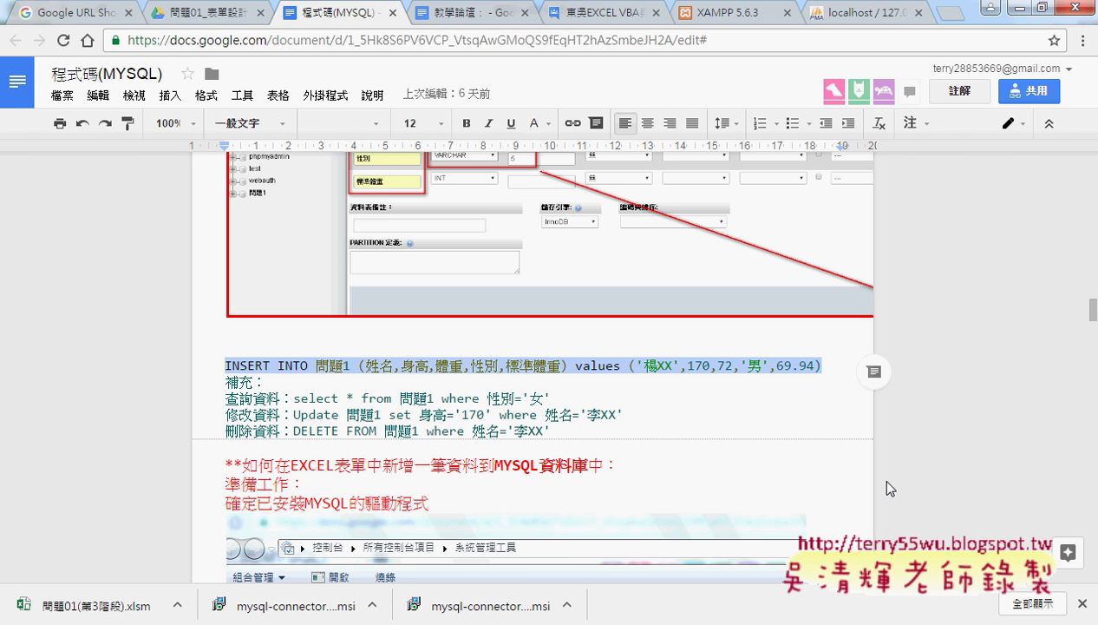
# Scroll down through the 程式碼(MYSQL) notes to review the guide.
pyautogui.scroll(-2, 902, 390)
pyautogui.scroll(-1, 907, 386)
pyautogui.scroll(-2, 911, 385)
pyautogui.scroll(-5, 911, 384)
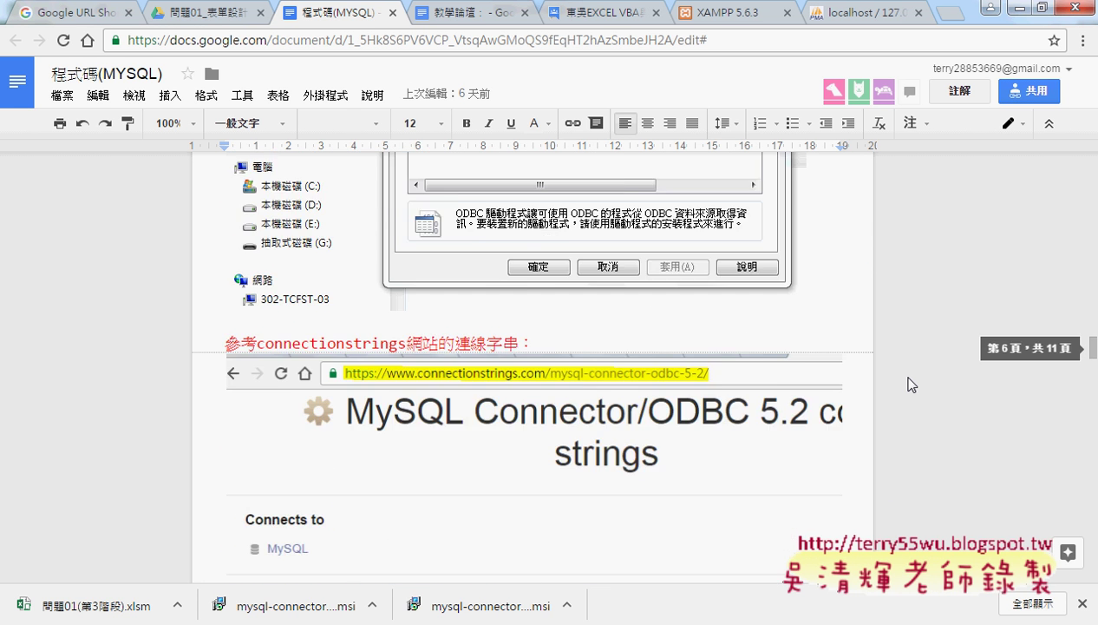
pyautogui.scroll(-3, 652, 280)
pyautogui.scroll(-4, 652, 281)
pyautogui.scroll(-1, 653, 281)
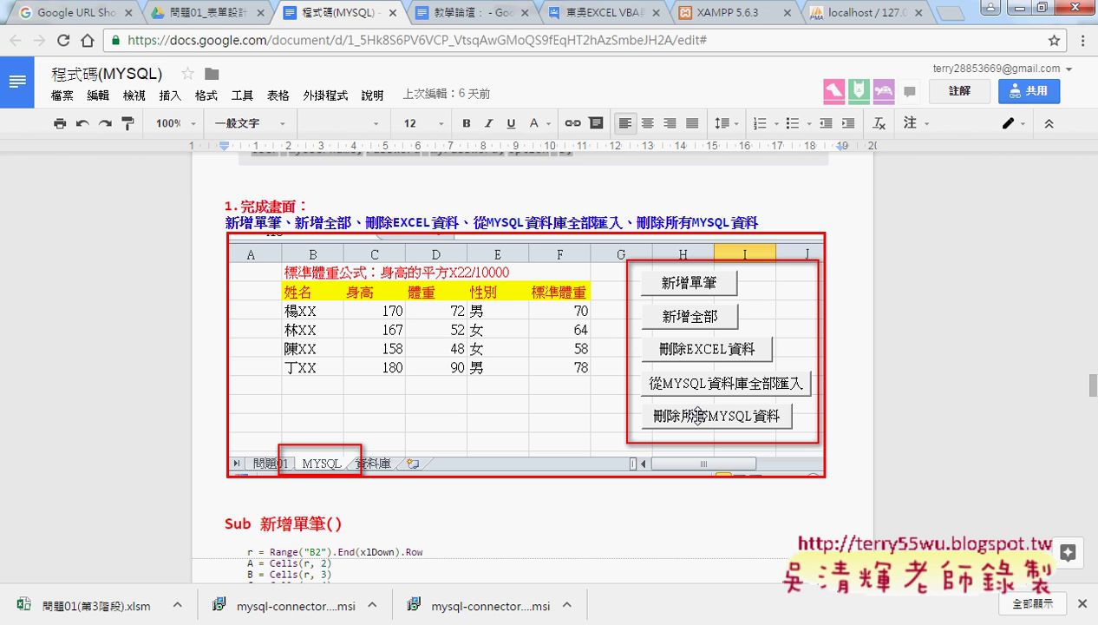
# Scroll back up to section 3 建立資料表, then switch to the localhost phpMyAdmin page.
pyautogui.scroll(5, 697, 415)
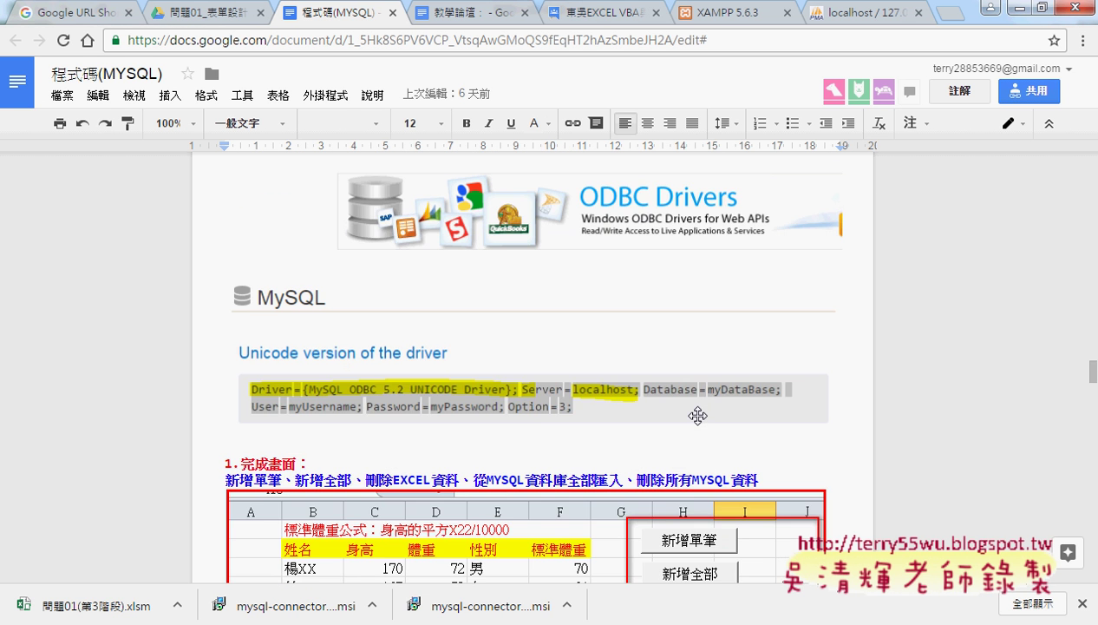
pyautogui.scroll(5, 697, 415)
pyautogui.scroll(5, 697, 415)
pyautogui.scroll(5, 697, 416)
pyautogui.scroll(3, 698, 416)
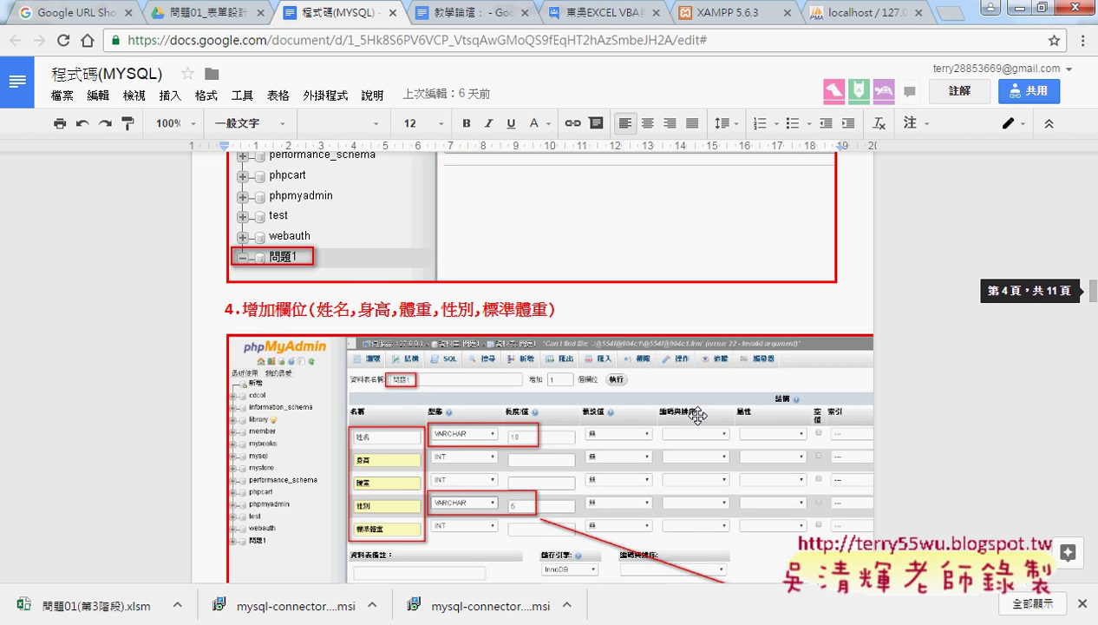
pyautogui.scroll(3, 698, 416)
pyautogui.scroll(3, 698, 416)
pyautogui.scroll(2, 697, 416)
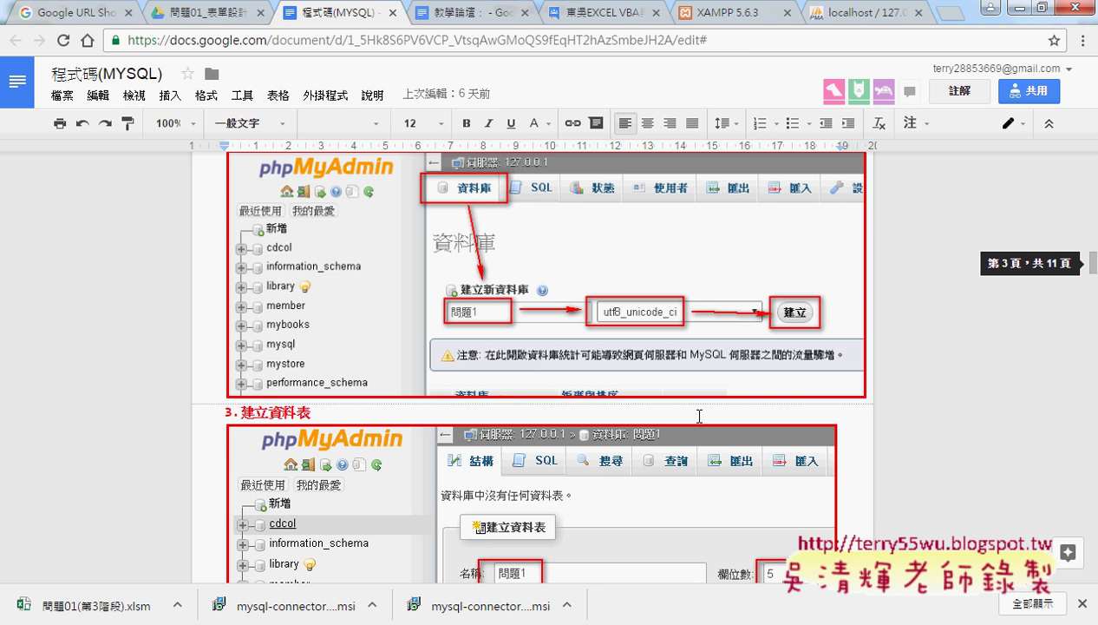
pyautogui.click(868, 15)
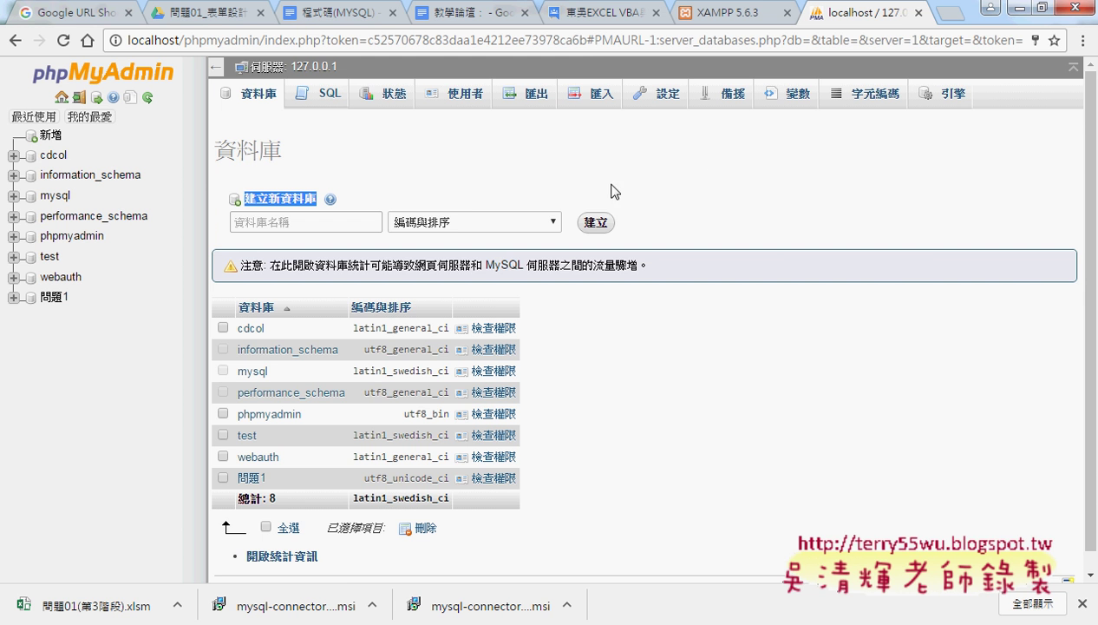
# On the 資料庫 tab, type 問題1 as the new database name and open the 編碼與排序 list.
pyautogui.click(61, 98)
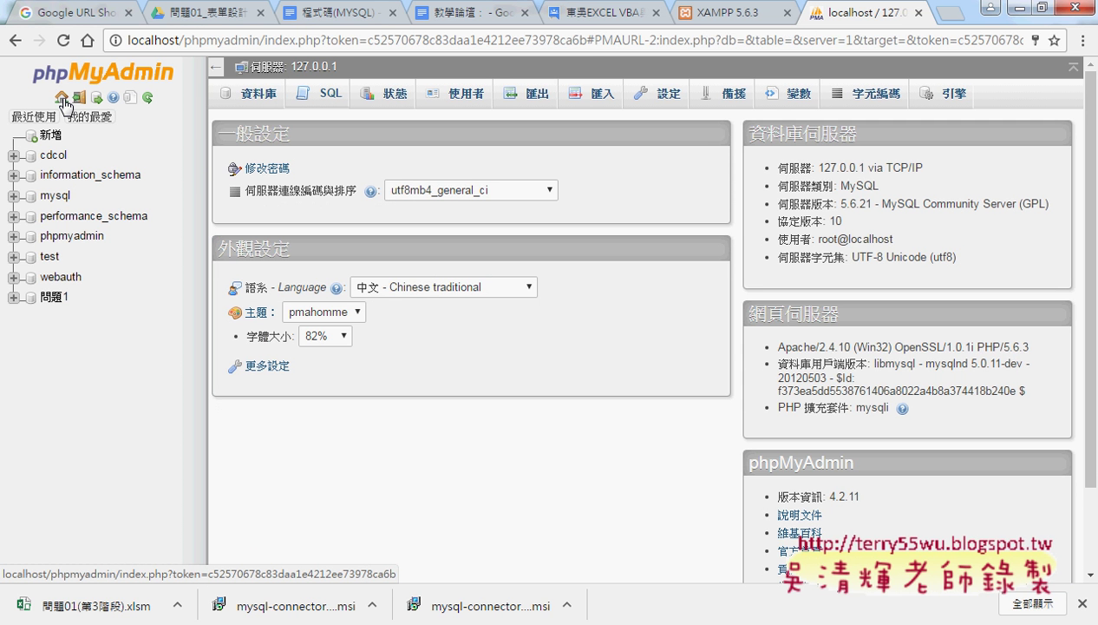
pyautogui.click(226, 103)
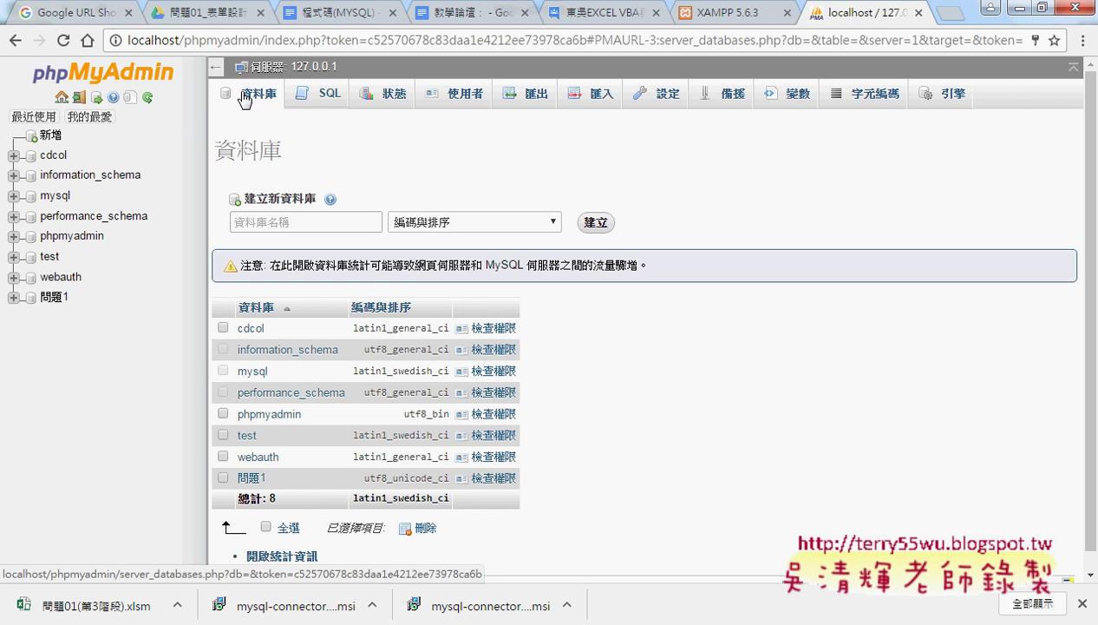
pyautogui.click(291, 223)
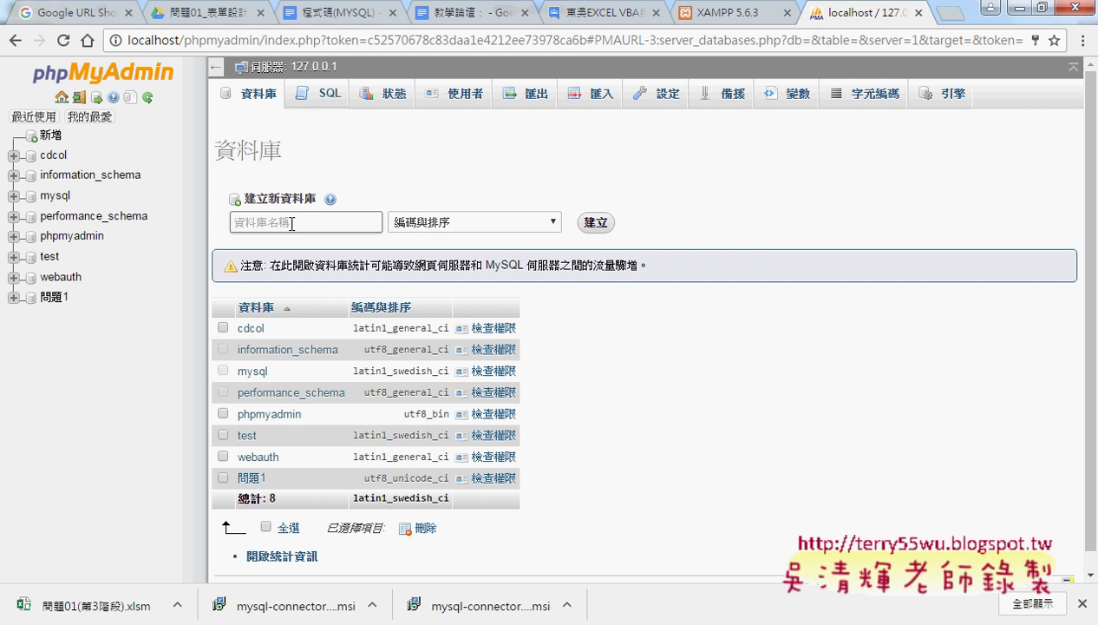
pyautogui.hotkey('ctrl', 'shift')
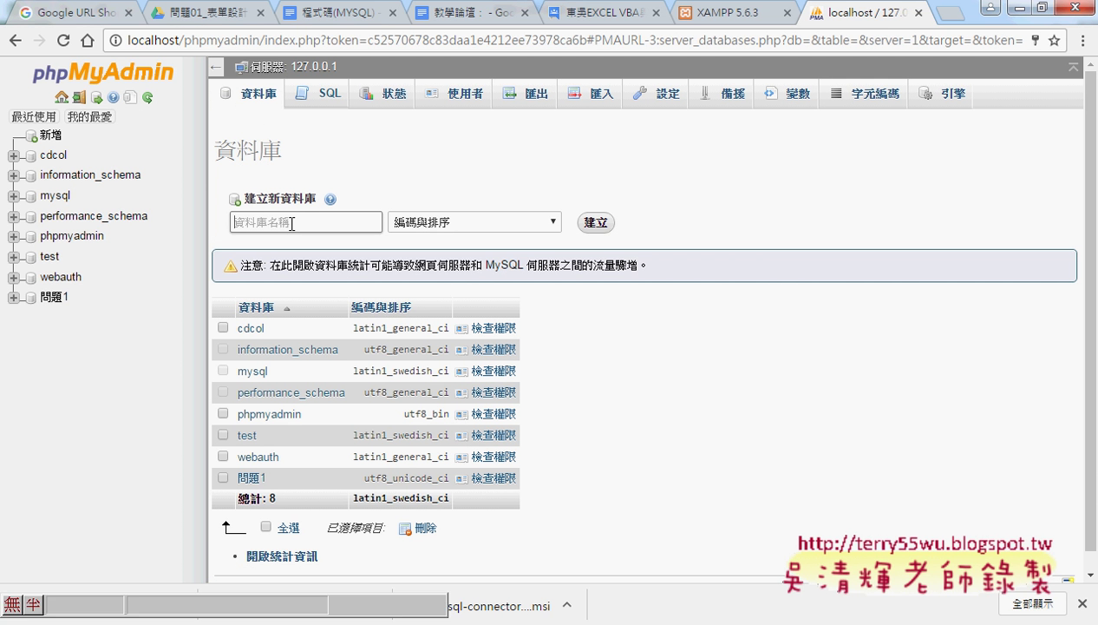
pyautogui.hotkey('ctrl', 'shift')
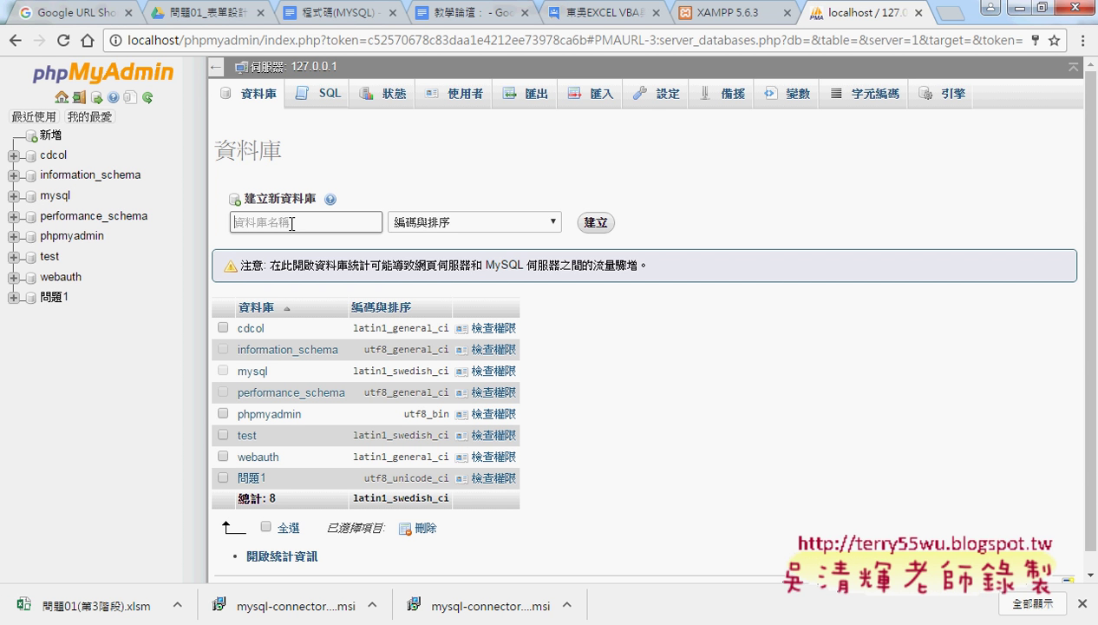
pyautogui.write('j')
pyautogui.write('問題')
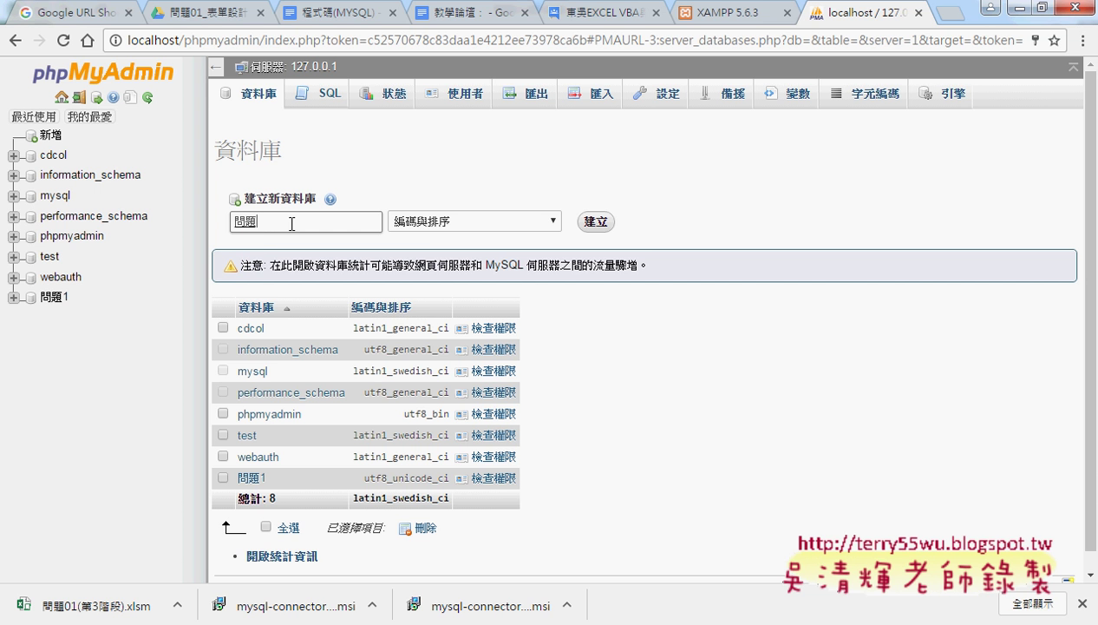
pyautogui.write('1')
pyautogui.press('Return')
pyautogui.click(426, 227)
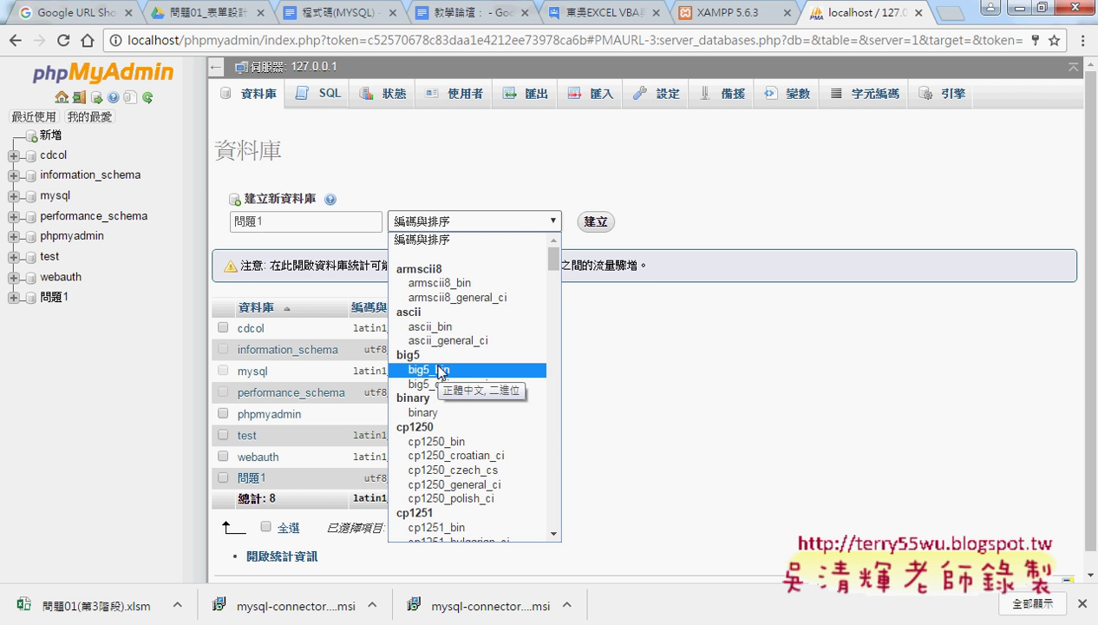
# Choose utf8_unicode_ci as the collation, then open the existing 問題1 database from the tree.
pyautogui.moveTo(554, 260)
pyautogui.mouseDown()
pyautogui.moveTo(562, 546)
pyautogui.moveTo(555, 274)
pyautogui.moveTo(557, 521)
pyautogui.mouseUp()
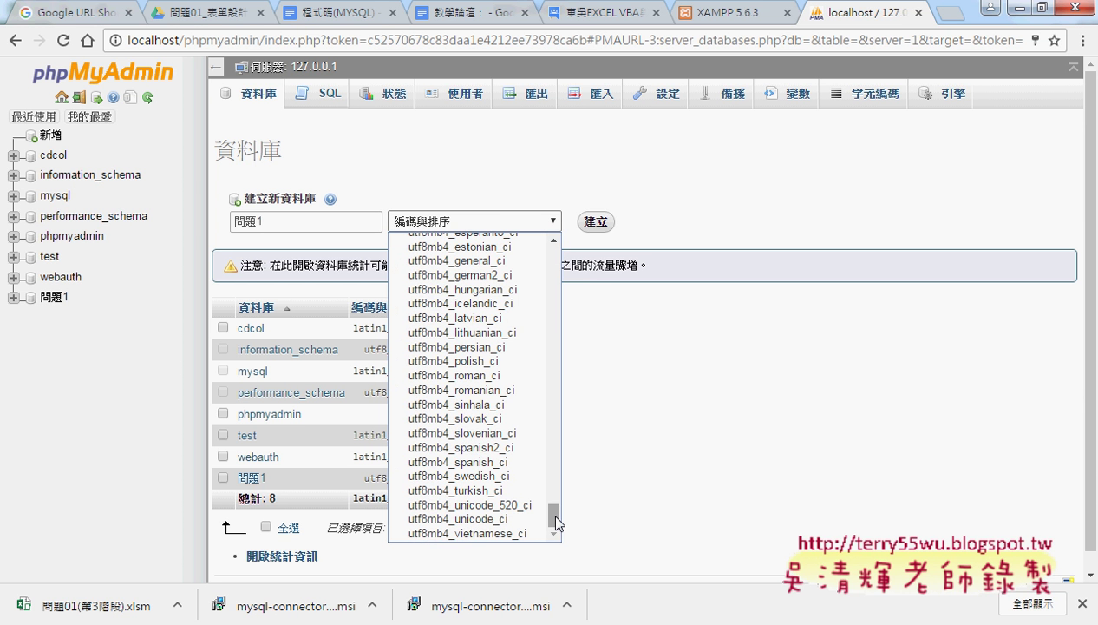
pyautogui.scroll(2, 552, 504)
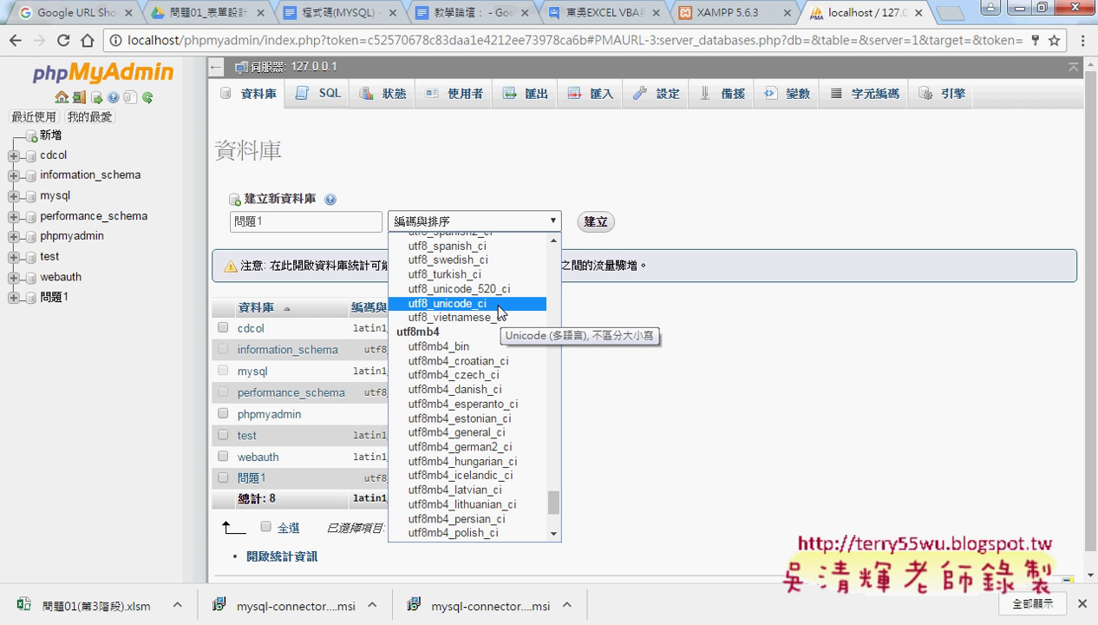
pyautogui.click(501, 310)
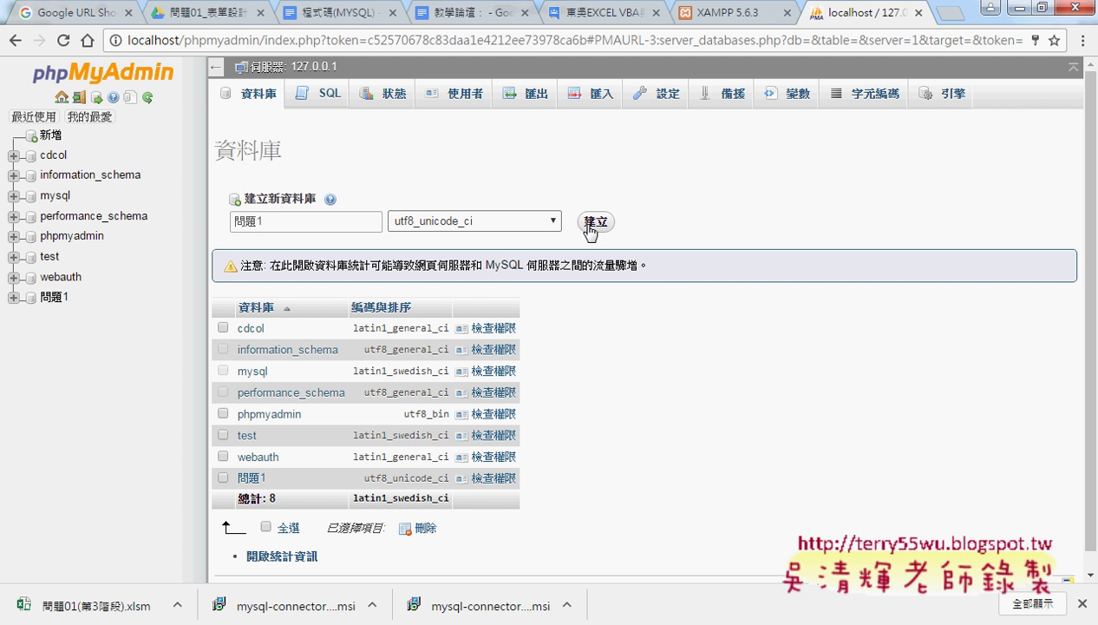
pyautogui.click(54, 298)
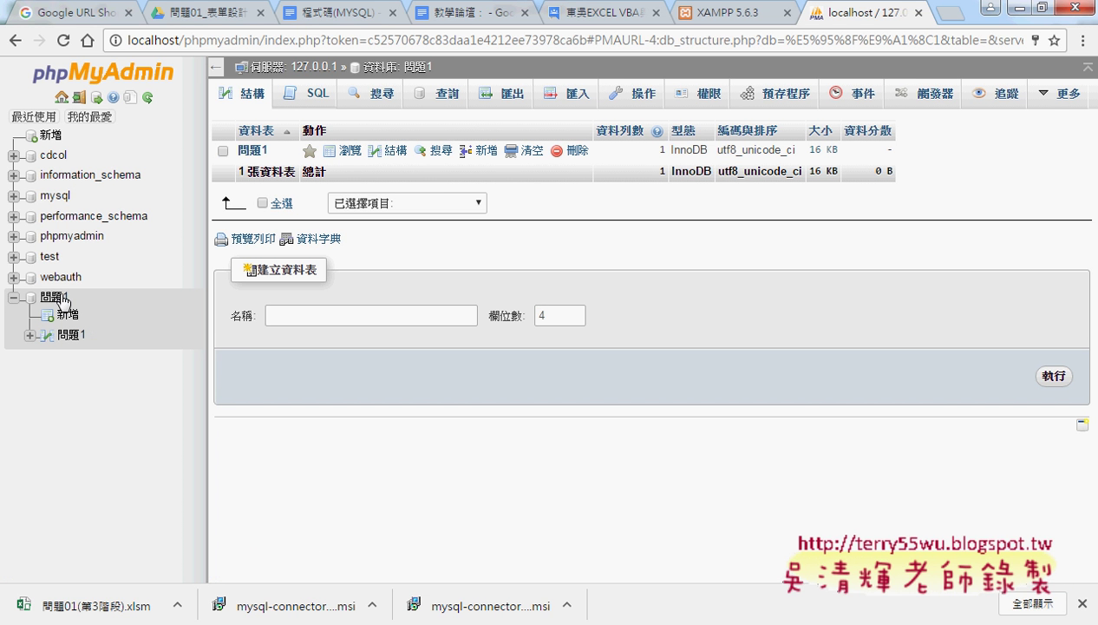
# Tick 問題1 on the 資料庫 list, drop it with 刪除 and 確定, and return to the list.
pyautogui.click(61, 98)
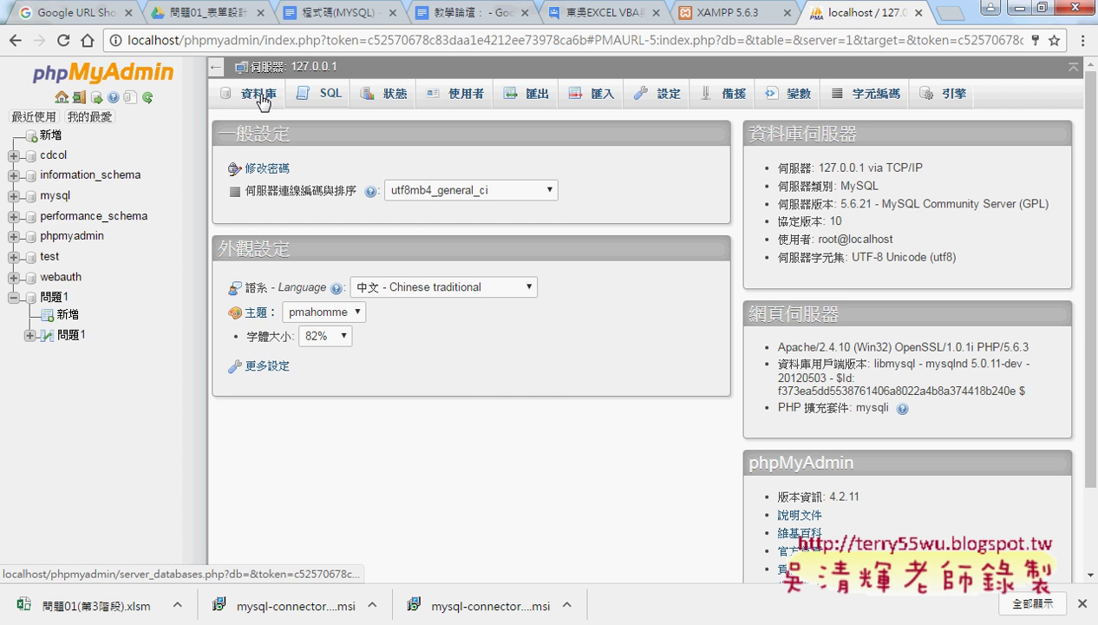
pyautogui.click(260, 95)
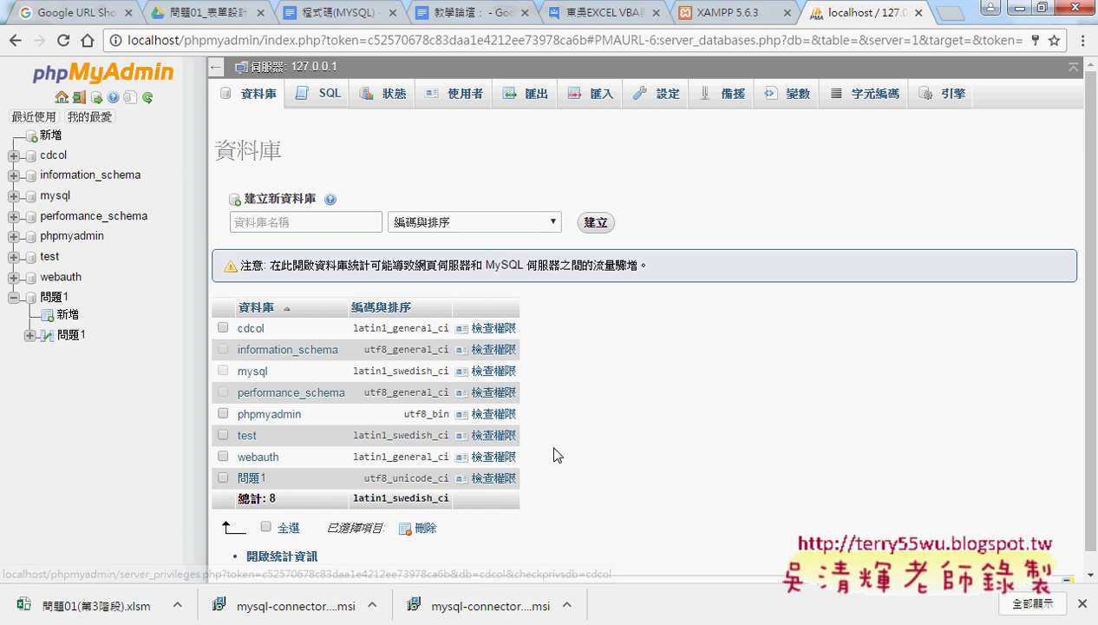
pyautogui.click(224, 477)
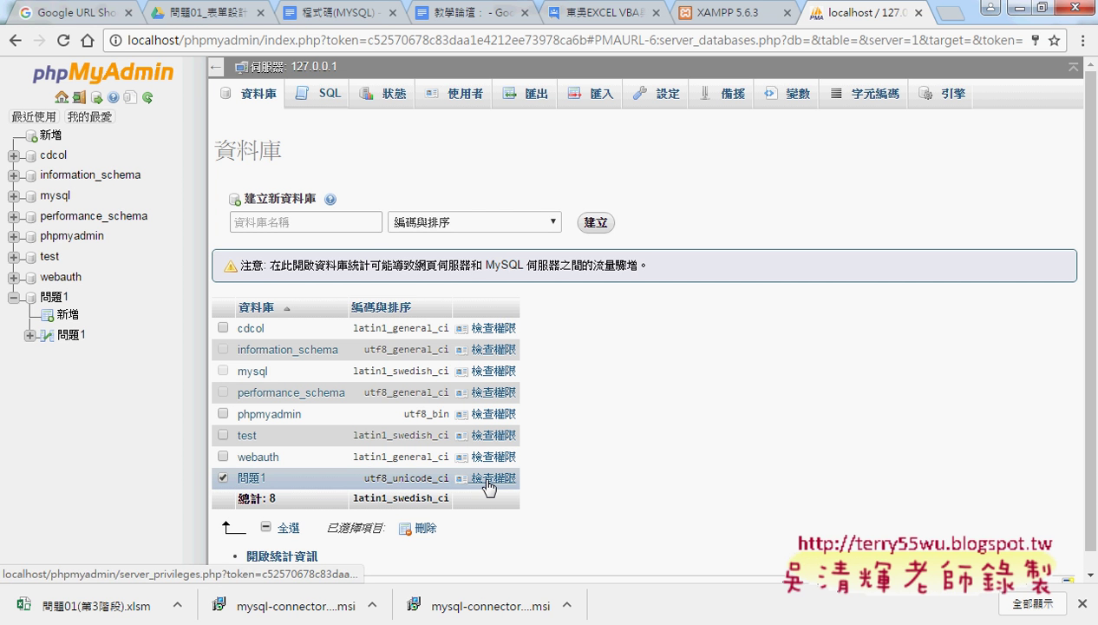
pyautogui.scroll(-1, 586, 393)
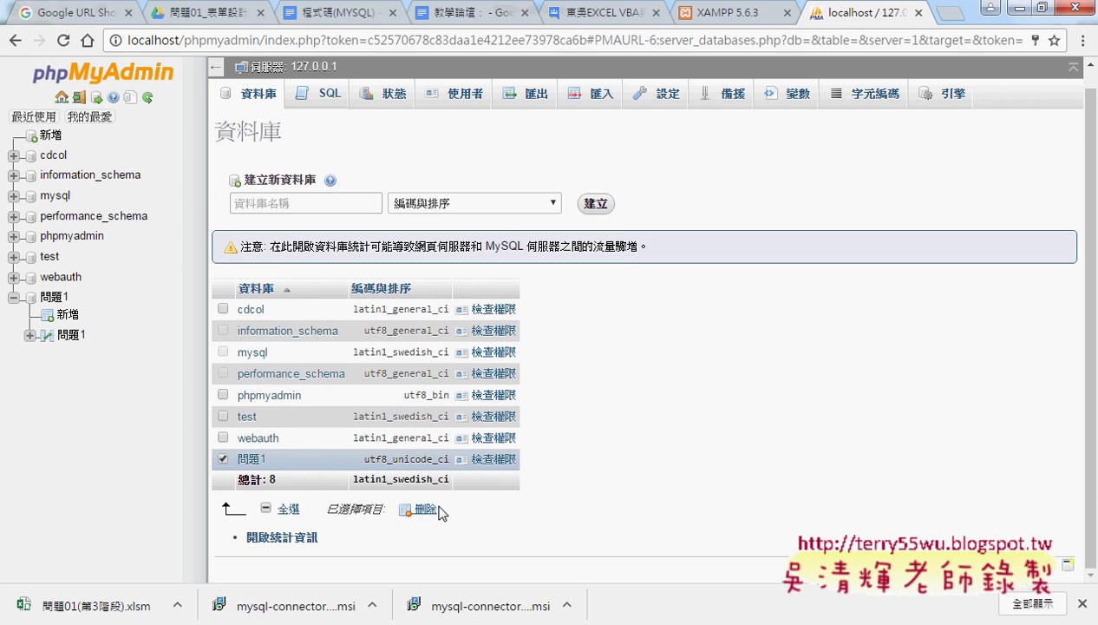
pyautogui.click(424, 509)
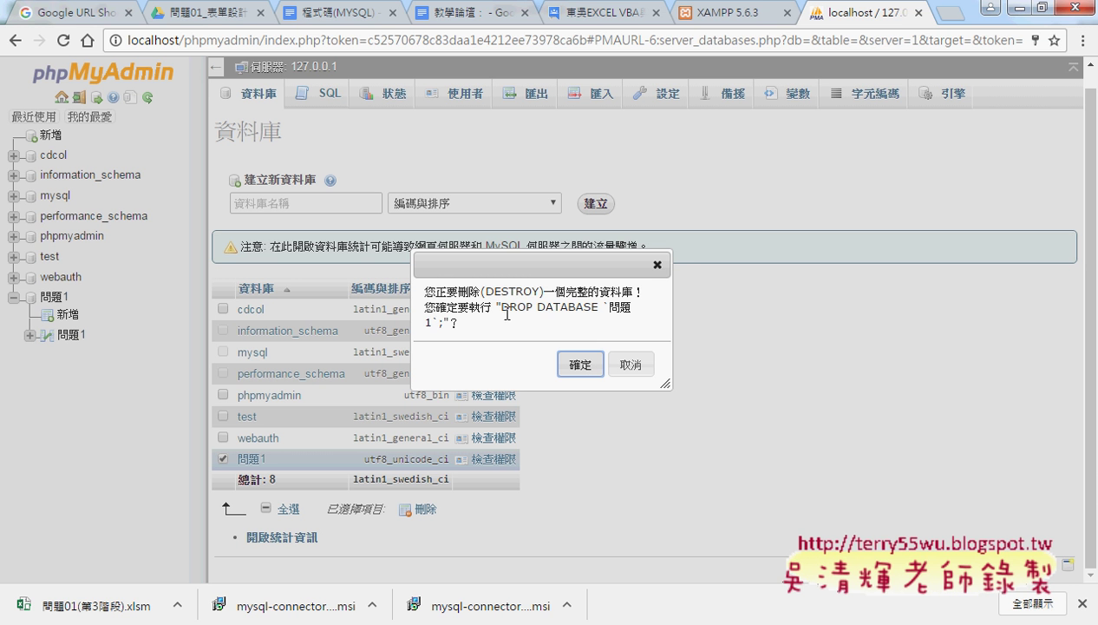
pyautogui.click(580, 366)
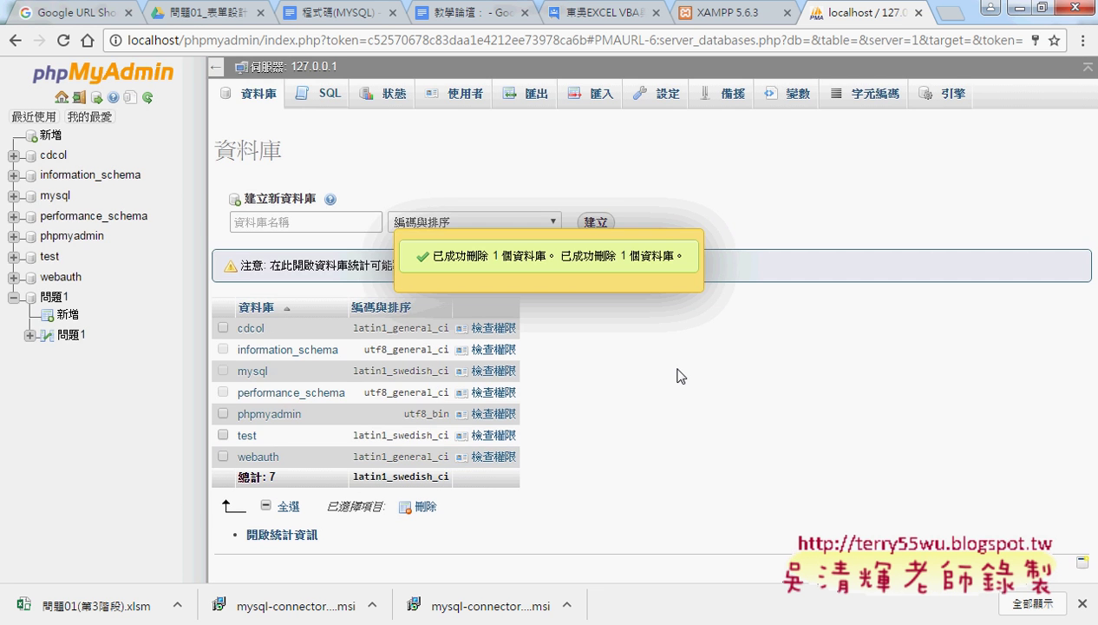
pyautogui.click(62, 97)
pyautogui.click(251, 104)
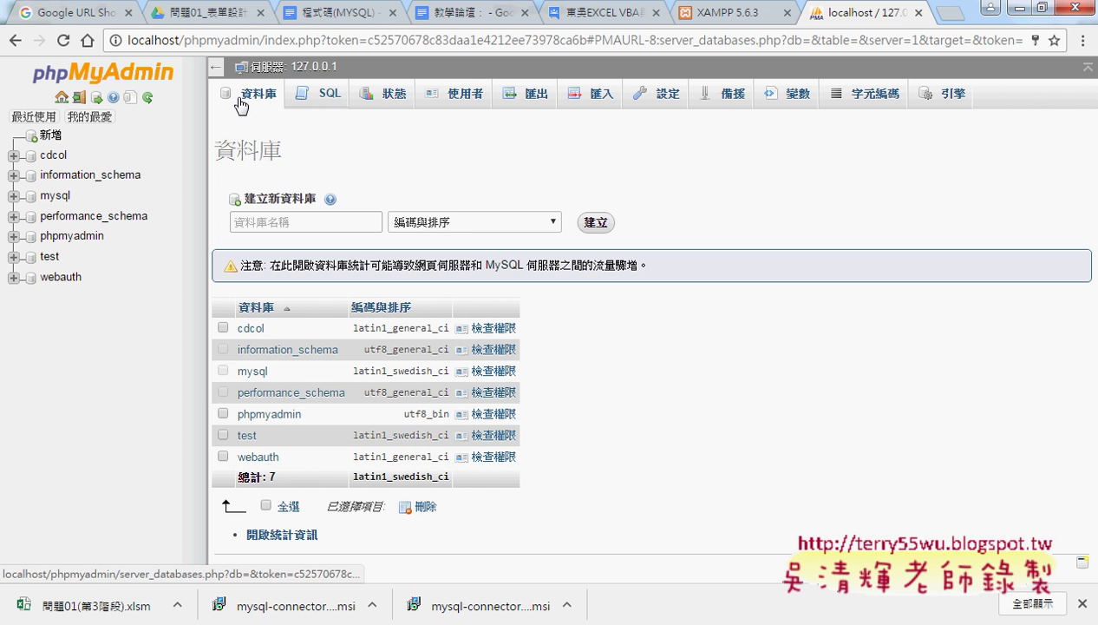
# Enter 問題1 as the new database name with utf8_unicode_ci collation.
pyautogui.click(293, 221)
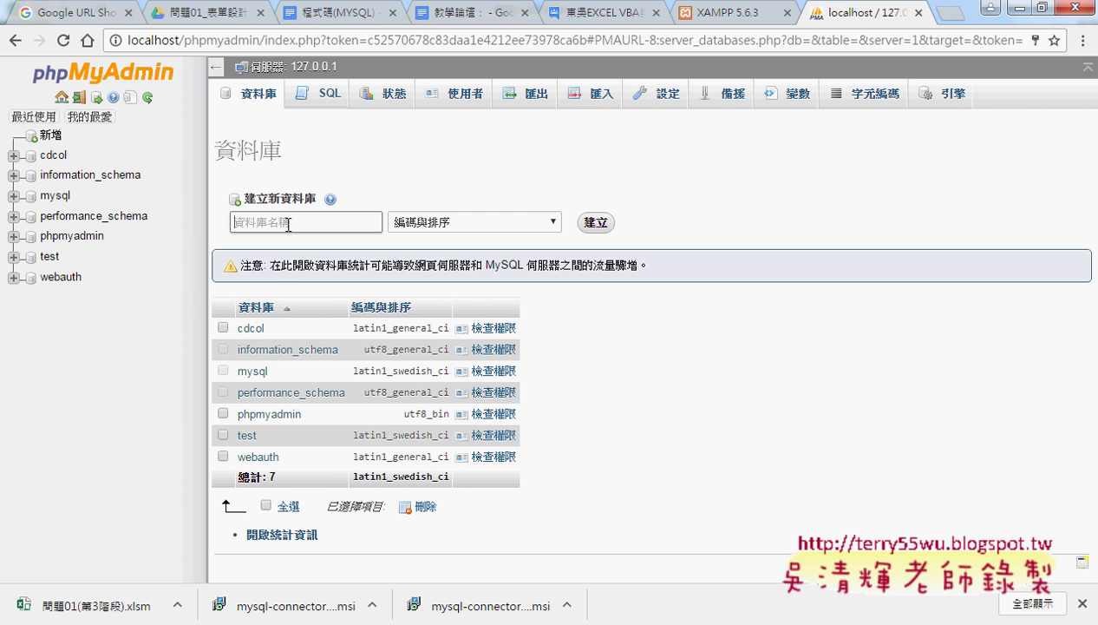
pyautogui.write('問題')
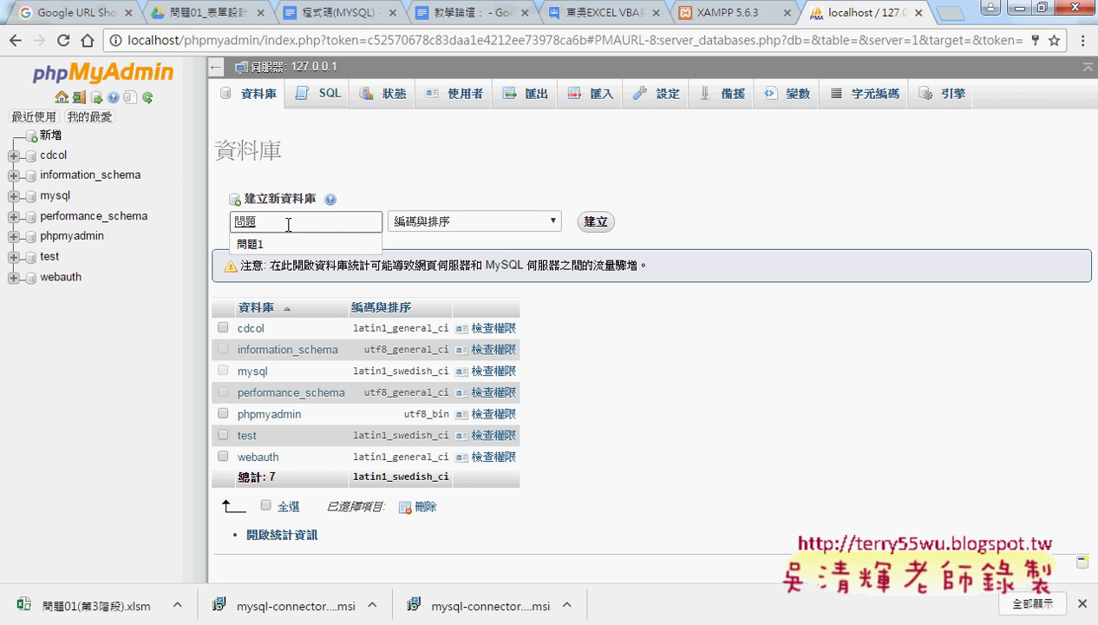
pyautogui.write('1')
pyautogui.click(456, 223)
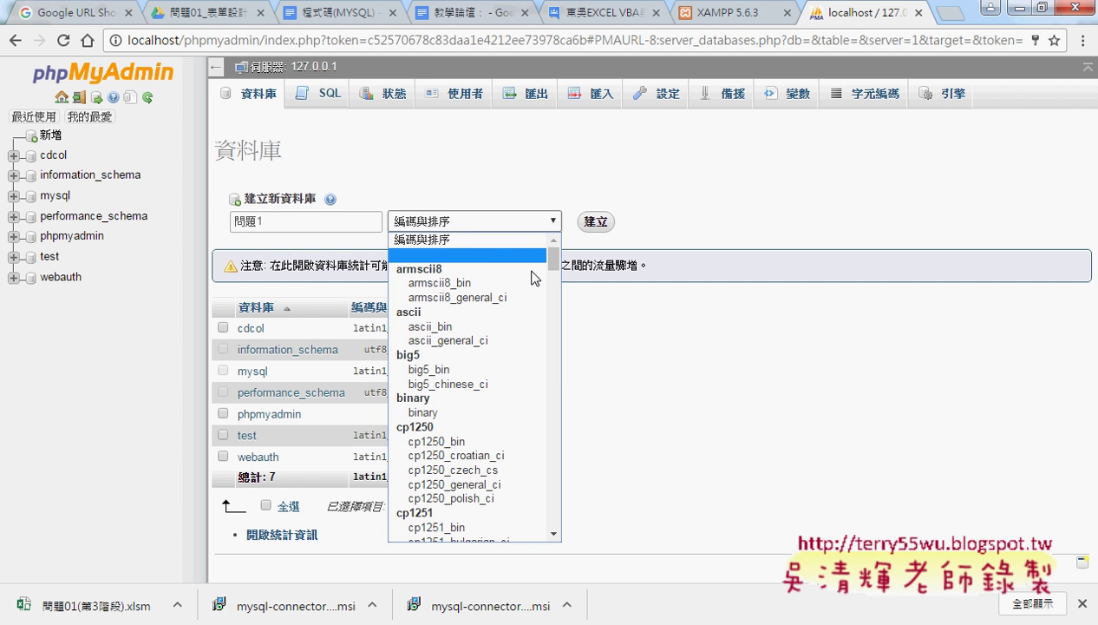
pyautogui.scroll(-10, 533, 278)
pyautogui.scroll(-10, 559, 520)
pyautogui.scroll(20, 560, 486)
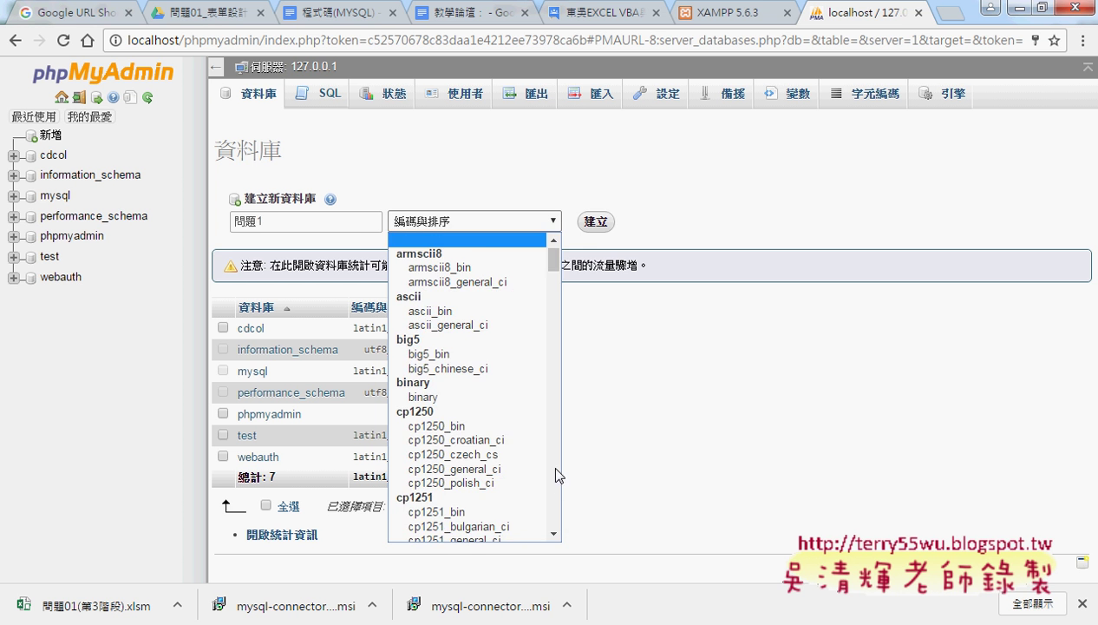
pyautogui.moveTo(553, 260); pyautogui.dragTo(552, 507)
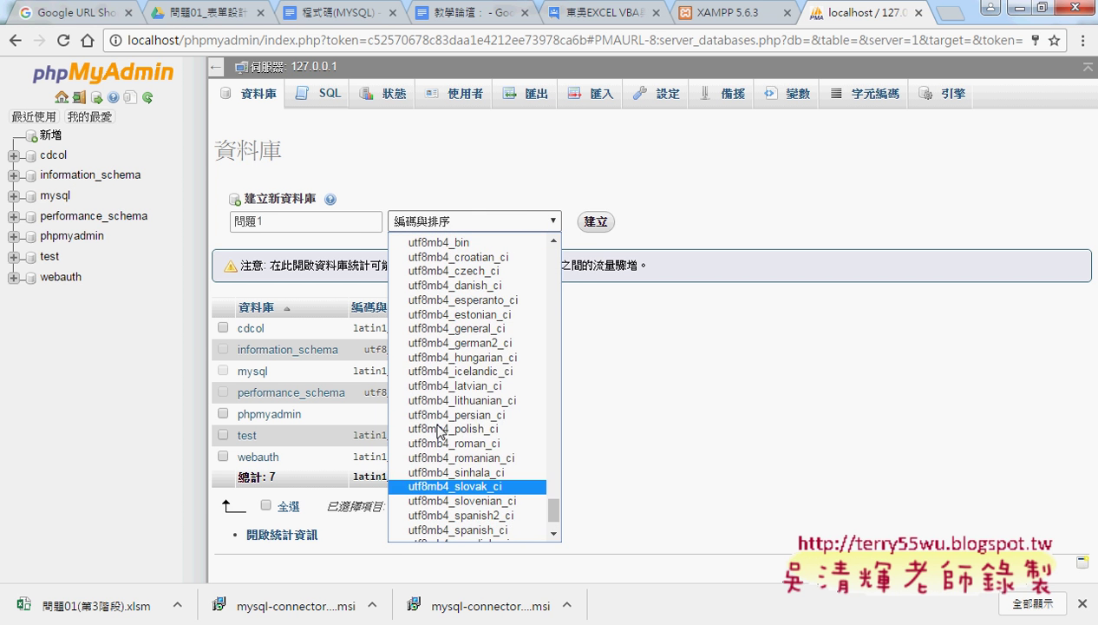
pyautogui.scroll(6, 440, 431)
pyautogui.click(443, 478)
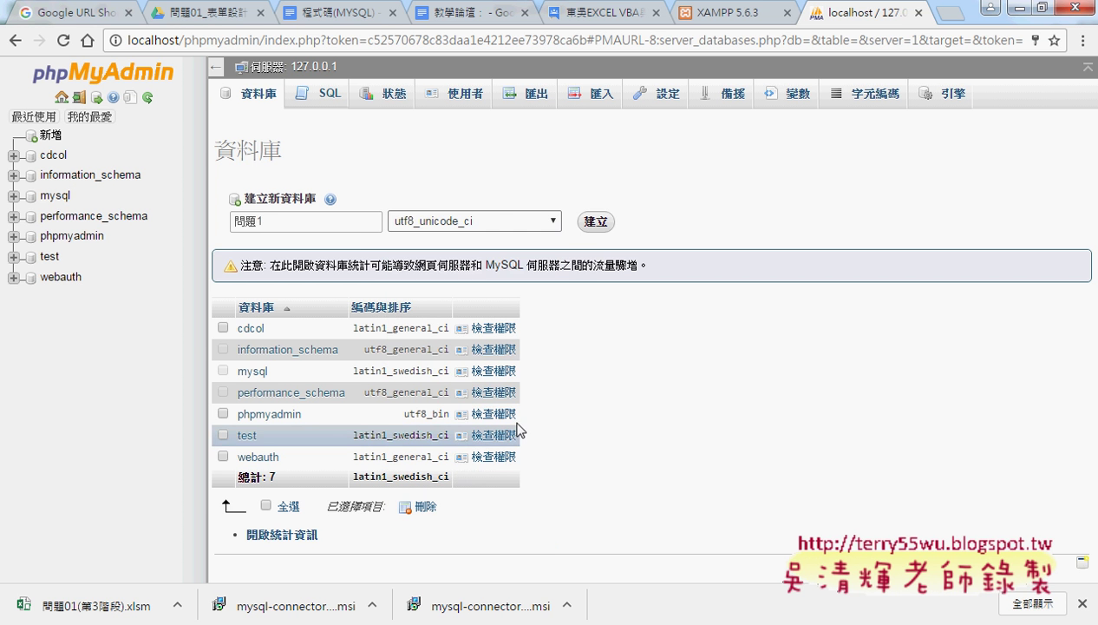
# Create the 問題1 database and open it to start a new table.
pyautogui.click(590, 222)
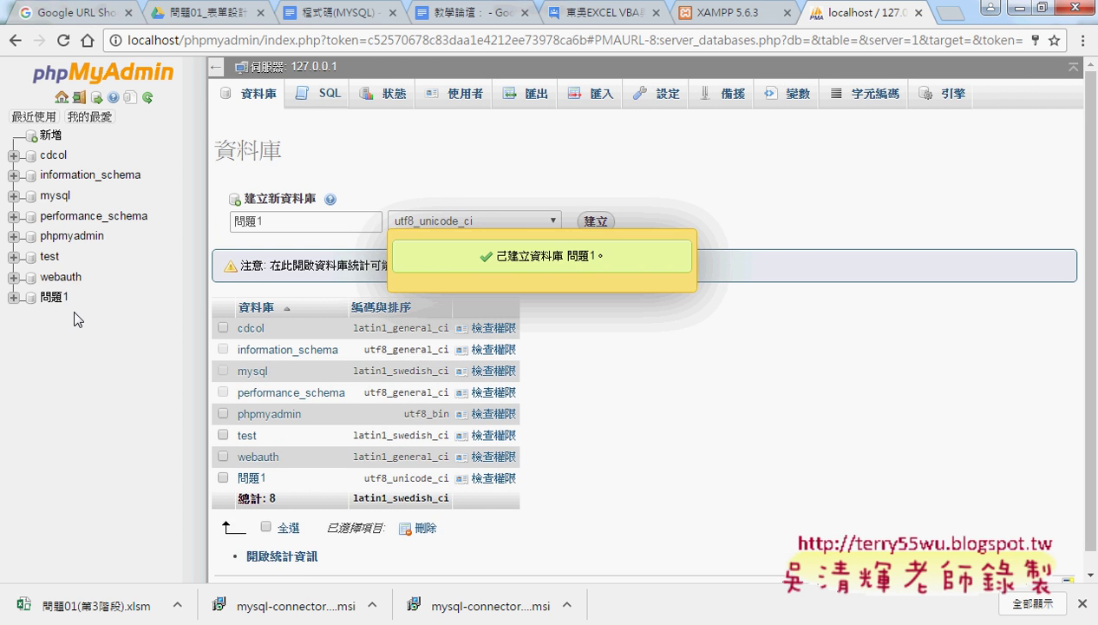
pyautogui.click(52, 298)
pyautogui.click(309, 207)
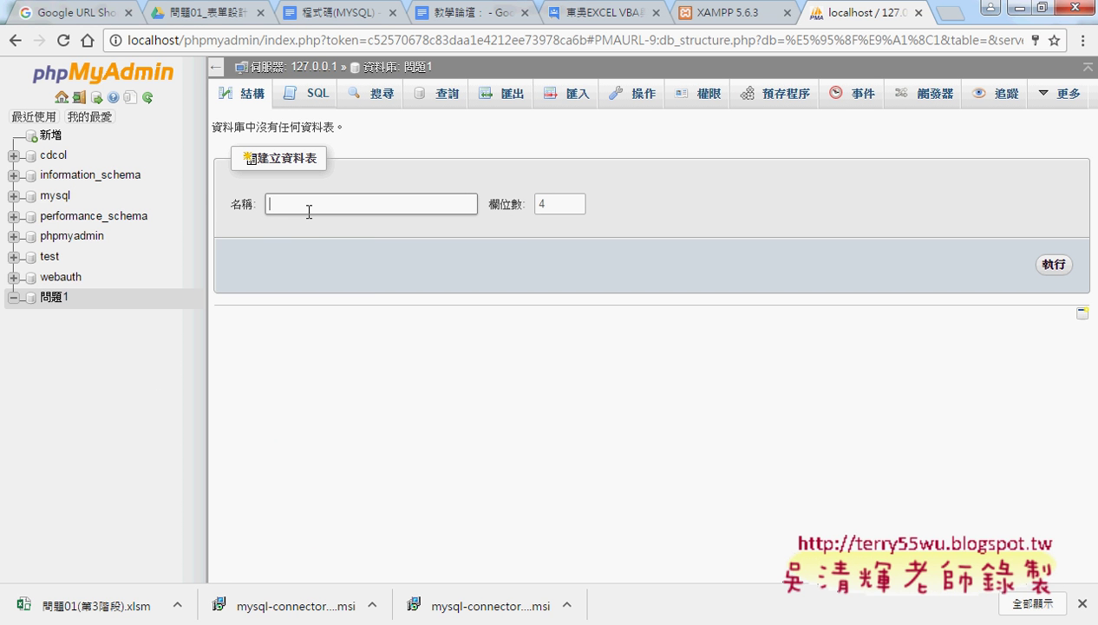
# Start a new table named 問題1 with 5 columns.
pyautogui.write('問題')
pyautogui.write('1')
pyautogui.press('Return')
pyautogui.click(574, 209)
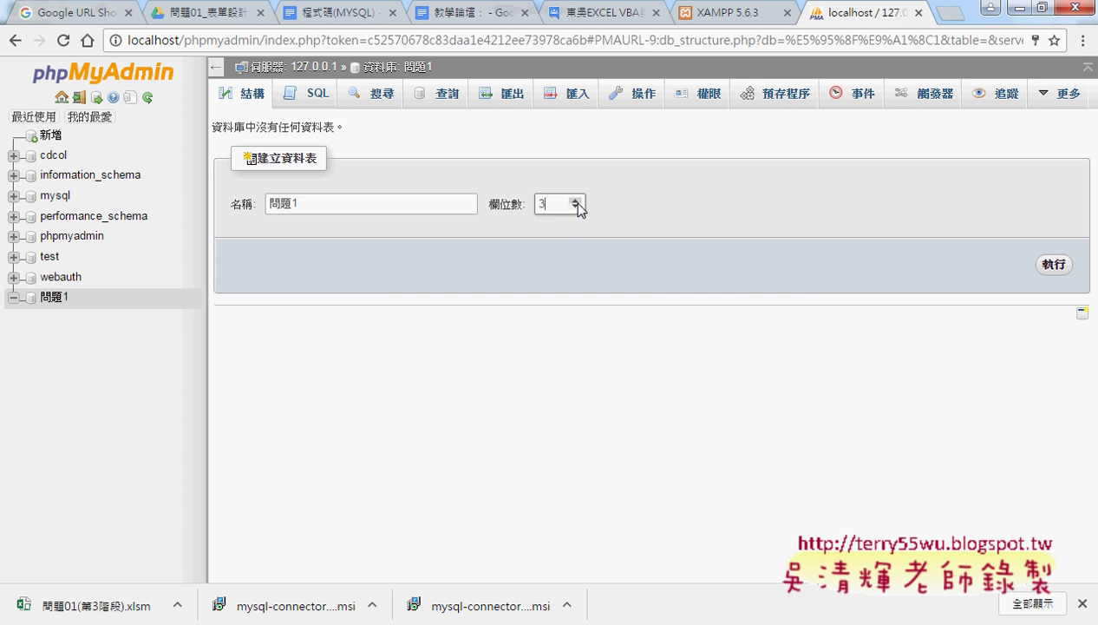
pyautogui.doubleClick(575, 201)
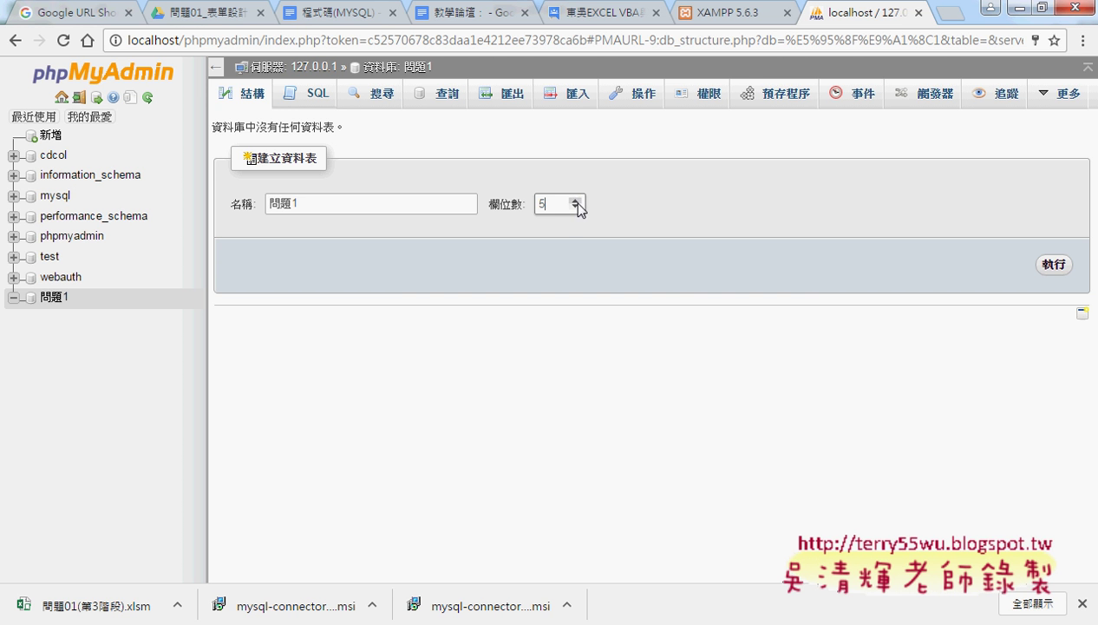
pyautogui.click(1055, 265)
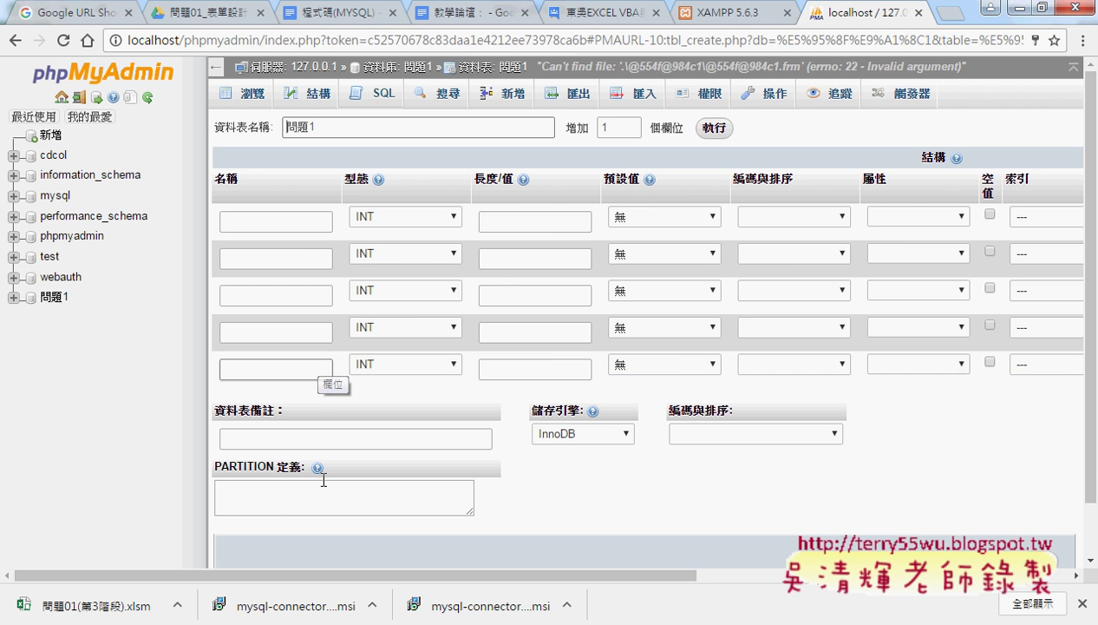
# Copy the header row B2:F2 from the Excel workbook and return to the table form.
pyautogui.click(82, 605)
pyautogui.moveTo(144, 211); pyautogui.dragTo(371, 211)
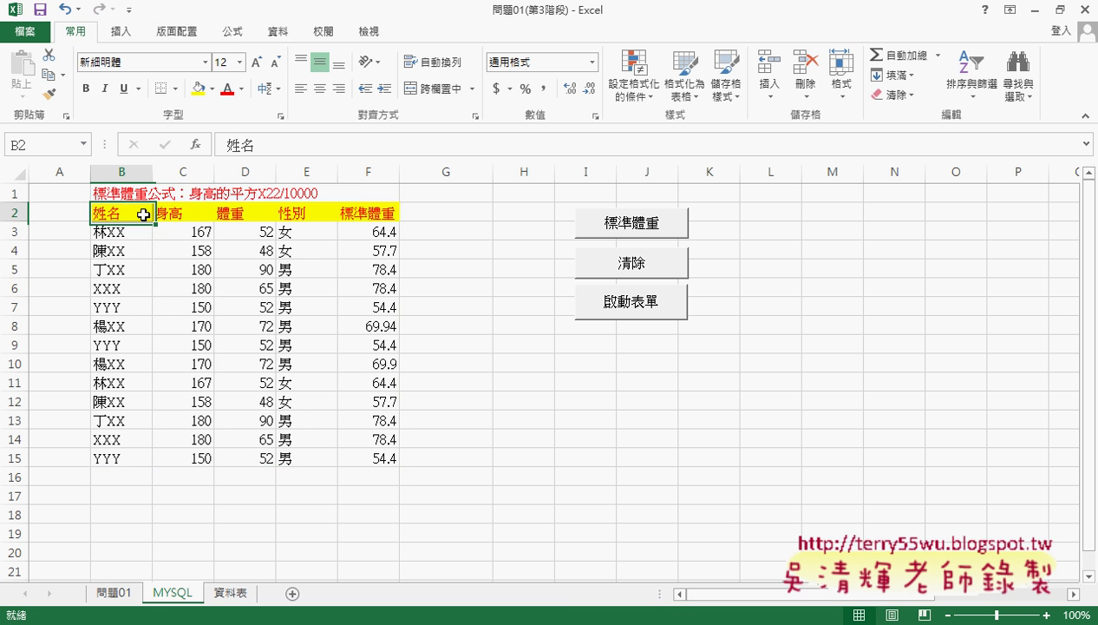
pyautogui.hotkey('ctrl', 'c')
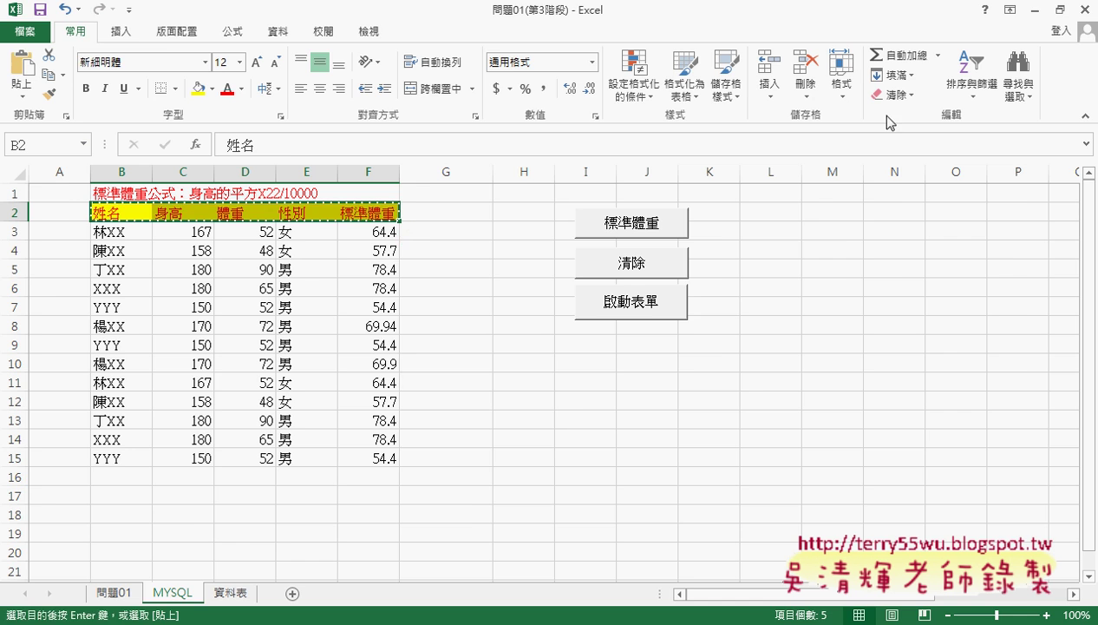
pyautogui.click(1036, 11)
# Paste the Excel headers and move 姓名, 身高, 體重 and 性別 into column rows 1–4.
pyautogui.click(247, 369)
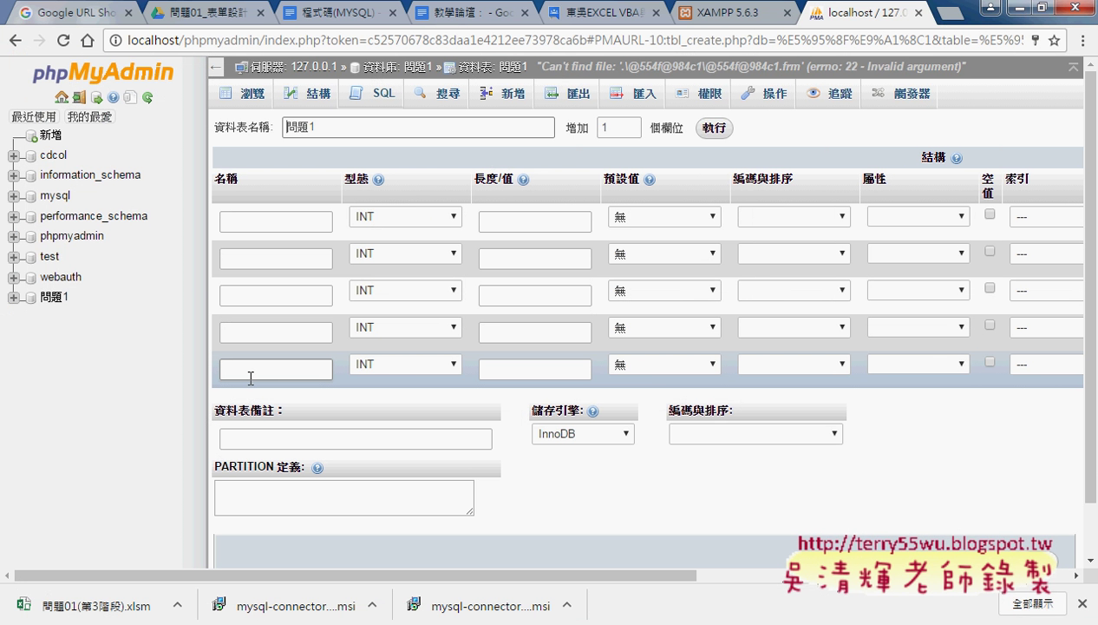
pyautogui.hotkey('ctrl', 'v')
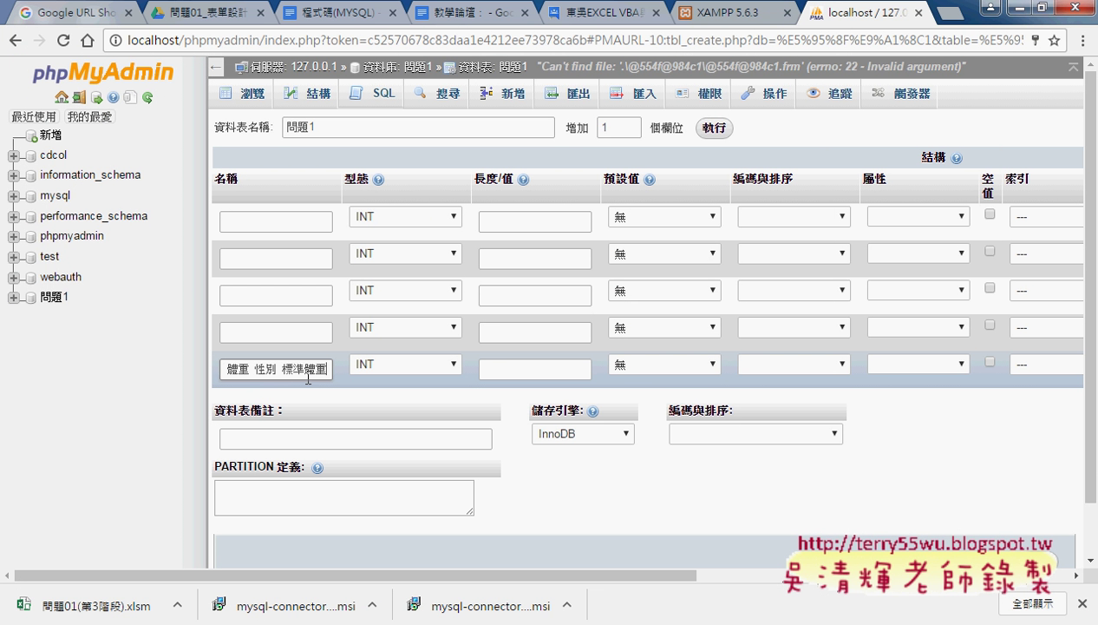
pyautogui.doubleClick(260, 375)
pyautogui.moveTo(279, 370); pyautogui.dragTo(364, 372)
pyautogui.click(275, 371)
pyautogui.doubleClick(265, 371)
pyautogui.moveTo(265, 371); pyautogui.dragTo(249, 333)
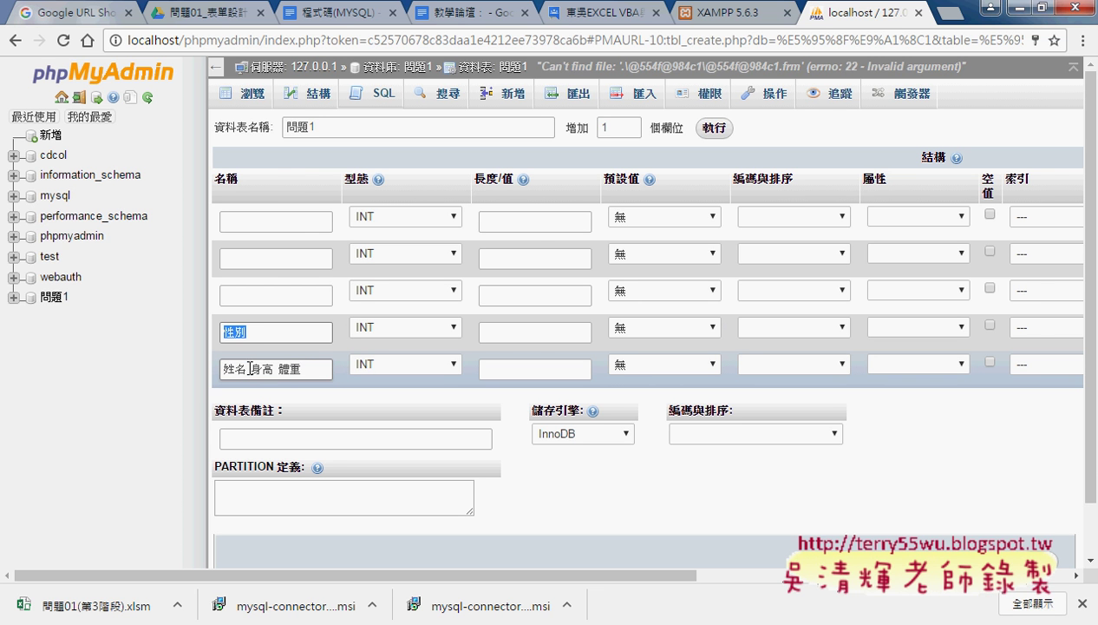
pyautogui.doubleClick(290, 369)
pyautogui.moveTo(290, 369); pyautogui.dragTo(269, 299)
pyautogui.doubleClick(263, 369)
pyautogui.moveTo(263, 368); pyautogui.dragTo(248, 258)
pyautogui.doubleClick(234, 369)
pyautogui.moveTo(234, 368); pyautogui.dragTo(235, 222)
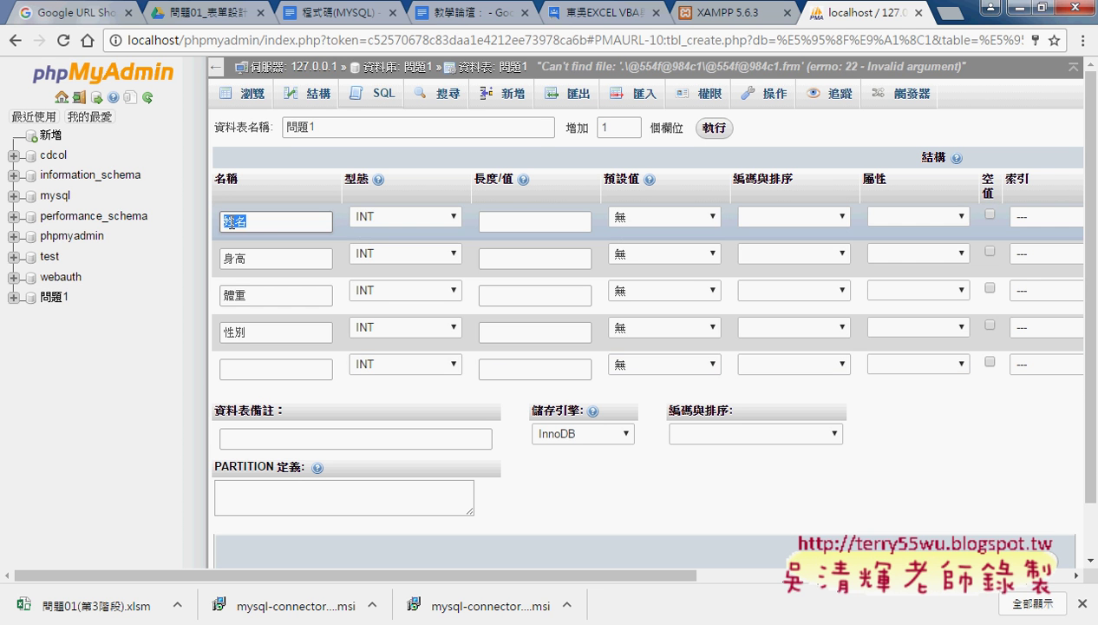
# Name the fifth column 標準體重.
pyautogui.click(310, 371)
pyautogui.write('標準體重')
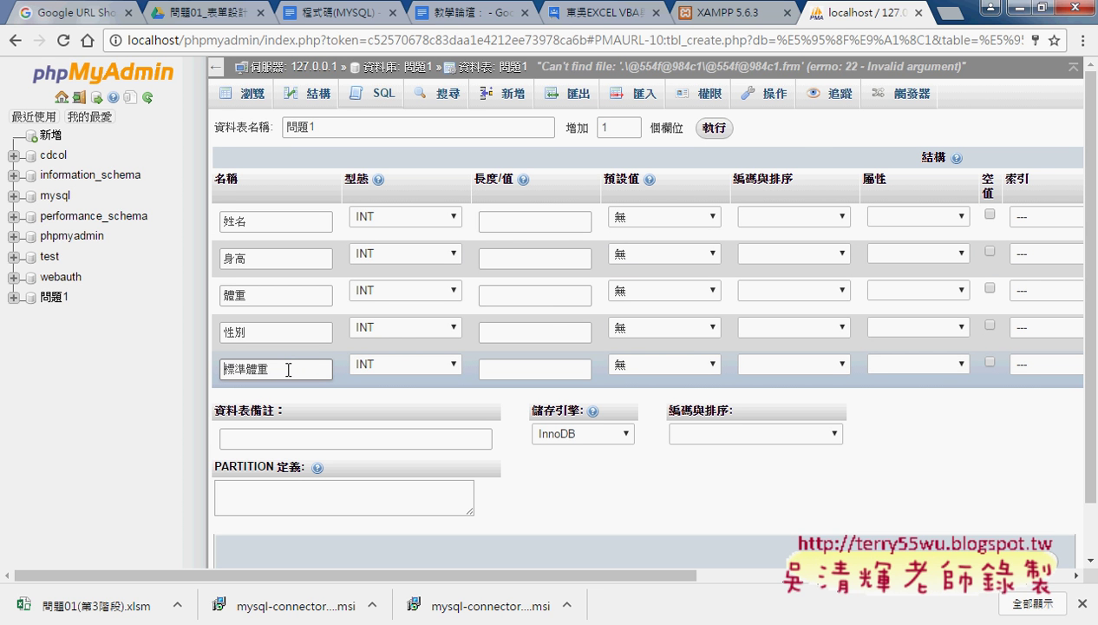
pyautogui.click(267, 329)
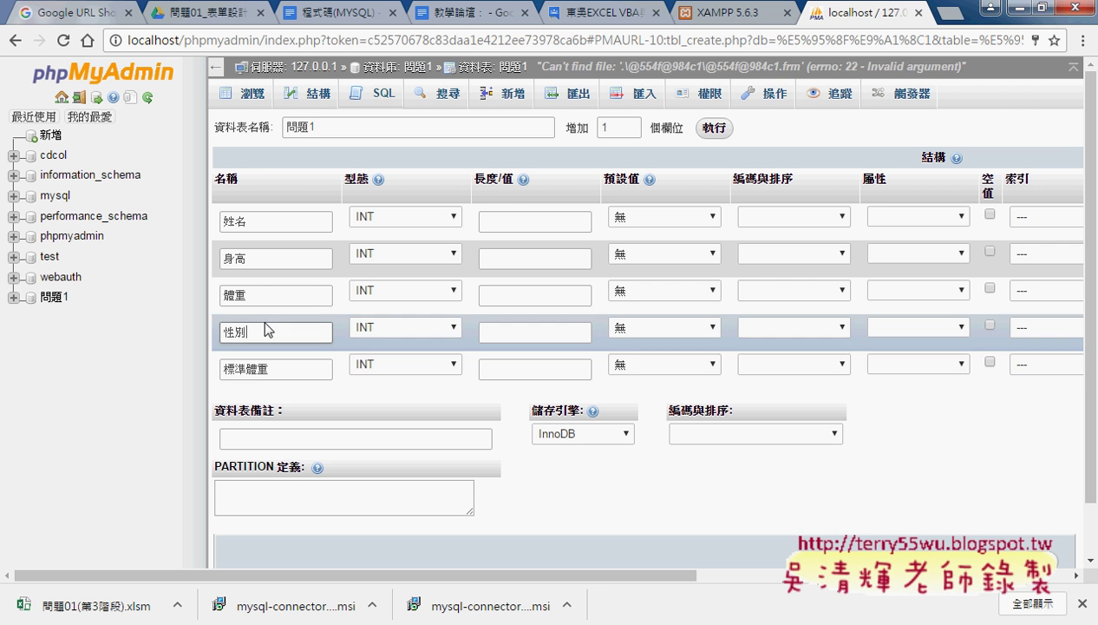
pyautogui.click(287, 295)
pyautogui.click(257, 221)
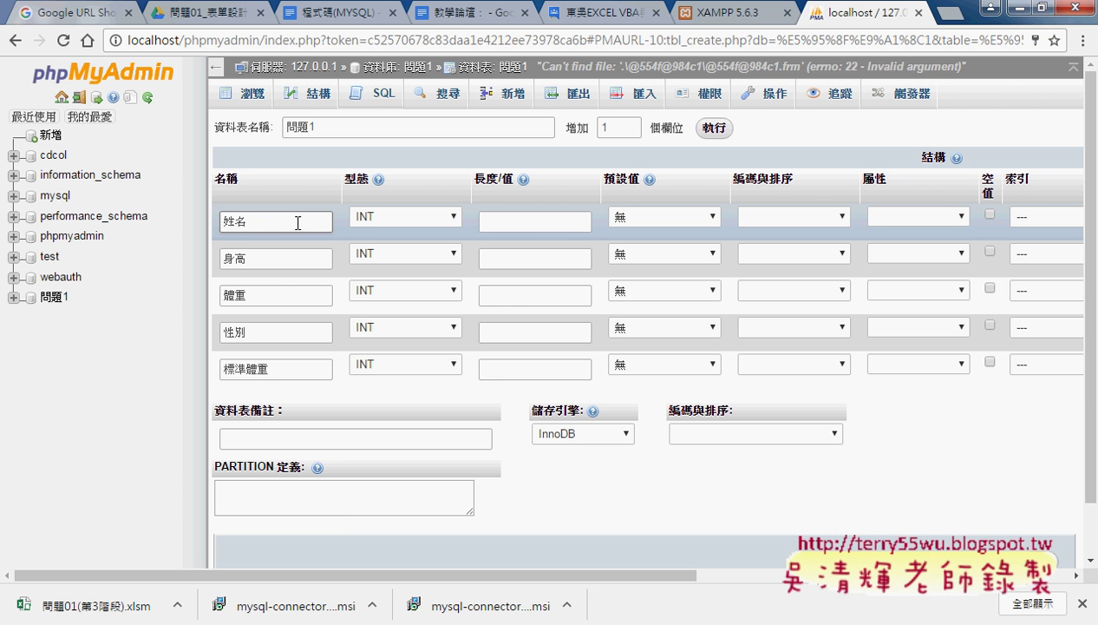
# Make 姓名 a VARCHAR column of length 20.
pyautogui.click(421, 221)
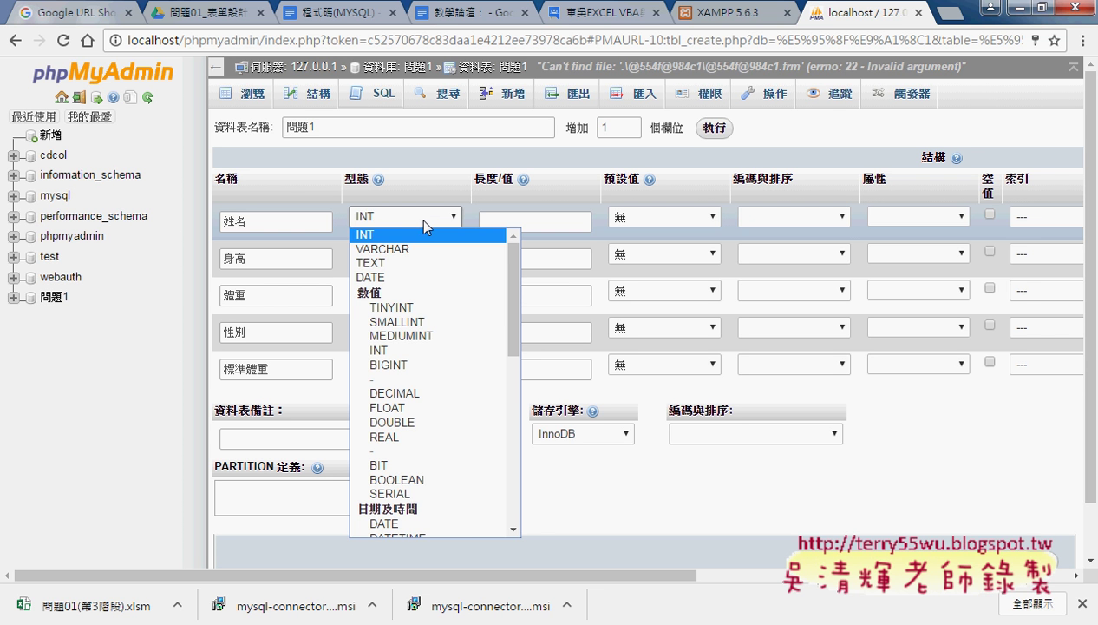
pyautogui.click(382, 249)
pyautogui.click(532, 223)
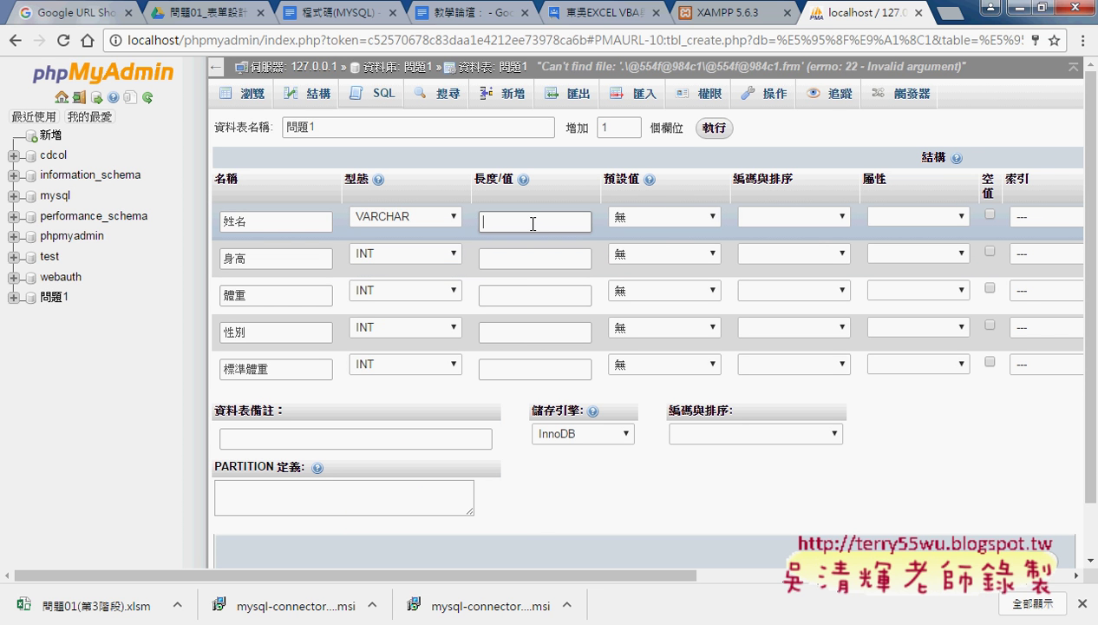
pyautogui.write('10')
pyautogui.moveTo(533, 224); pyautogui.dragTo(476, 228)
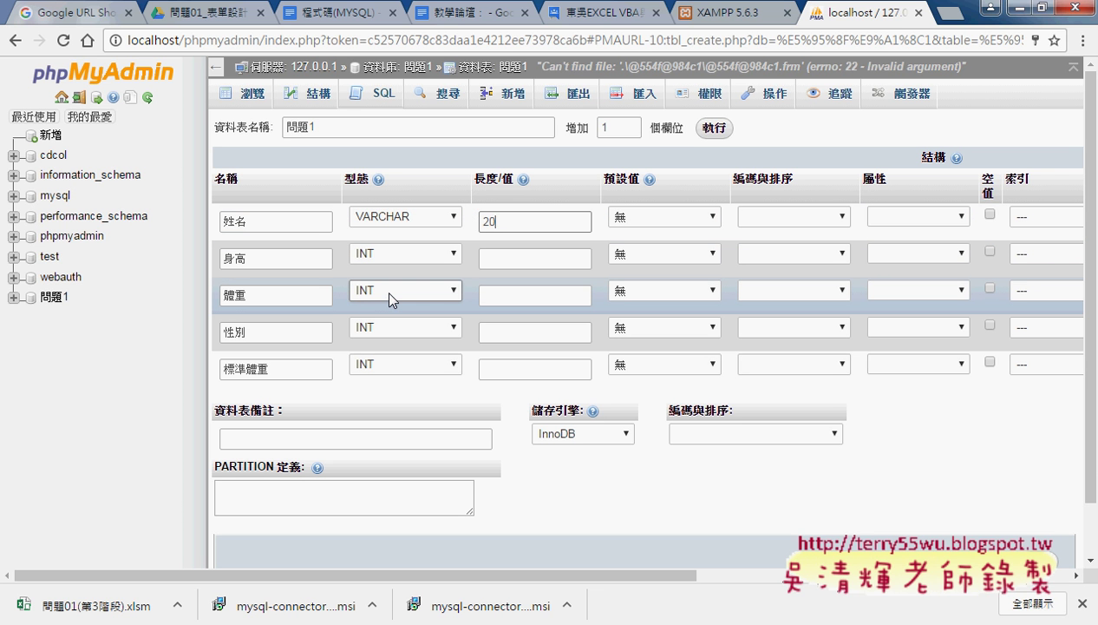
# Make 性別 a VARCHAR column of length 10.
pyautogui.click(389, 328)
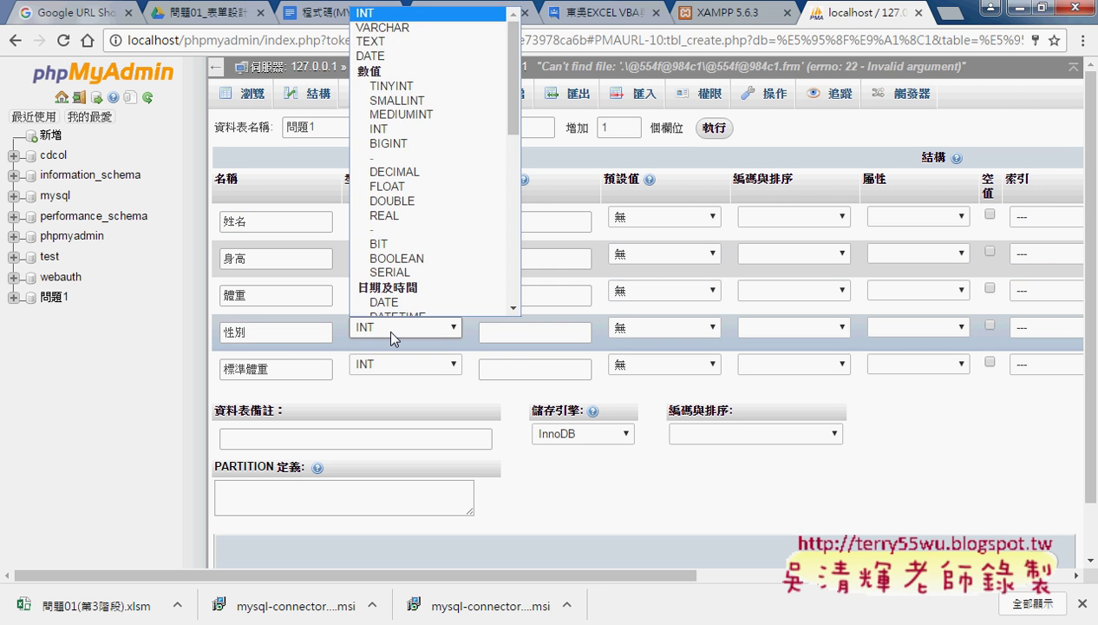
pyautogui.click(381, 18)
pyautogui.click(502, 335)
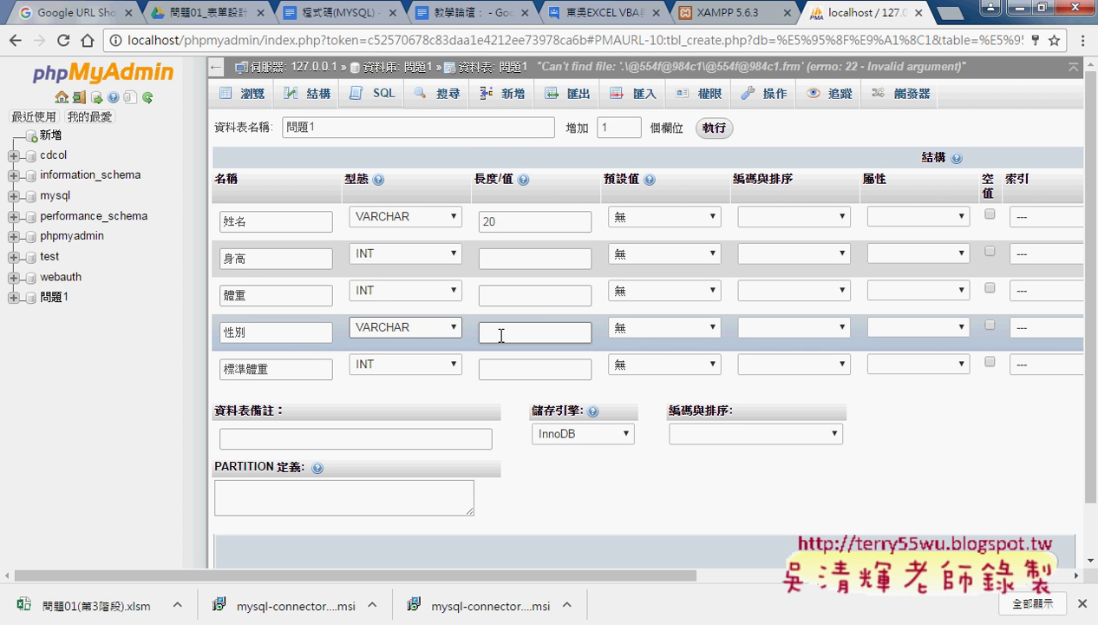
pyautogui.write('10')
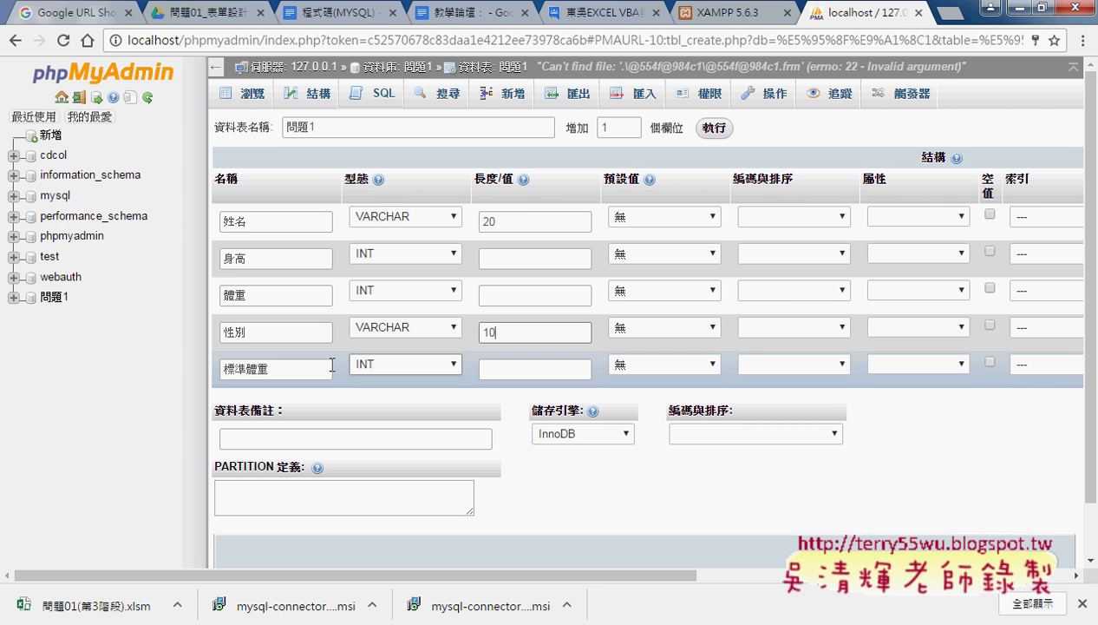
pyautogui.click(410, 368)
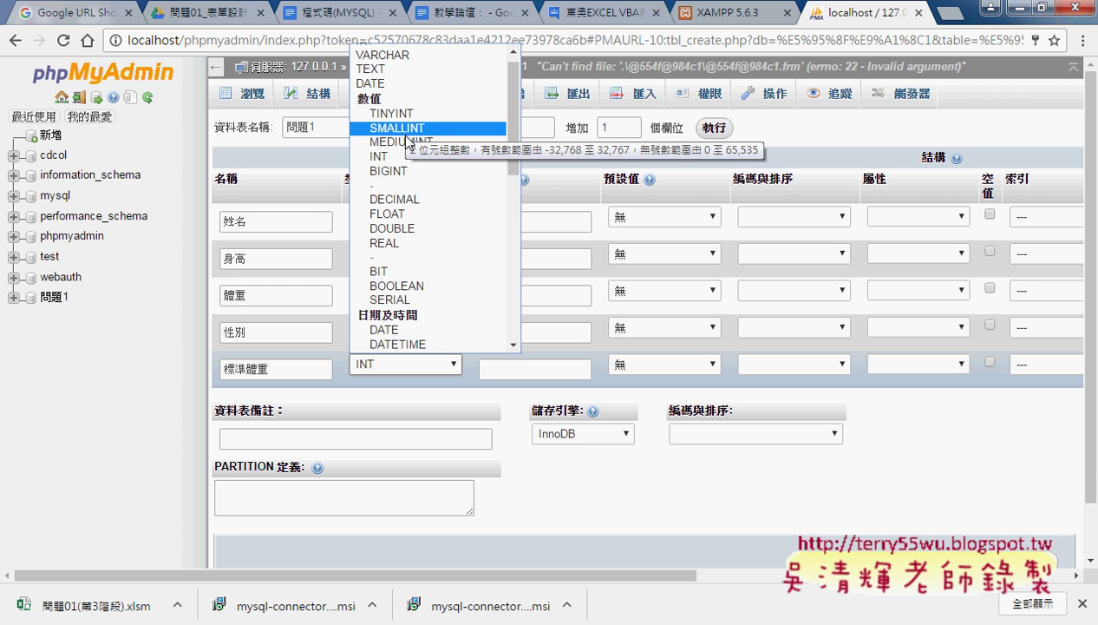
# Set 標準體重 to DOUBLE and save the 問題1 table definition.
pyautogui.click(411, 228)
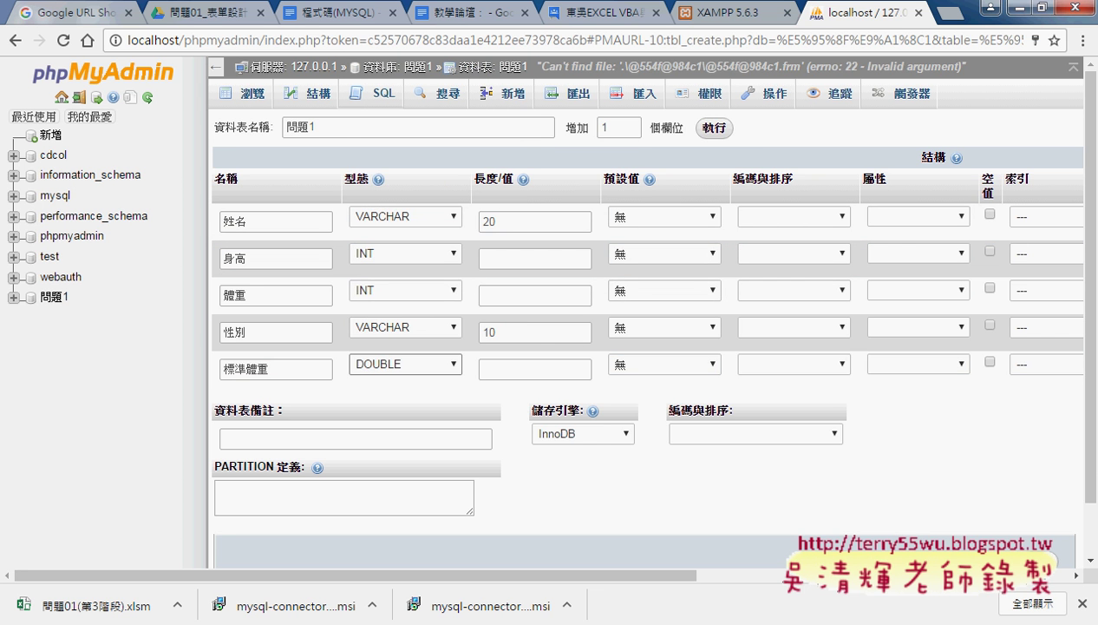
pyautogui.press('Return')
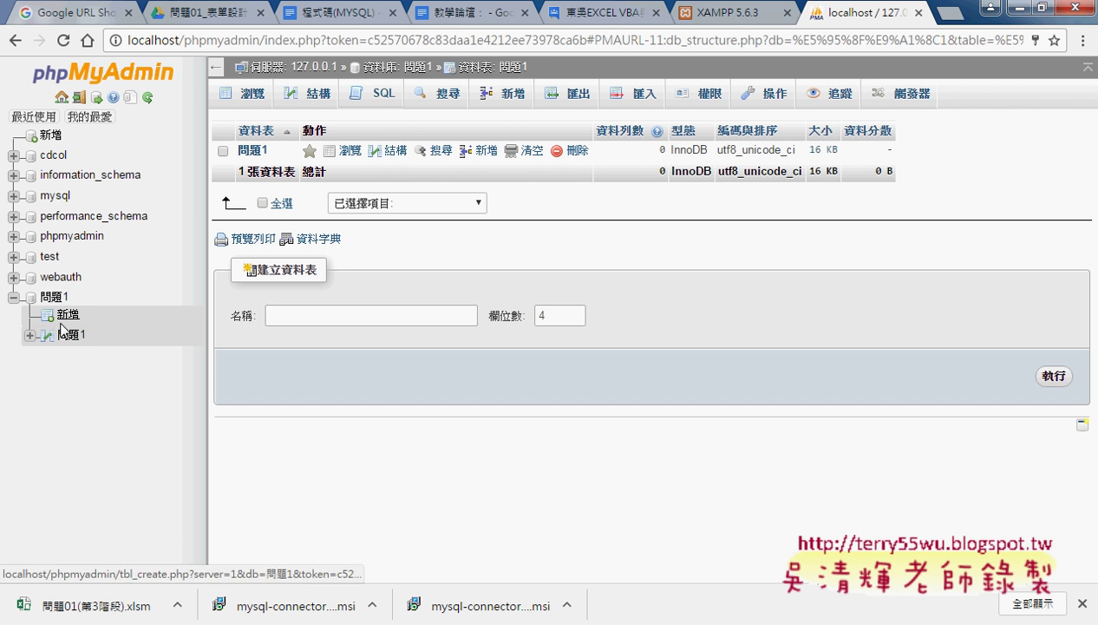
# Browse the empty table 問題1, then load an INSERT template for its five columns in the SQL tab.
pyautogui.click(30, 337)
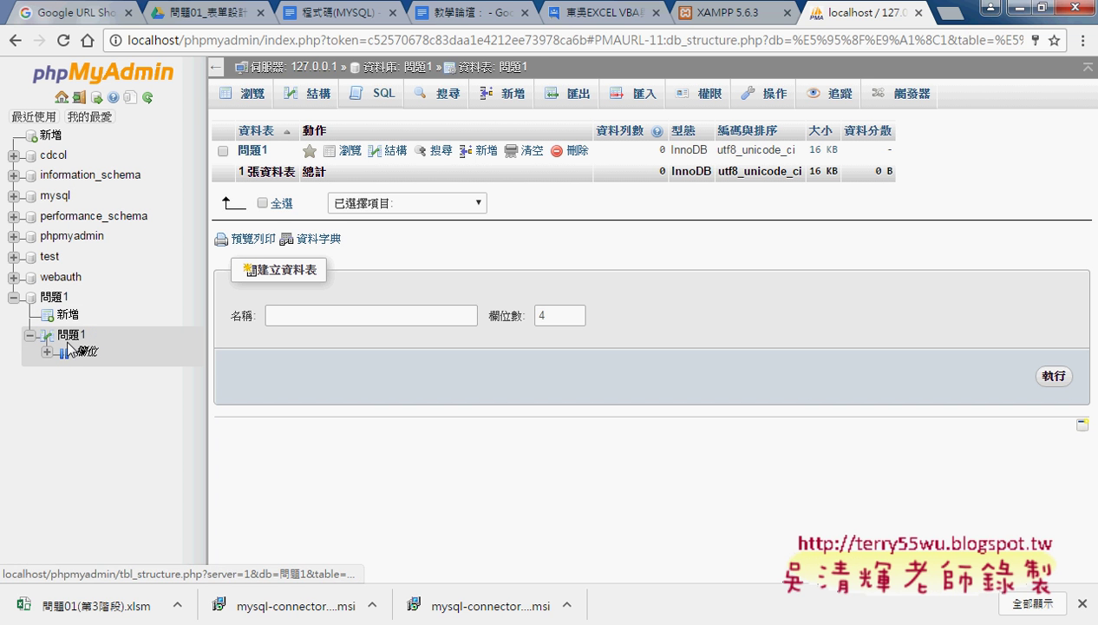
pyautogui.click(74, 338)
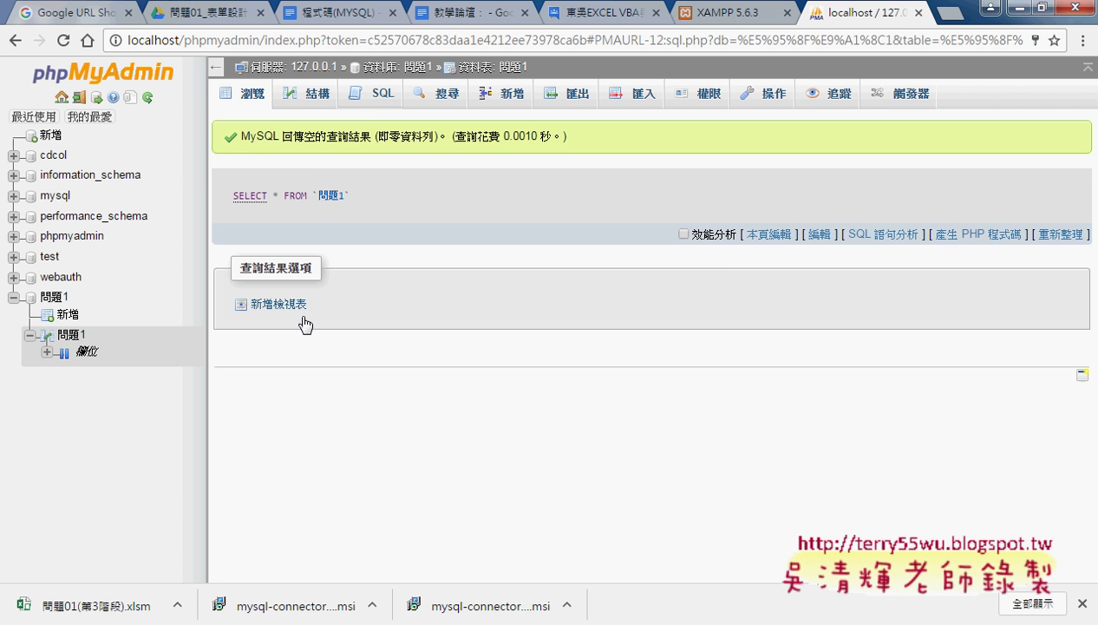
pyautogui.click(382, 93)
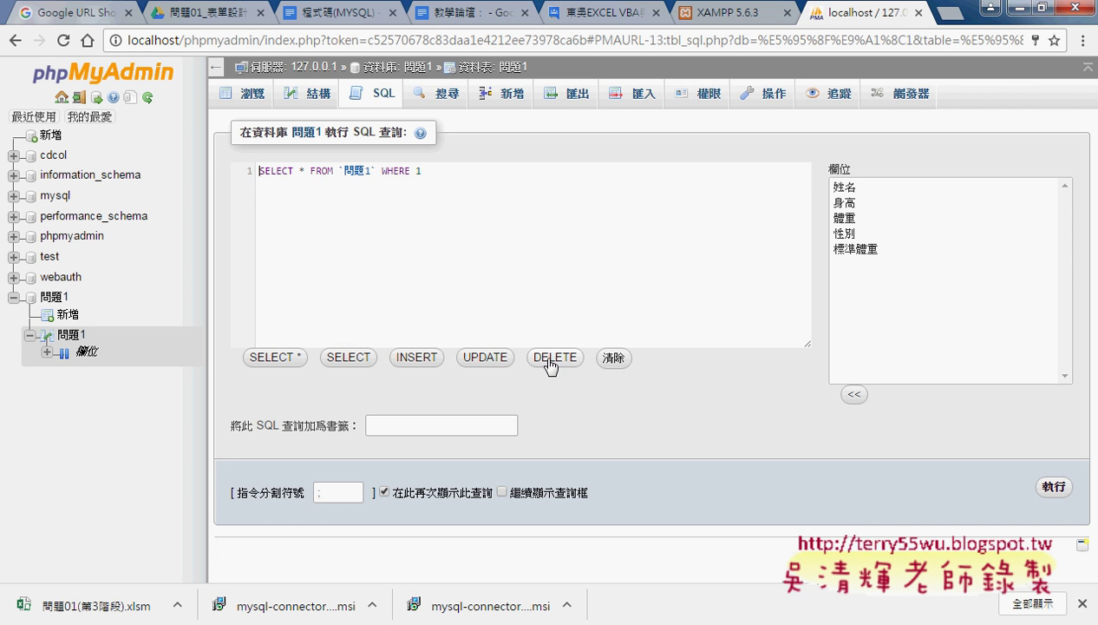
pyautogui.click(415, 363)
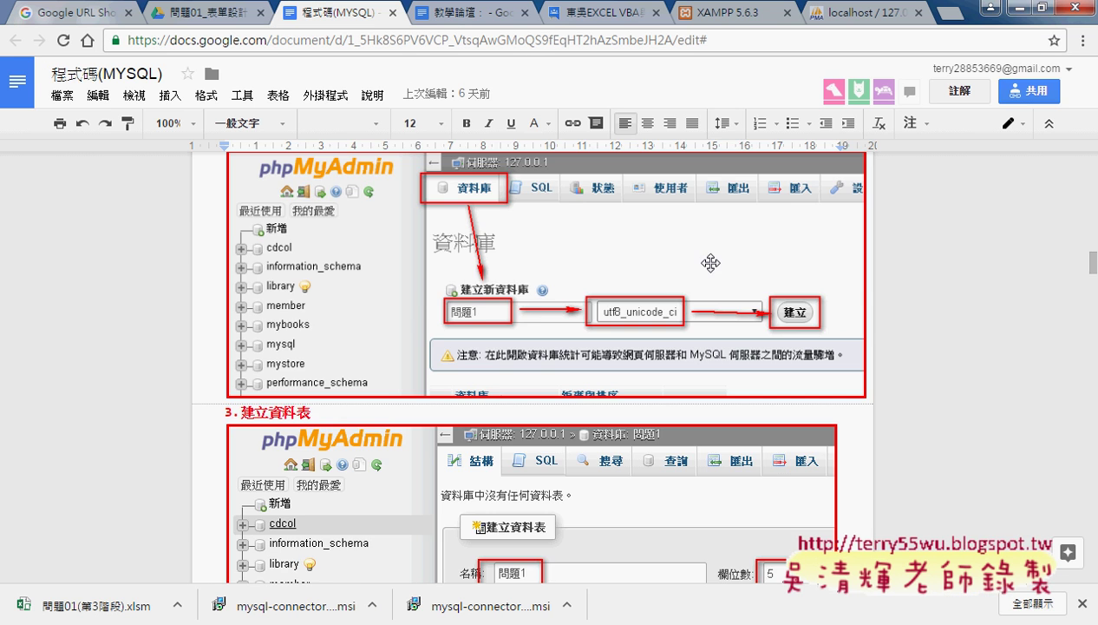
# Scroll the notes to the INSERT line and select the values '楊XX',170,72,'男',69.94.
pyautogui.scroll(-5, 868, 319)
pyautogui.scroll(-5, 868, 319)
pyautogui.scroll(-5, 868, 321)
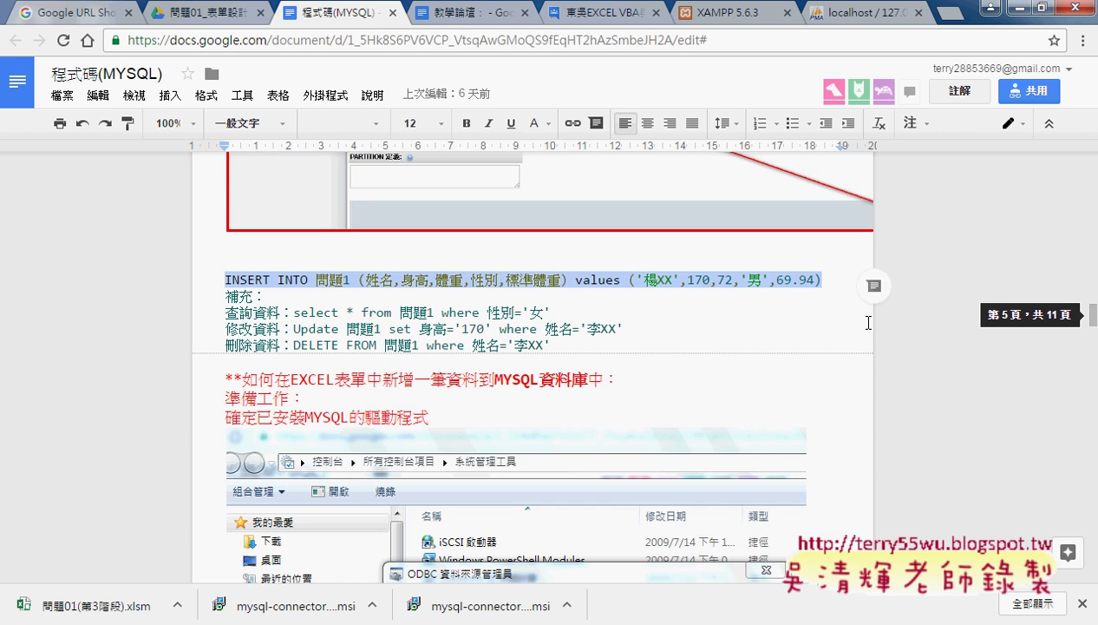
pyautogui.moveTo(636, 280); pyautogui.dragTo(815, 276)
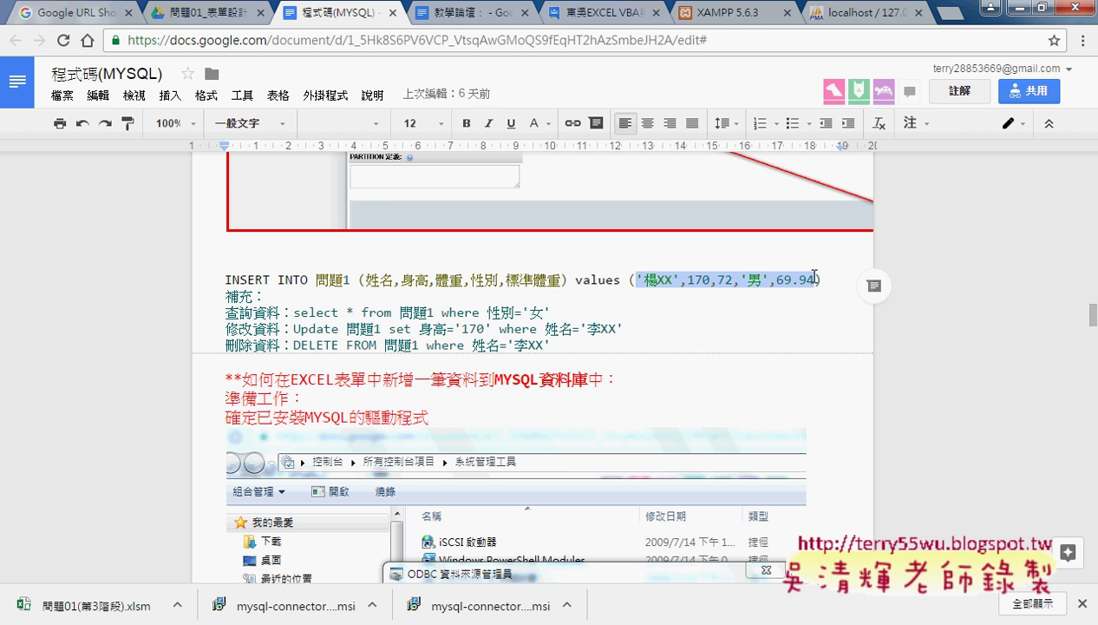
# Return to the phpMyAdmin SQL query page for 問題1.
pyautogui.click(1009, 8)
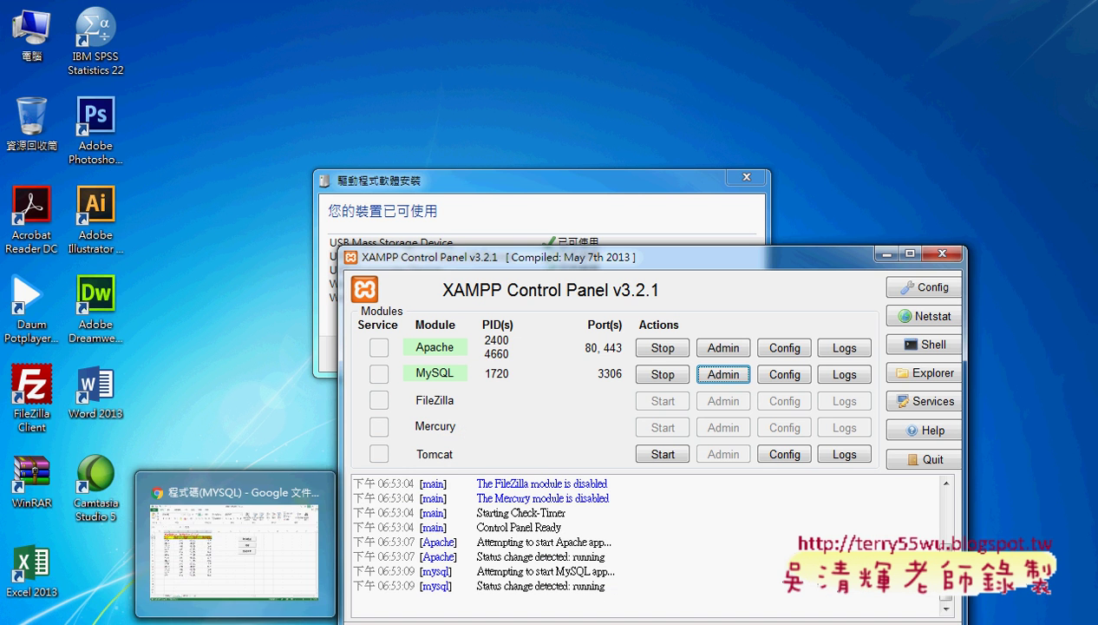
pyautogui.click(313, 521)
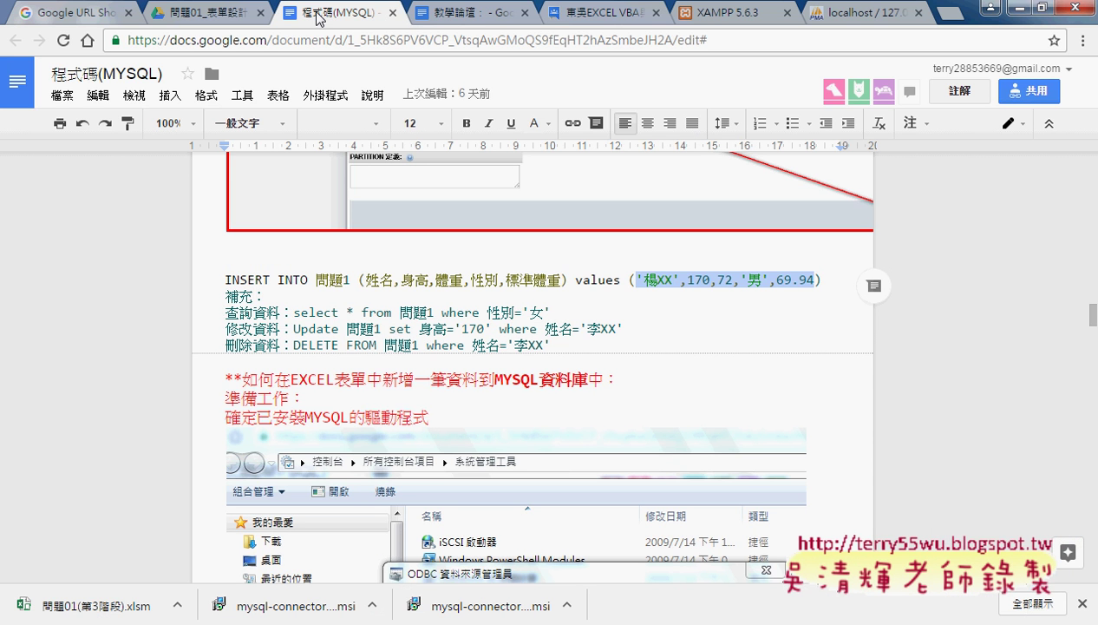
pyautogui.click(859, 12)
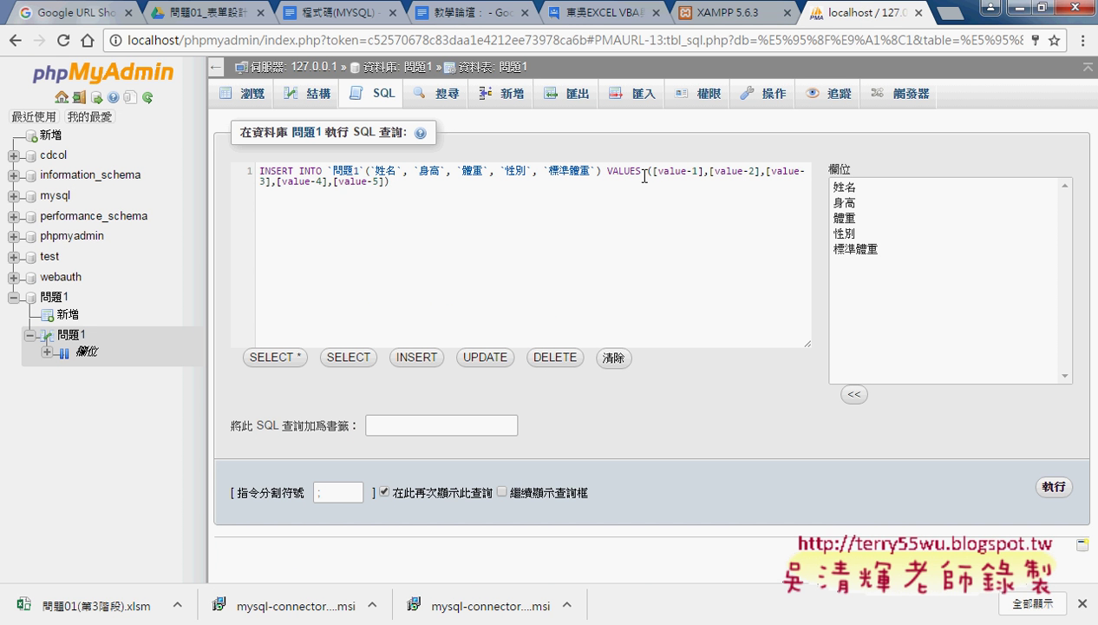
# Replace the INSERT placeholders with '楊XX',170,72,'男',69.94 and execute the query.
pyautogui.moveTo(652, 172); pyautogui.dragTo(737, 181)
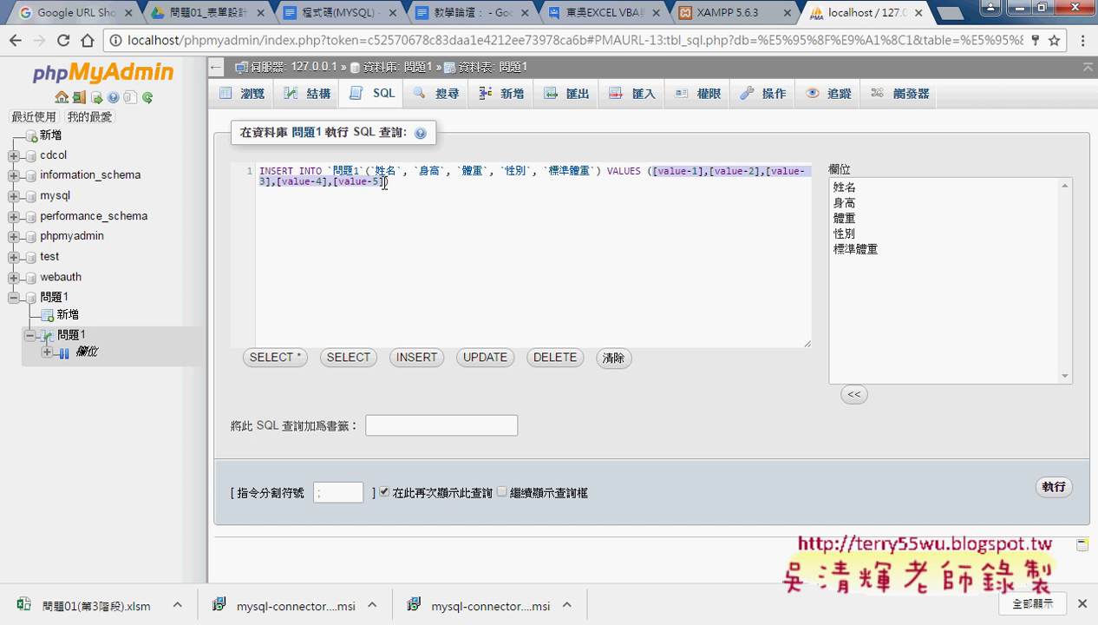
pyautogui.press('BackSpace')
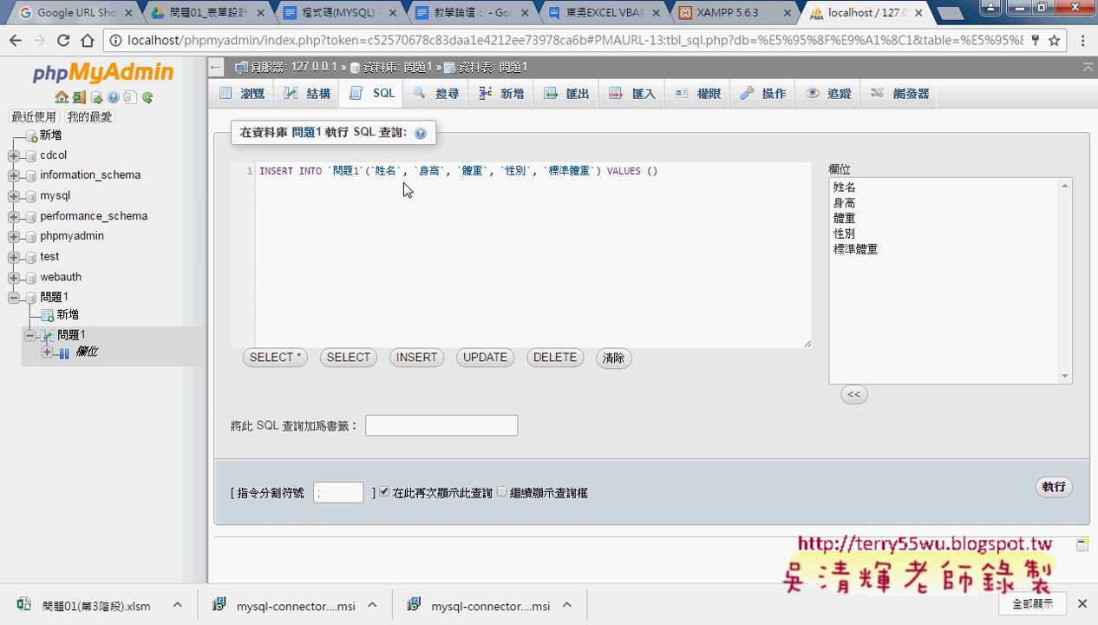
pyautogui.write("'楊XX',170,72,'男',69.94")
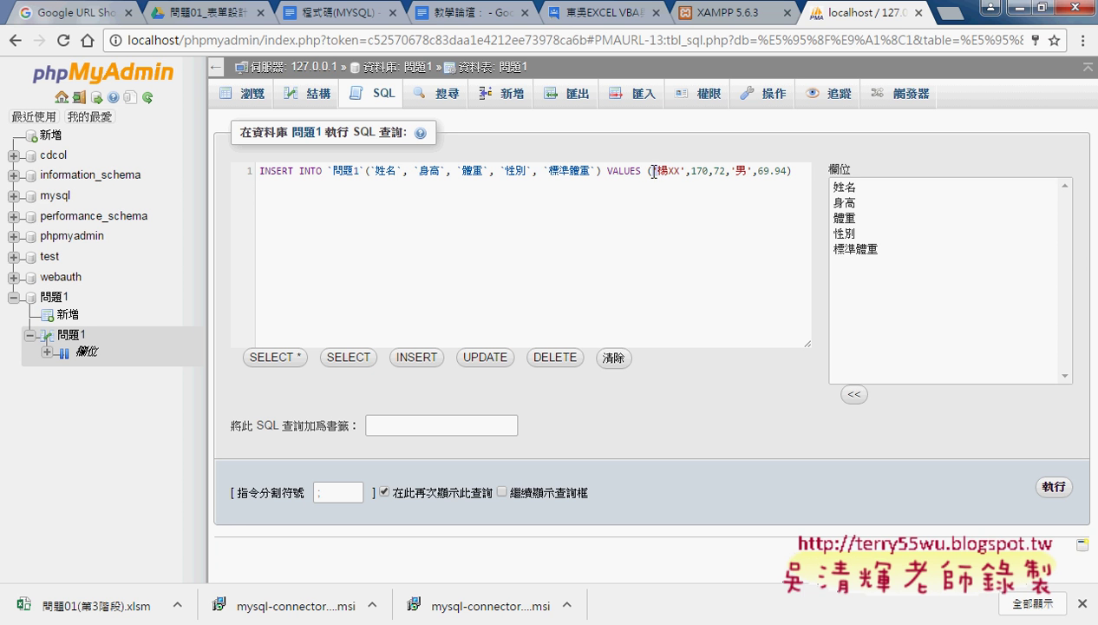
pyautogui.click(683, 171)
pyautogui.click(1052, 489)
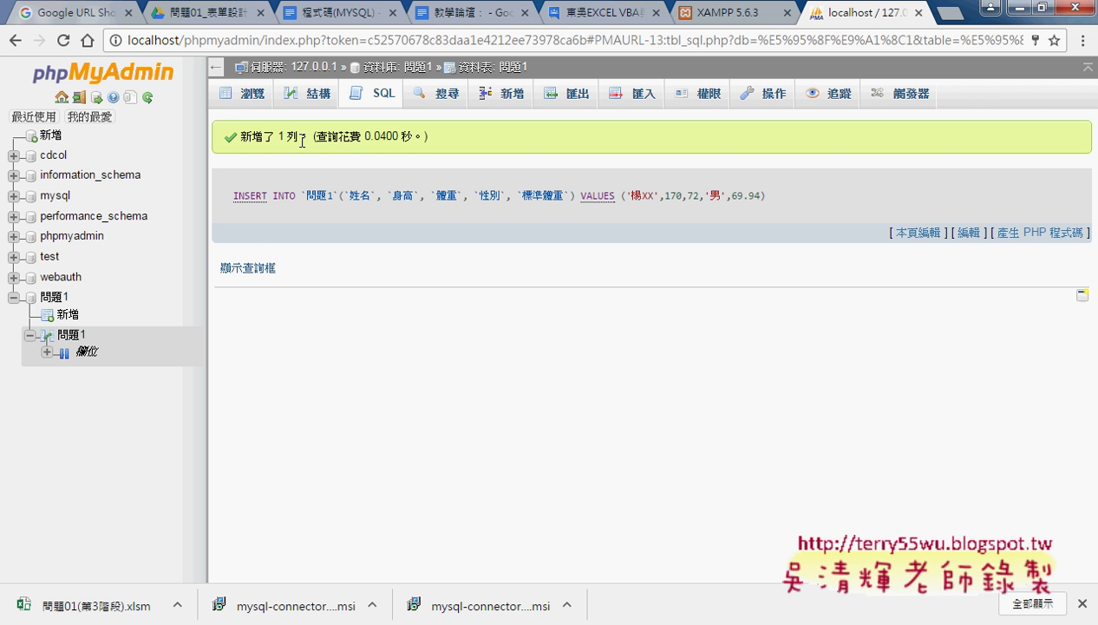
# Browse 問題1 to see the stored 楊XX row, then load a SELECT template.
pyautogui.click(69, 337)
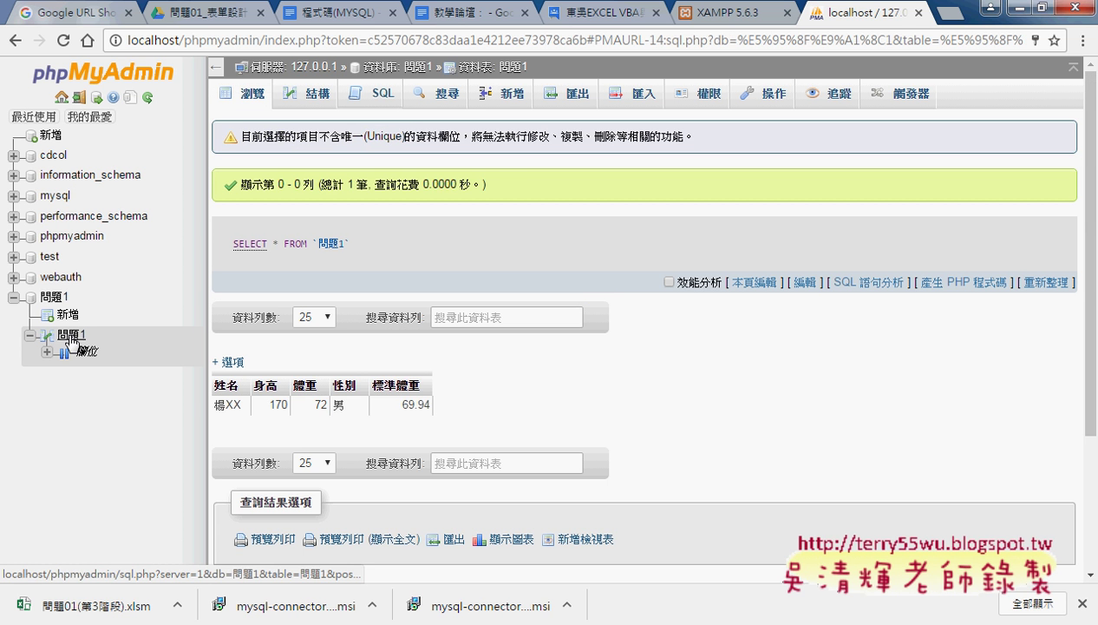
pyautogui.moveTo(213, 405); pyautogui.dragTo(433, 407)
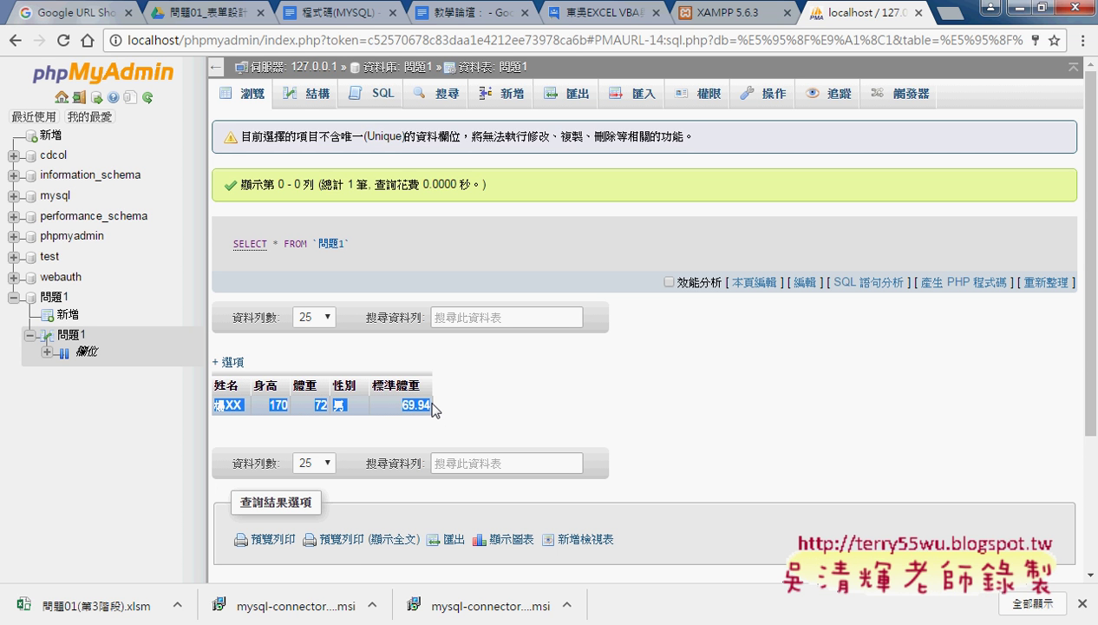
pyautogui.click(378, 93)
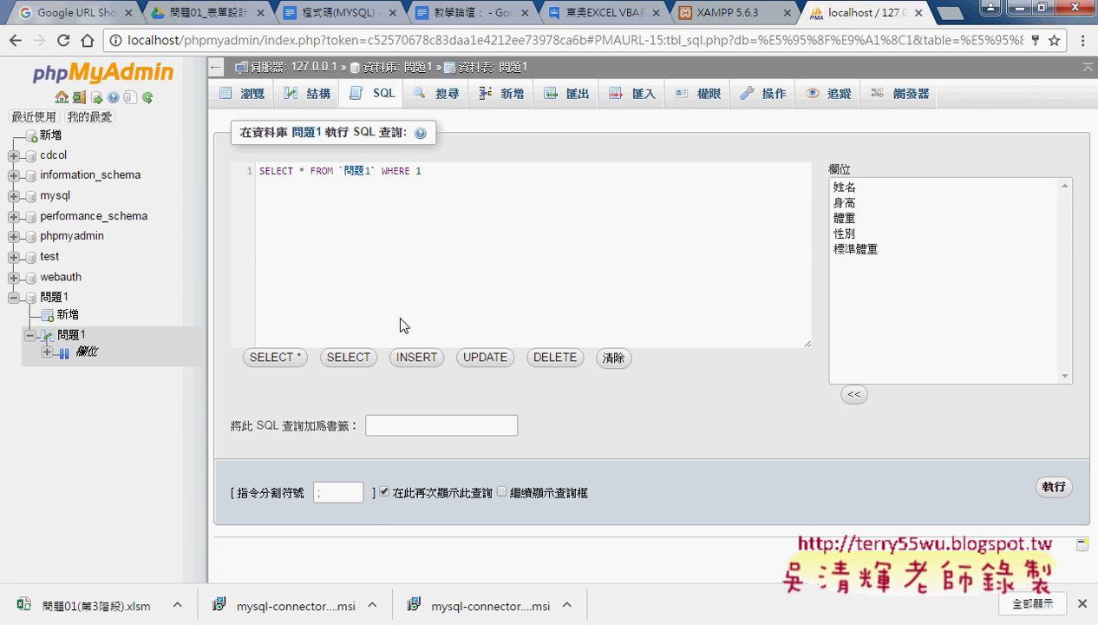
pyautogui.click(358, 359)
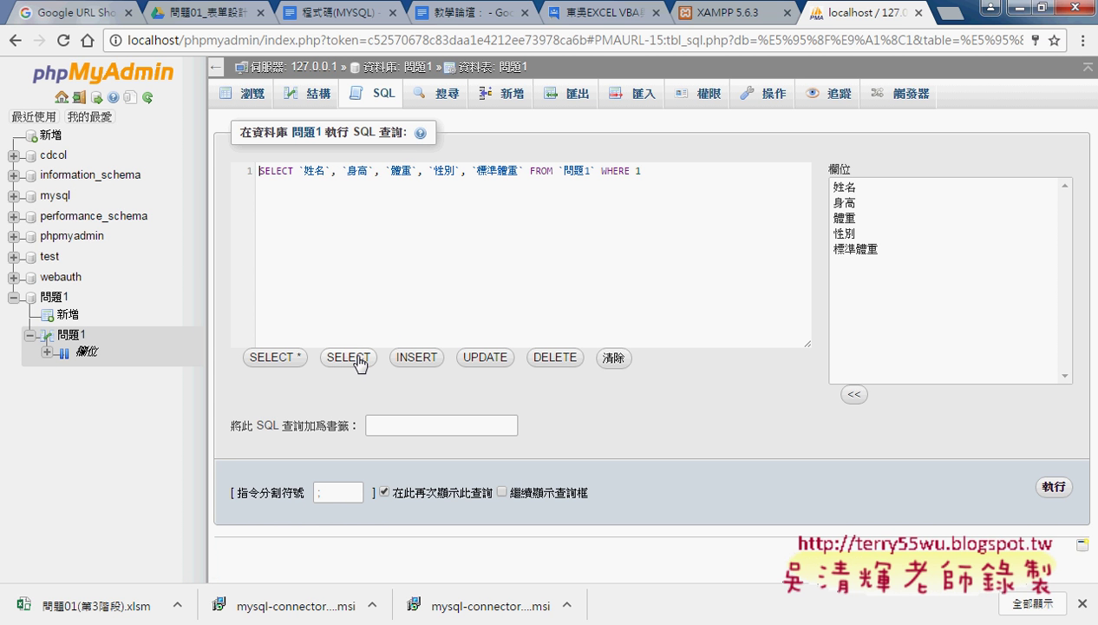
# Edit the query to SELECT * FROM `問題1` without WHERE 1 and run it.
pyautogui.moveTo(298, 170); pyautogui.dragTo(525, 168)
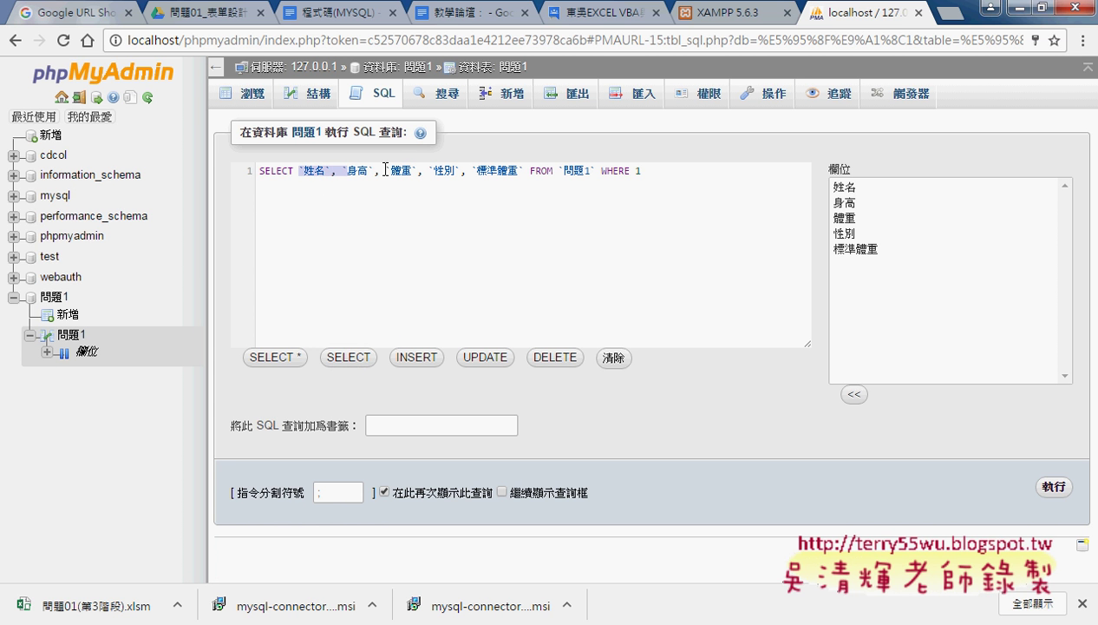
pyautogui.write('*')
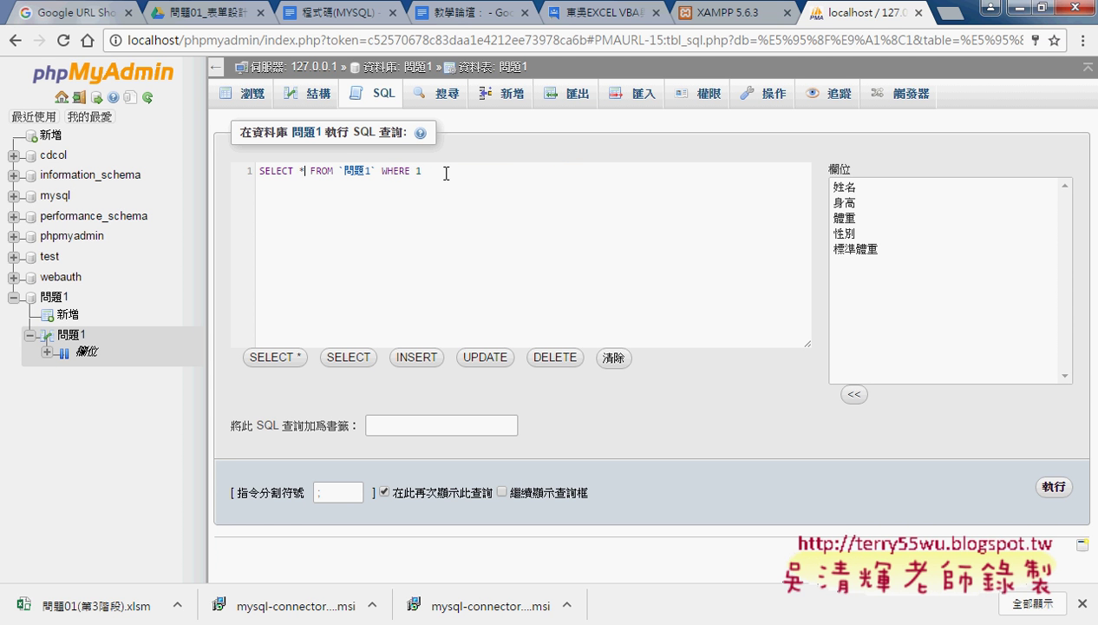
pyautogui.moveTo(425, 171); pyautogui.dragTo(376, 171)
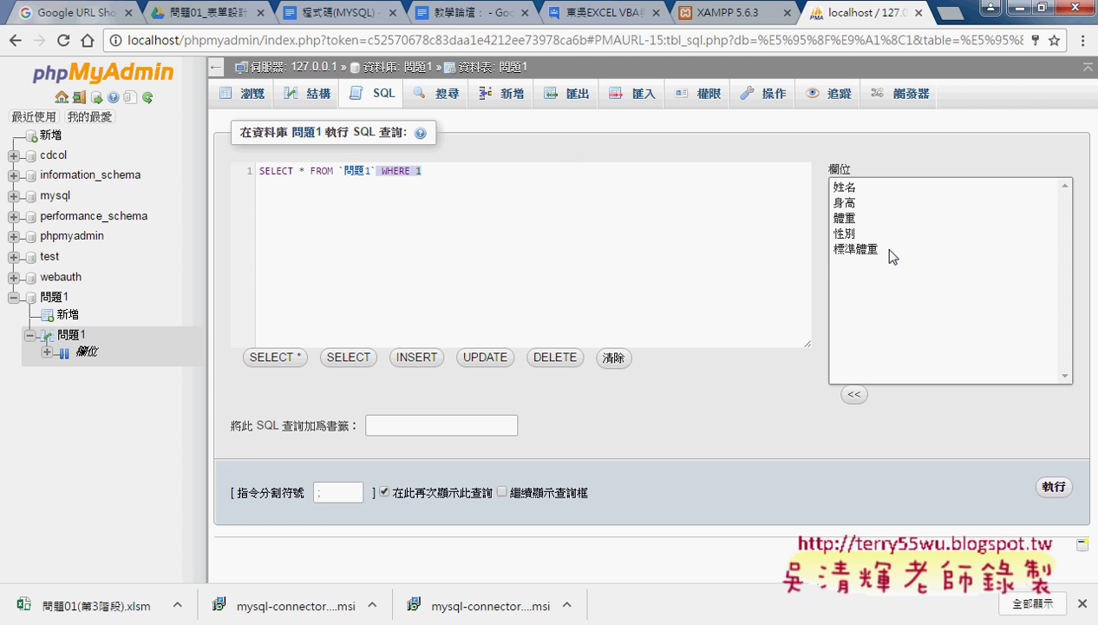
pyautogui.press('BackSpace')
pyautogui.click(1054, 486)
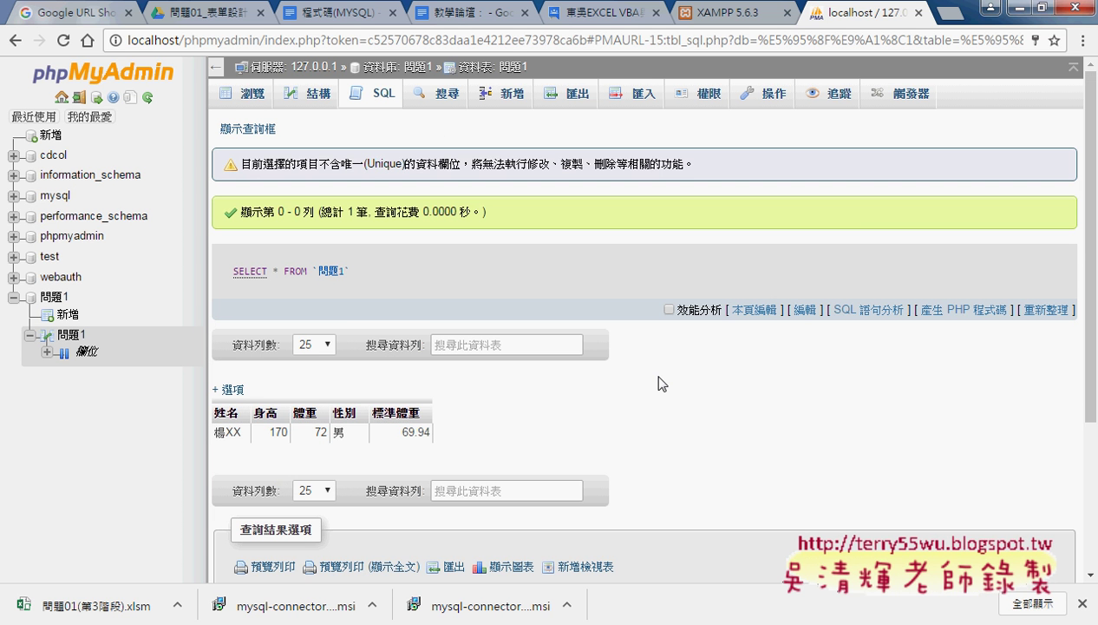
pyautogui.moveTo(434, 431)
pyautogui.mouseDown()
pyautogui.moveTo(313, 429)
pyautogui.moveTo(431, 434)
pyautogui.mouseUp()
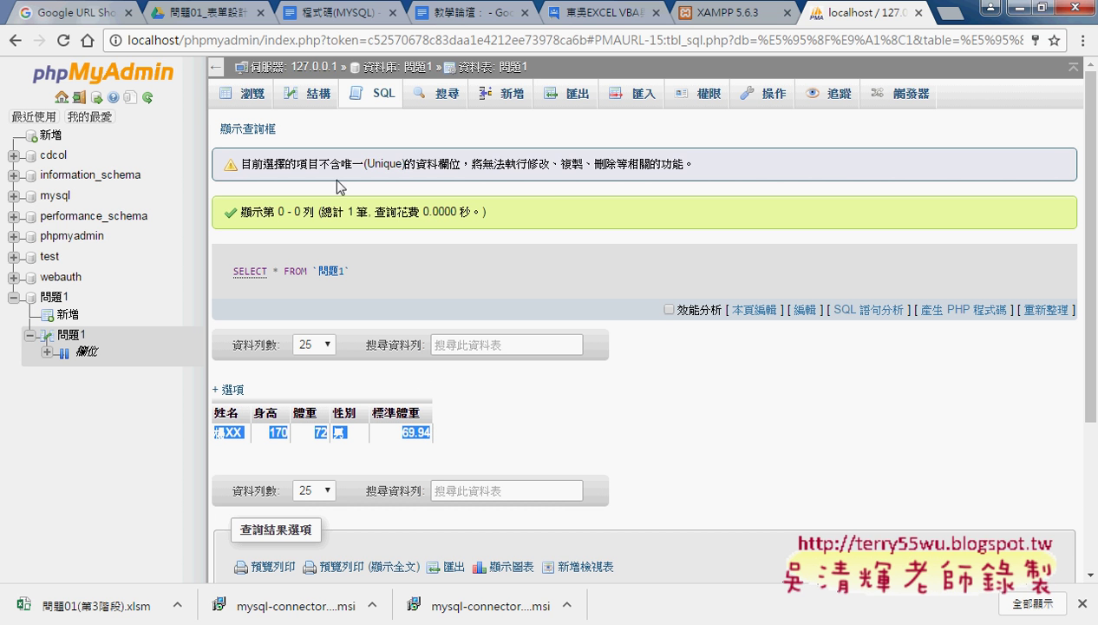
# Open mysql-connector-odbc-5.2.7-winx64.msi in 問題01_表單設計, highlighting winx64 versus win32.
pyautogui.click(213, 16)
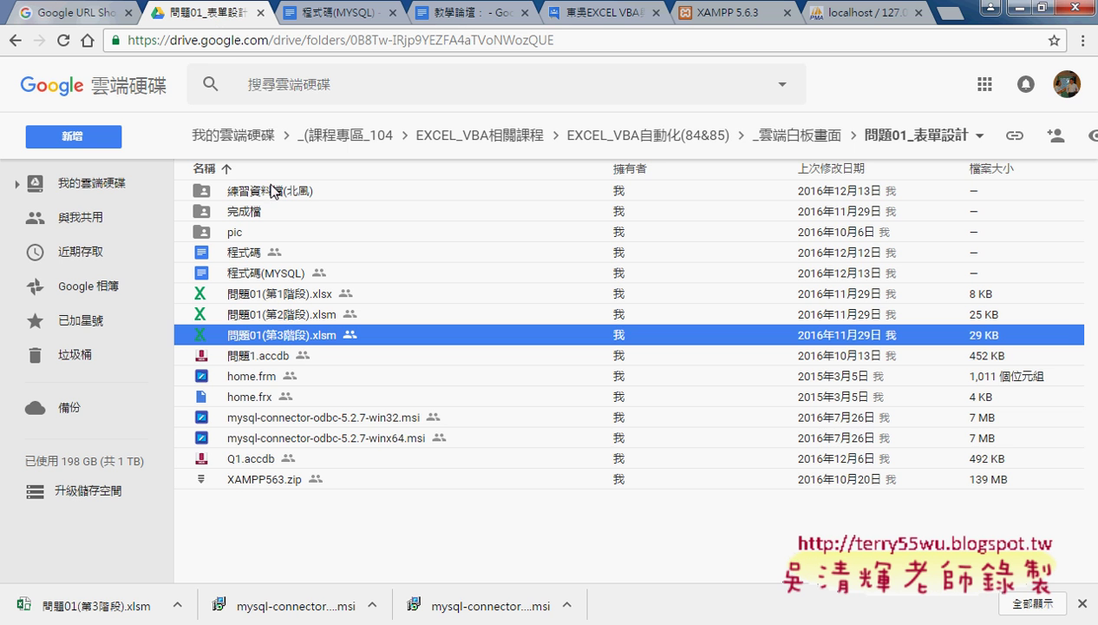
pyautogui.click(385, 441)
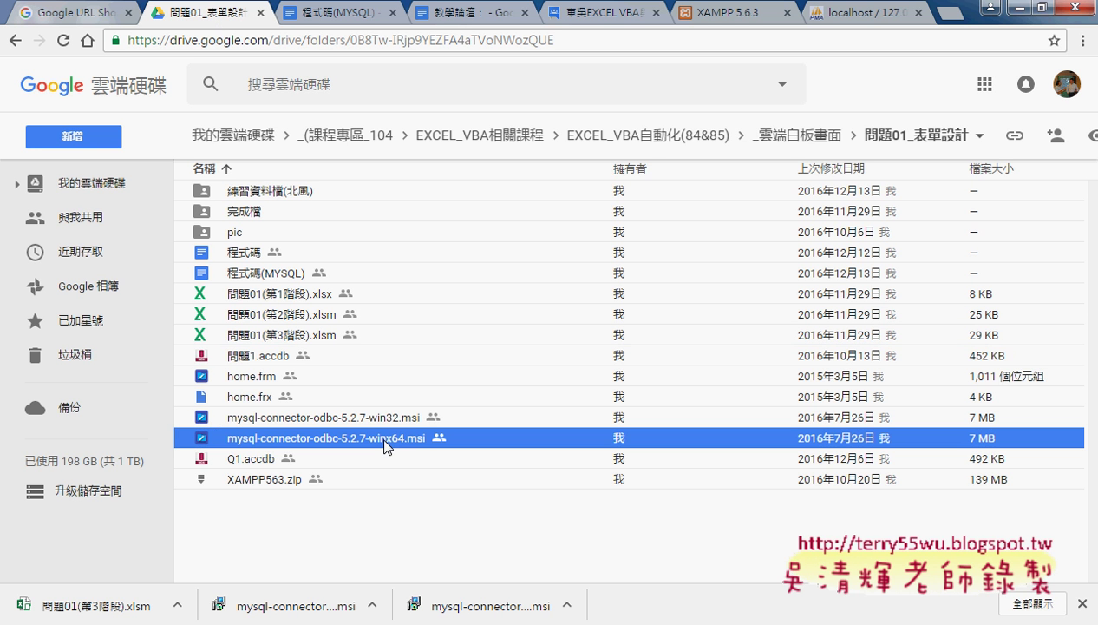
pyautogui.doubleClick(385, 442)
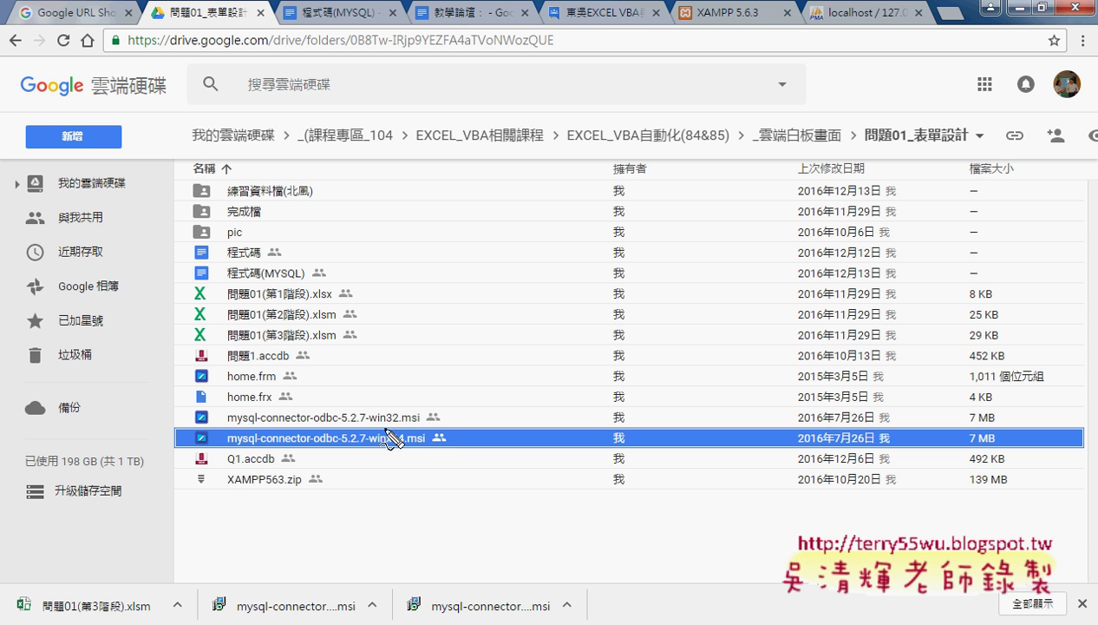
pyautogui.moveTo(388, 429); pyautogui.dragTo(393, 429)
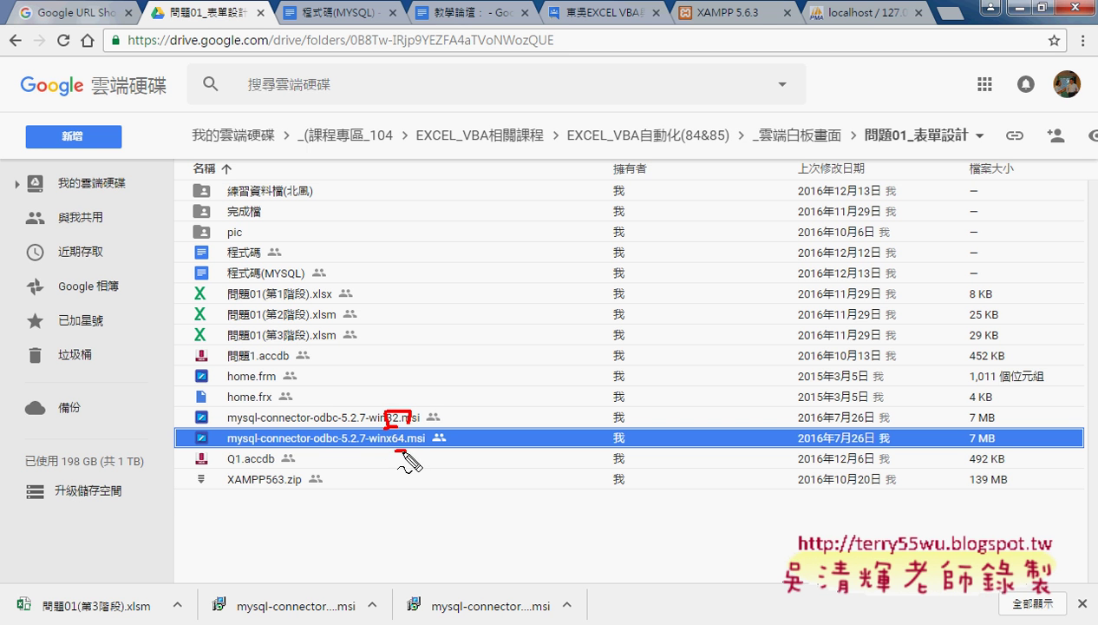
pyautogui.moveTo(411, 425); pyautogui.dragTo(406, 448)
pyautogui.press('Escape')
pyautogui.hotkey('alt', 'Tab')
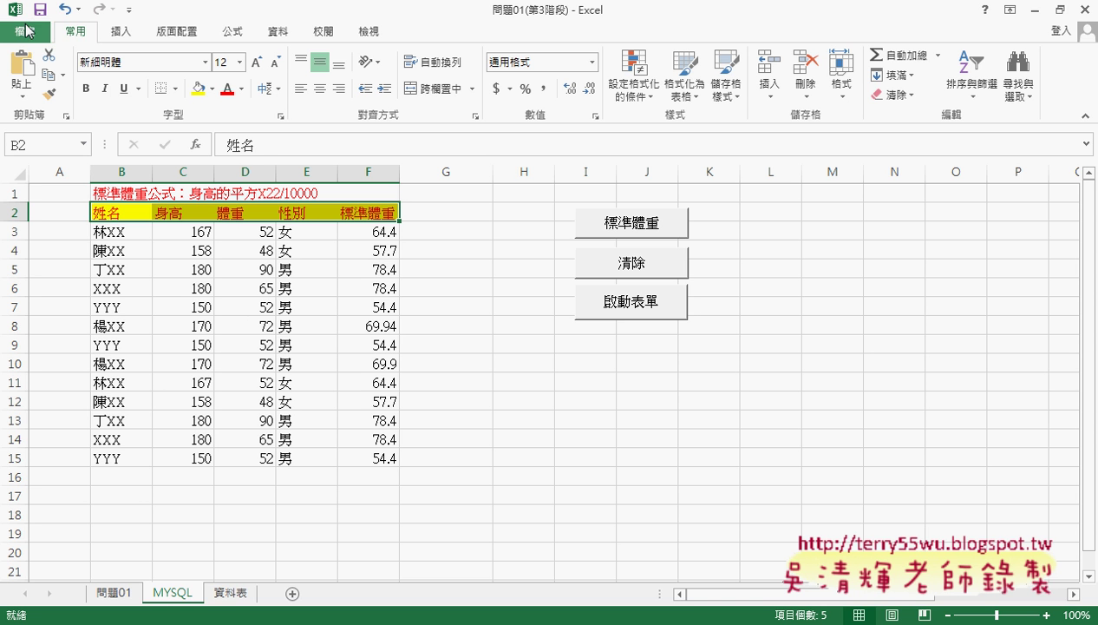
pyautogui.click(128, 11)
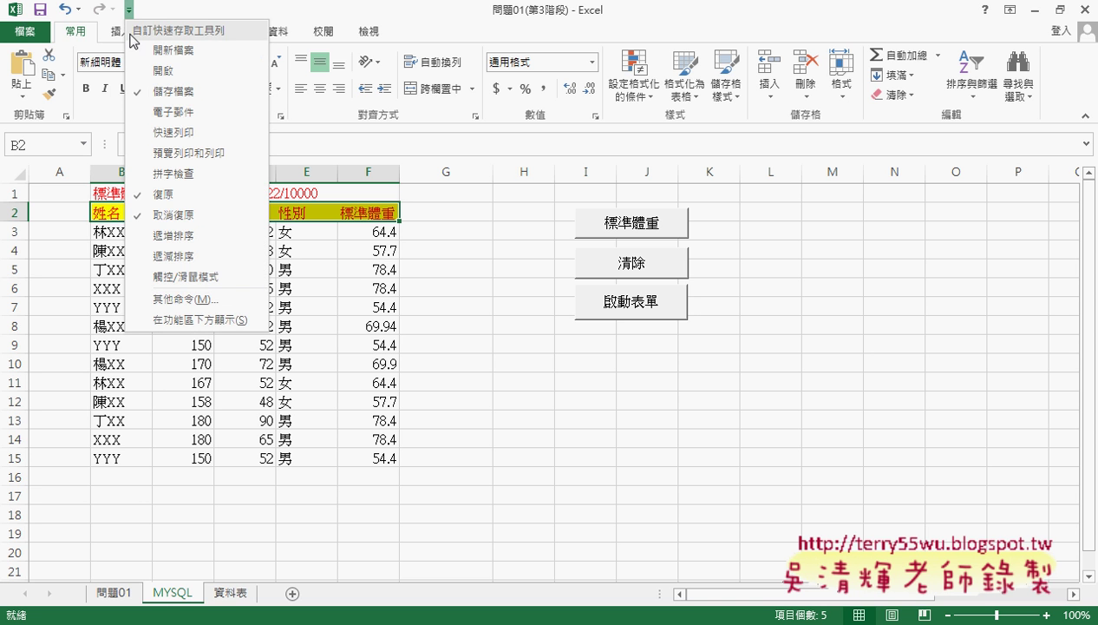
pyautogui.click(182, 299)
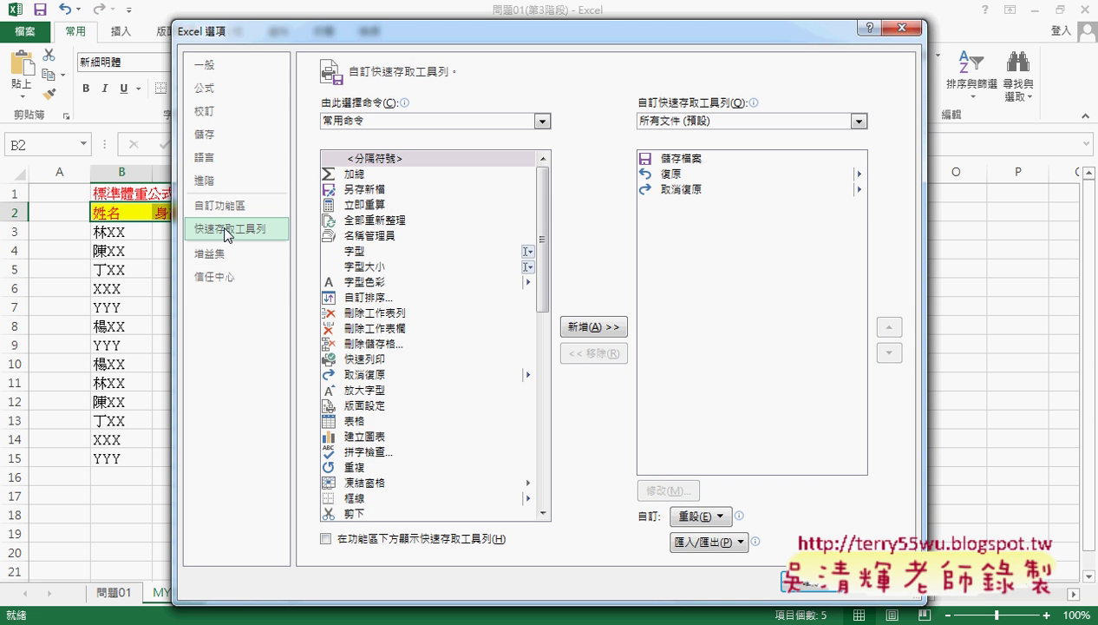
pyautogui.click(223, 70)
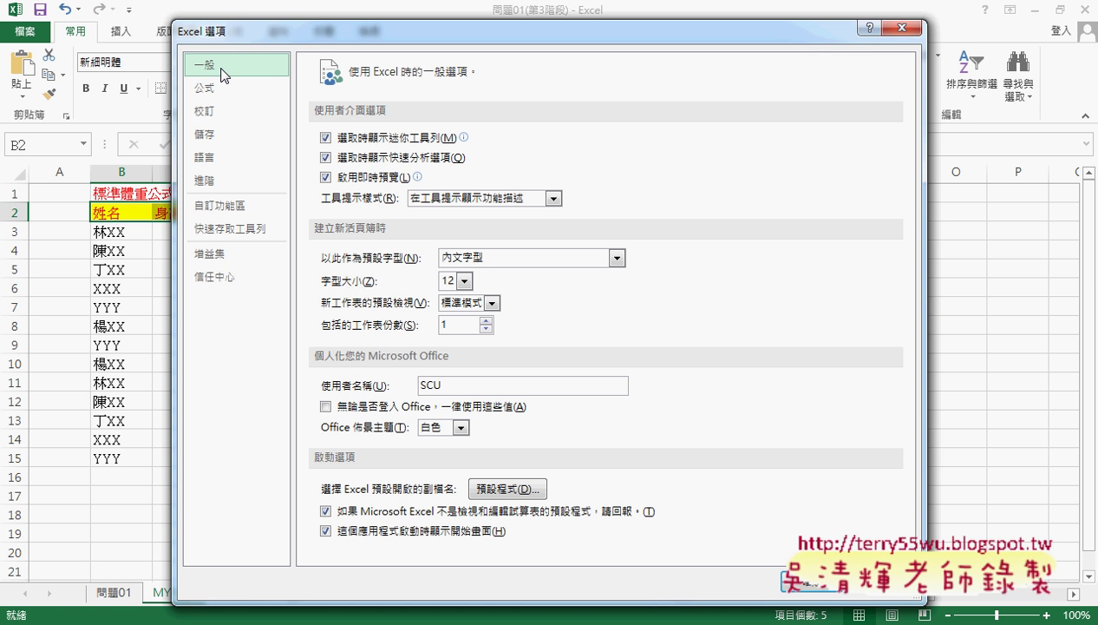
pyautogui.click(909, 29)
pyautogui.hotkey('alt', 'Tab')
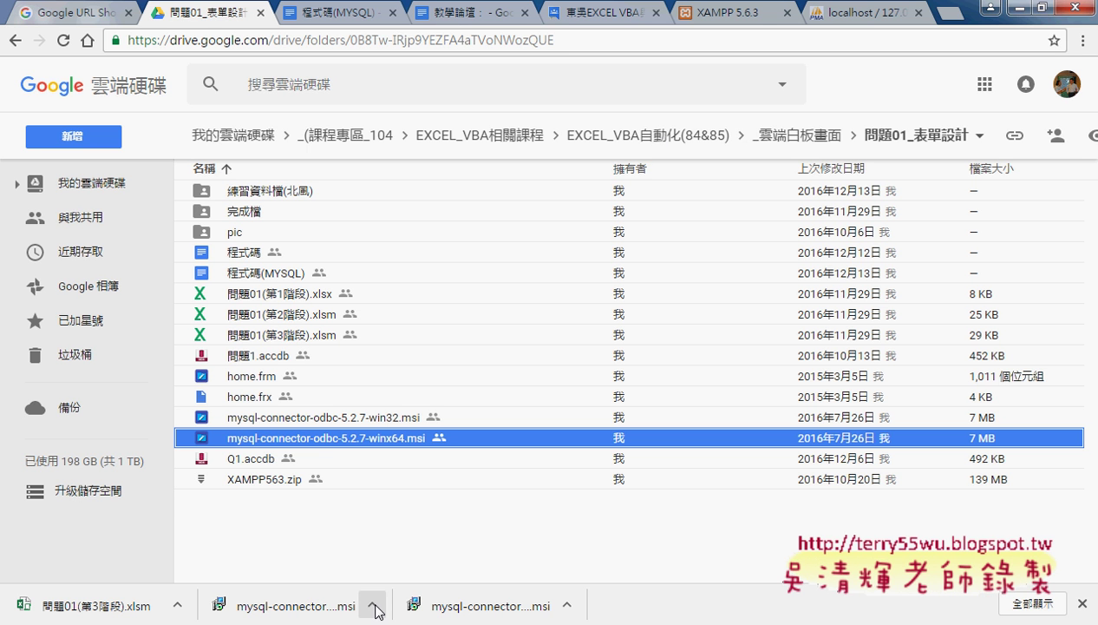
# Run the downloaded winx64 connector installer from its folder, allowing it past the security warning.
pyautogui.click(573, 611)
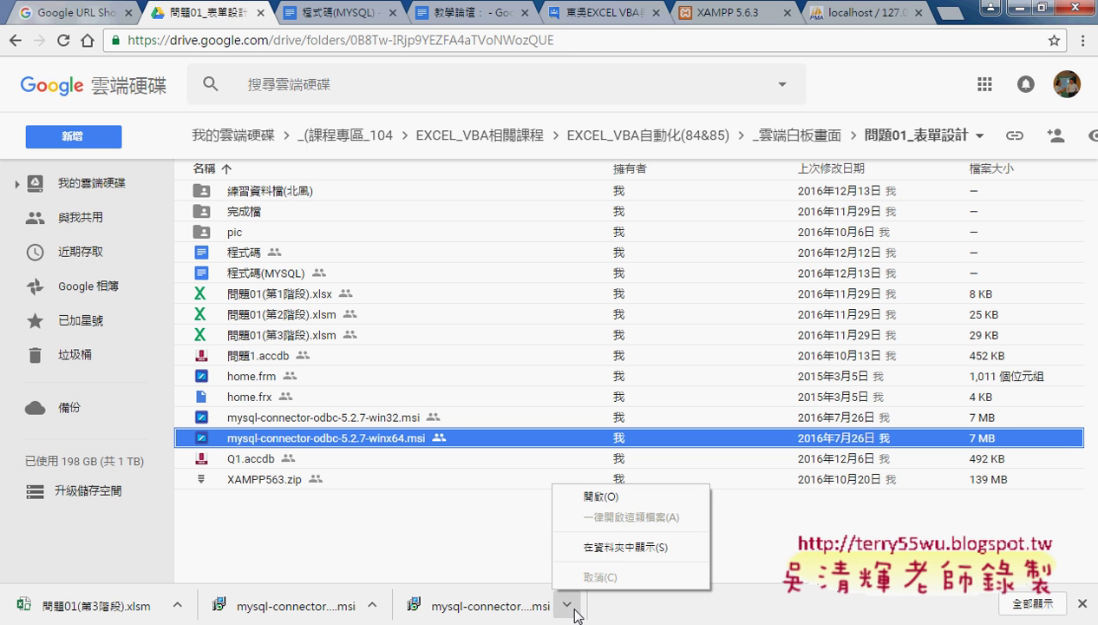
pyautogui.click(615, 545)
pyautogui.doubleClick(472, 197)
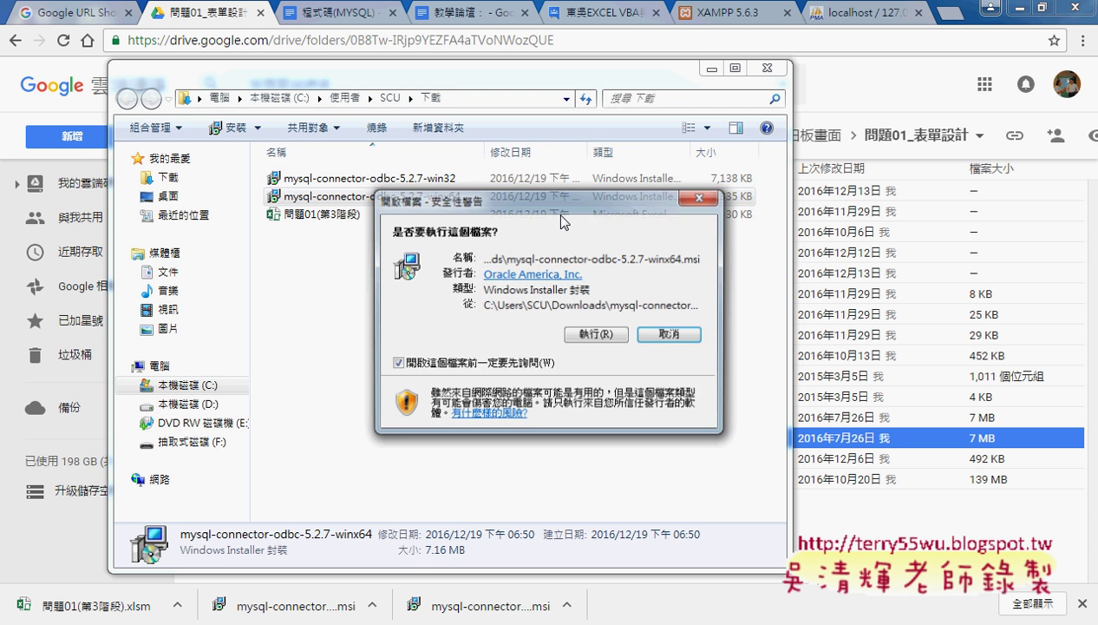
pyautogui.click(595, 337)
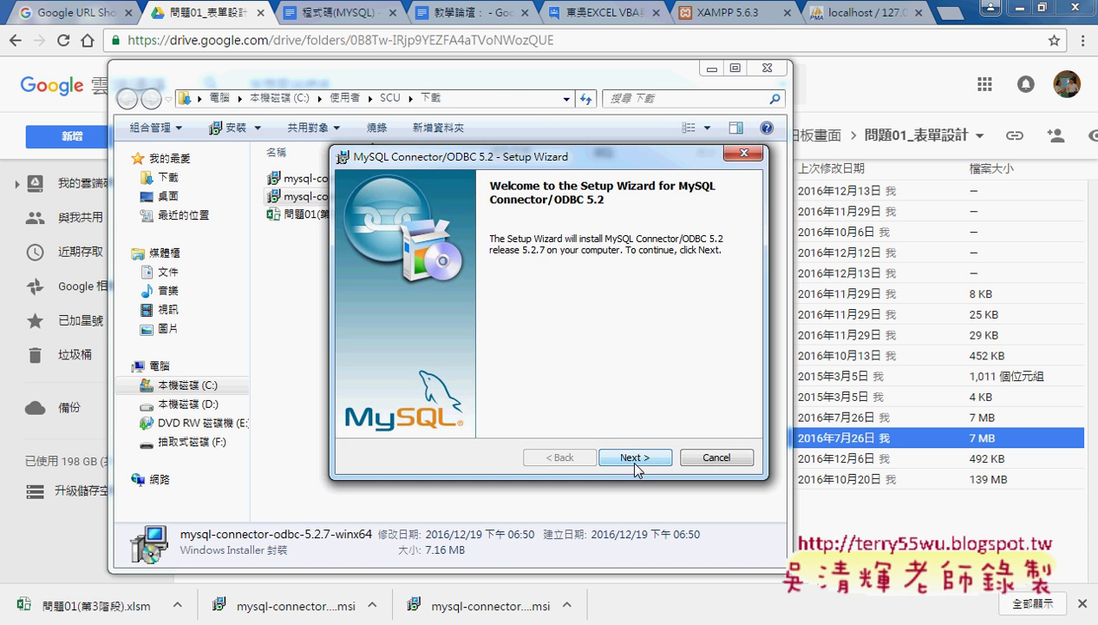
# Accept the license and complete the typical install into C:\Program Files\MySQL\Connector ODBC 5.2\.
pyautogui.click(630, 457)
pyautogui.click(461, 396)
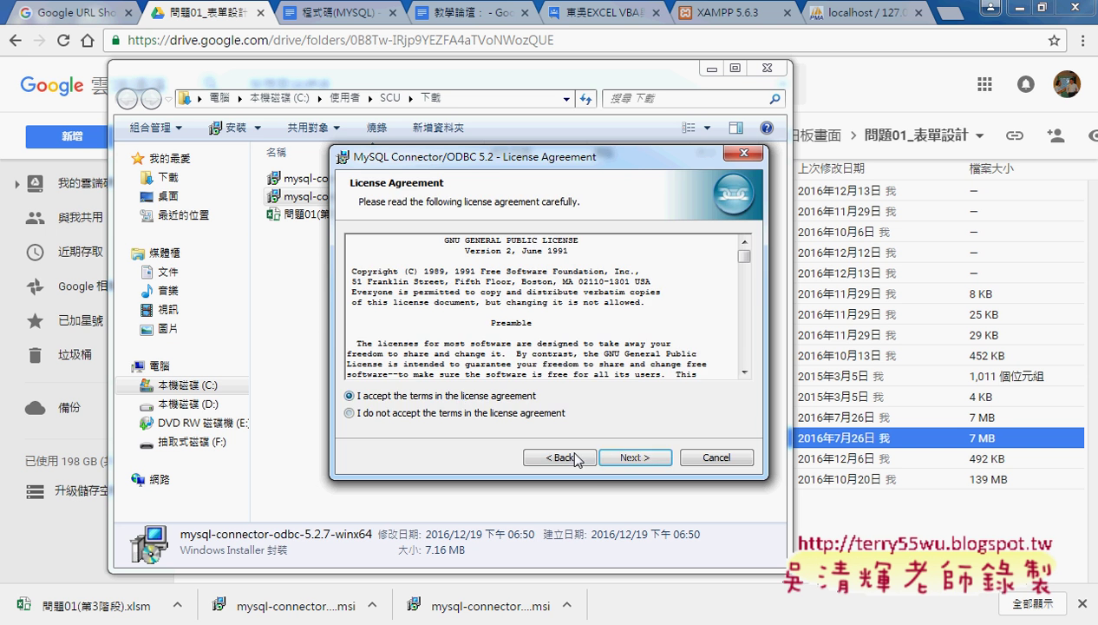
pyautogui.click(625, 458)
pyautogui.click(625, 460)
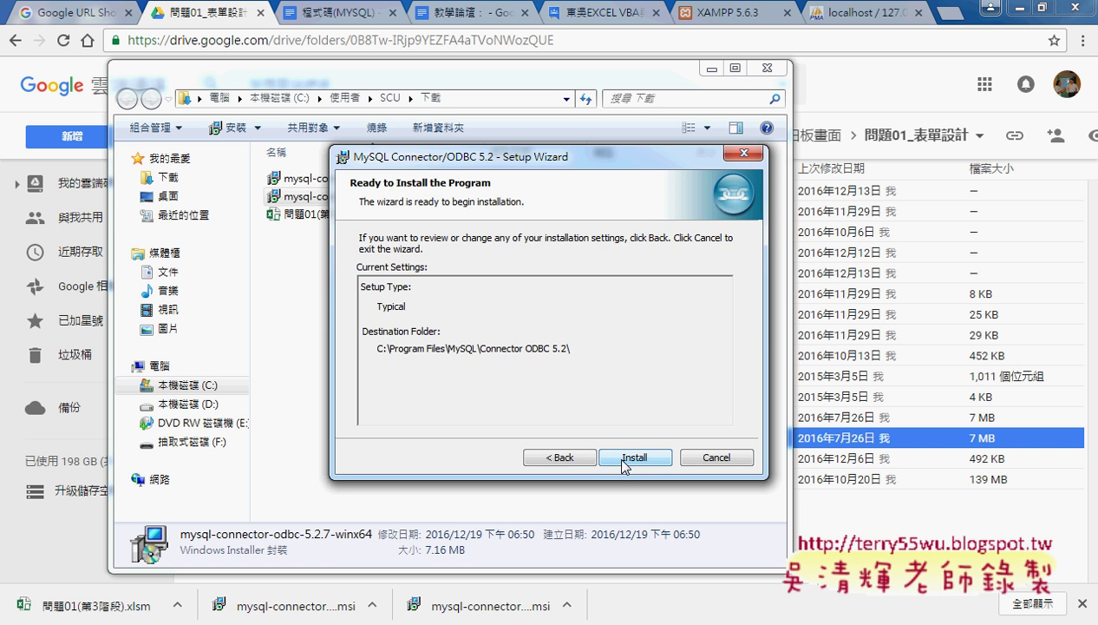
pyautogui.click(625, 459)
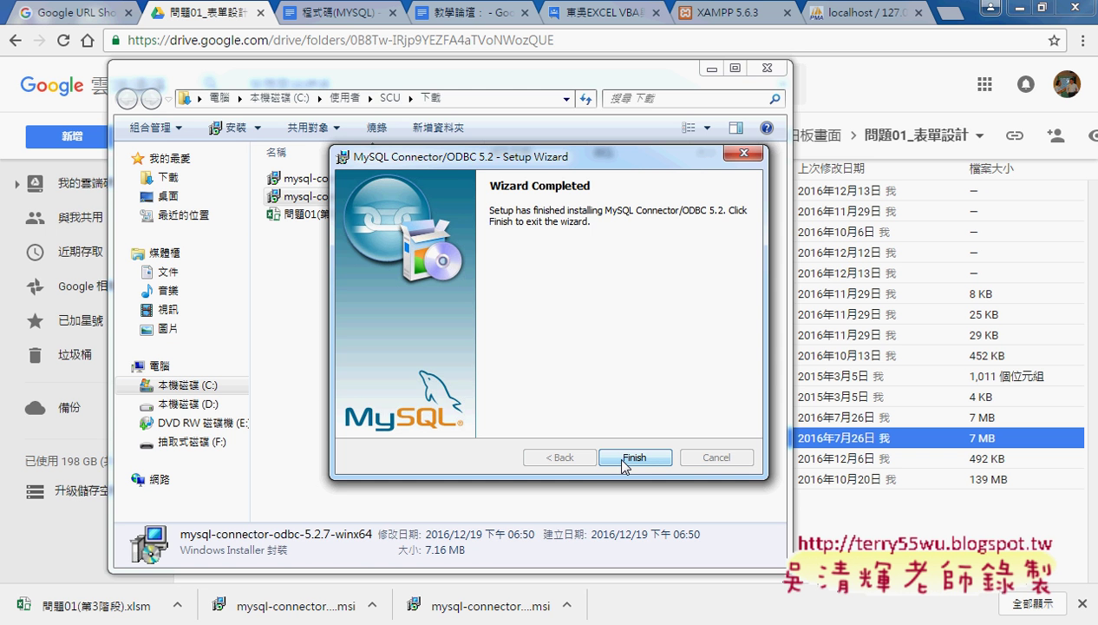
pyautogui.click(621, 459)
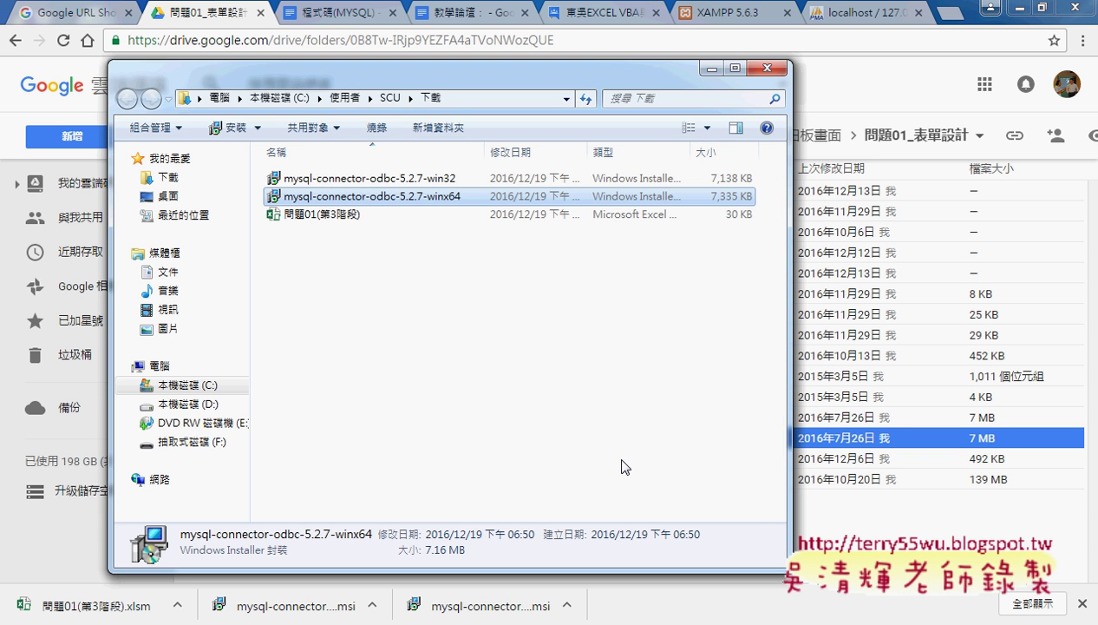
# Minimize the Downloads folder and switch to the 程式碼(MYSQL) notes document.
pyautogui.click(712, 67)
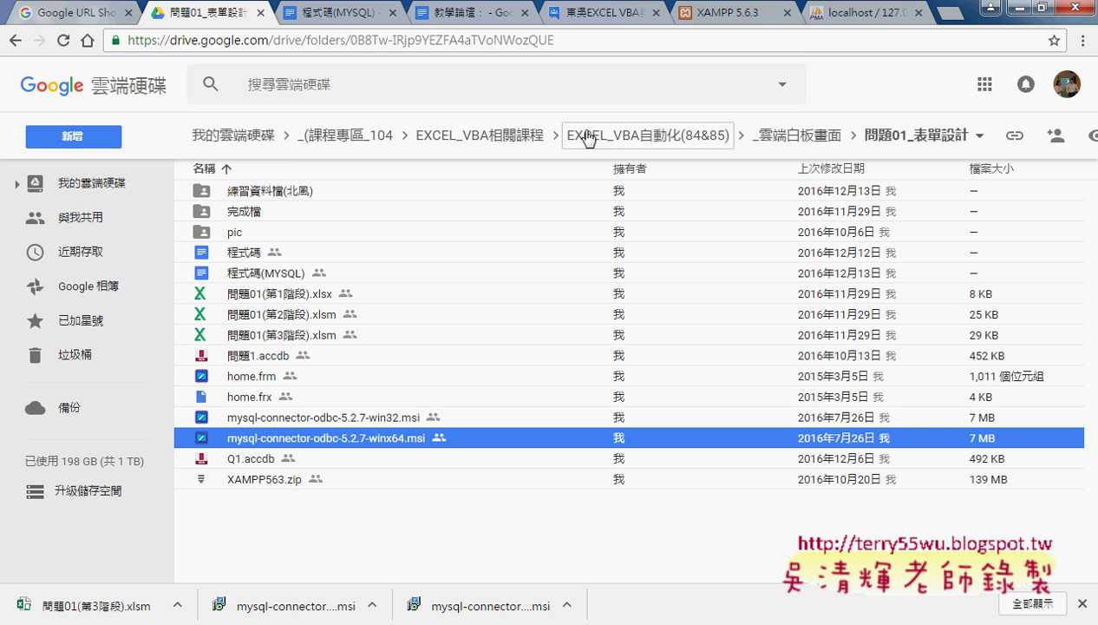
pyautogui.click(316, 20)
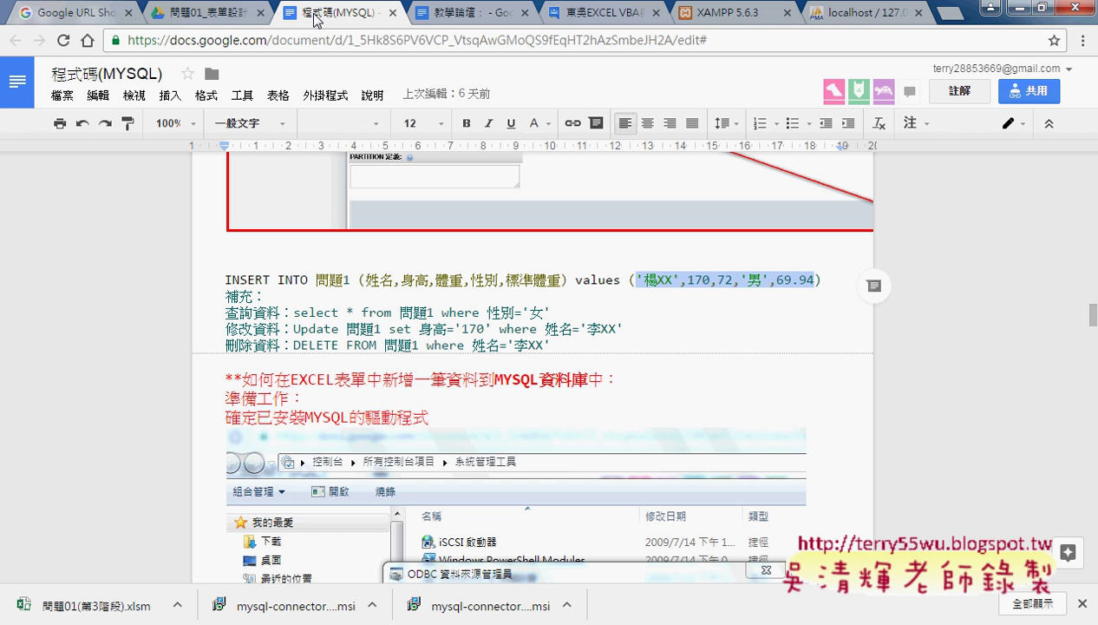